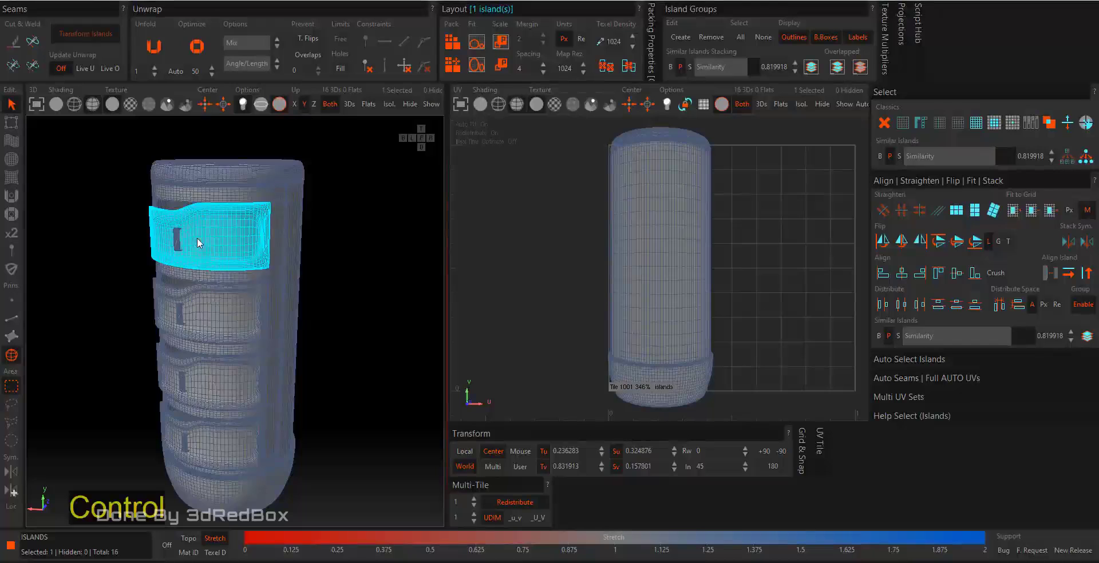
Select the four matching curved strap islands on the cylinder and isolate them
{"action": "scroll", "coordinate": [369, 348], "scroll_direction": "down", "scroll_amount": 2}
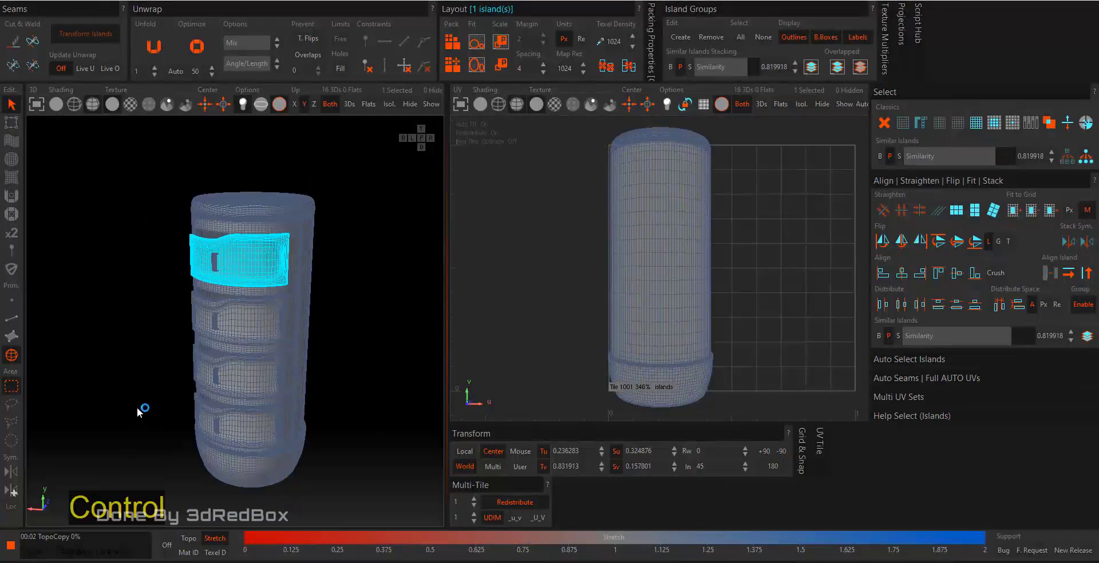
{"action": "key", "text": "a"}
{"action": "key", "text": "s"}
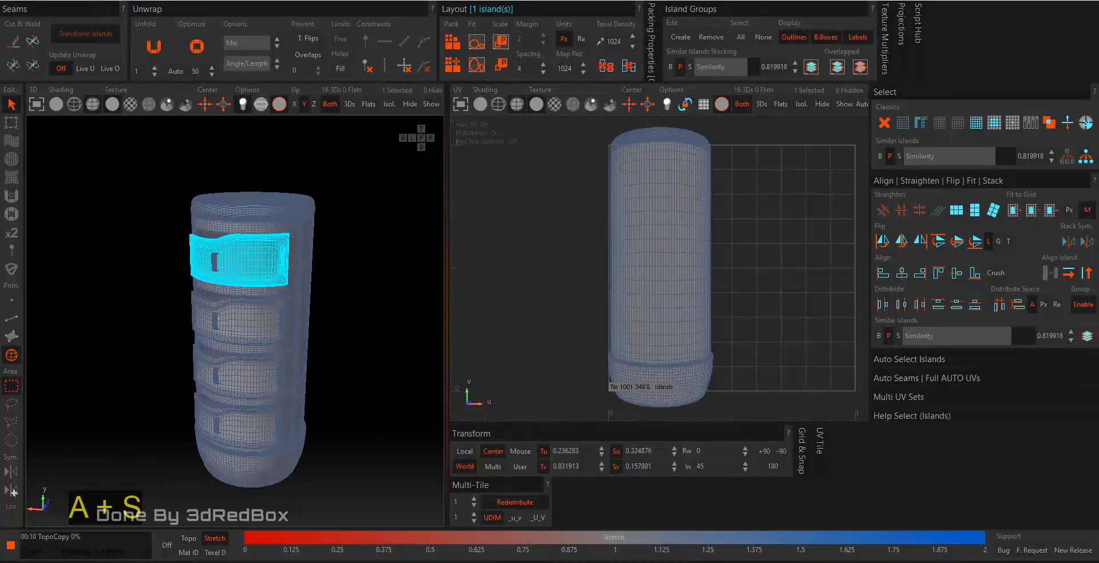
{"action": "left_click_drag", "start_coordinate": [250, 307], "coordinate": [257, 343], "text": "alt"}
{"action": "scroll", "coordinate": [247, 396], "scroll_direction": "up", "scroll_amount": 5}
{"action": "left_click", "coordinate": [389, 104]}
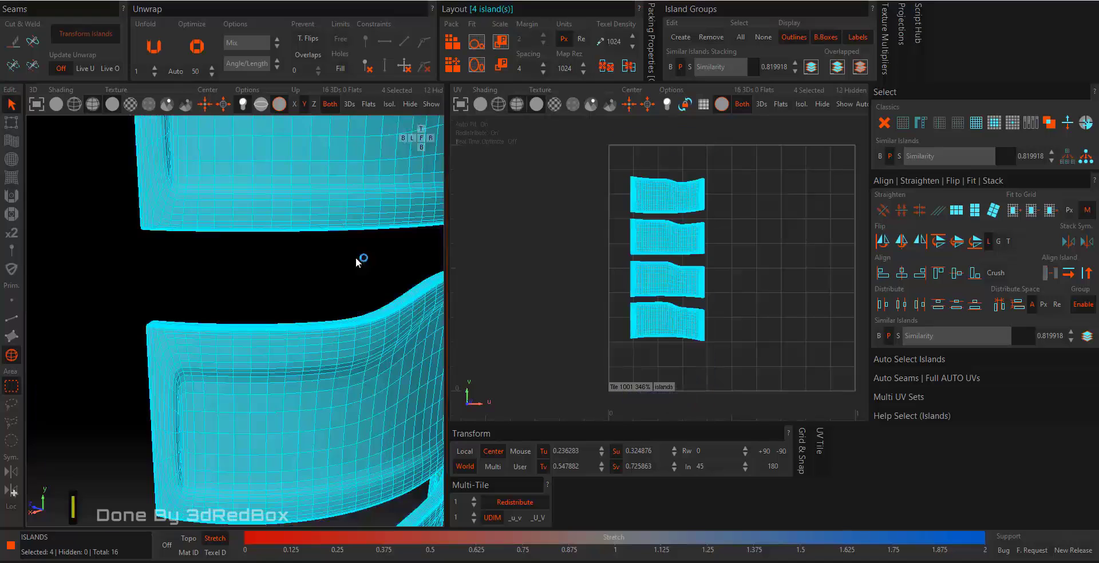
In edge mode, select the edge loop running along the upper border of the second curved strap
{"action": "left_click_drag", "start_coordinate": [206, 315], "coordinate": [321, 335], "text": "alt"}
{"action": "key", "text": "F2"}
{"action": "scroll", "coordinate": [173, 352], "scroll_direction": "up", "scroll_amount": 1}
{"action": "scroll", "coordinate": [183, 329], "scroll_direction": "up", "scroll_amount": 5}
{"action": "scroll", "coordinate": [187, 319], "scroll_direction": "up", "scroll_amount": 2}
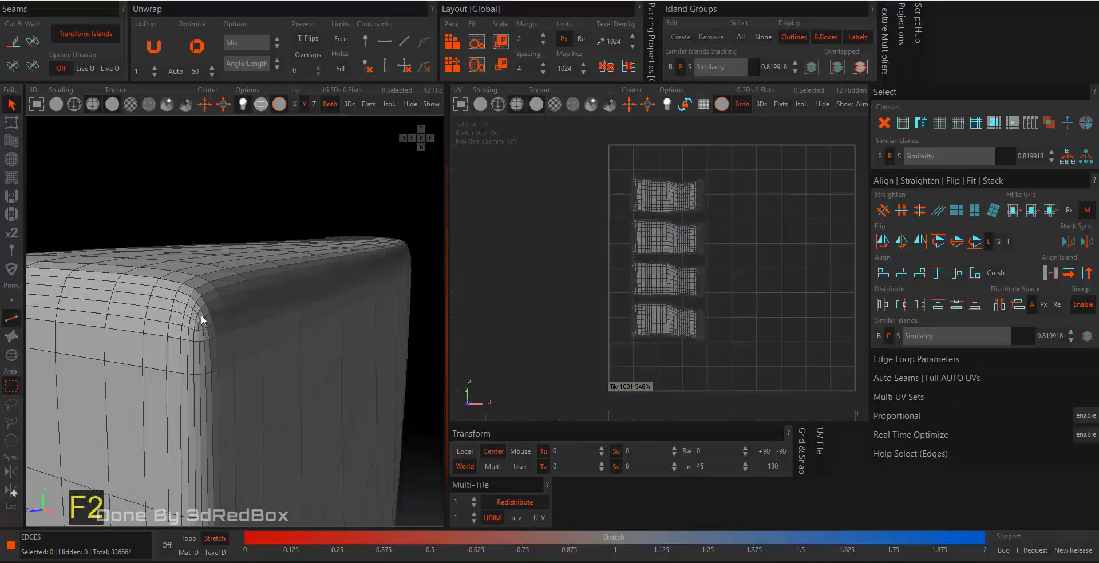
{"action": "double_click", "coordinate": [190, 315]}
{"action": "left_click_drag", "start_coordinate": [199, 333], "coordinate": [259, 370], "text": "alt"}
{"action": "scroll", "coordinate": [143, 260], "scroll_direction": "up", "scroll_amount": 2}
{"action": "double_click", "coordinate": [198, 239], "text": "ctrl"}
{"action": "double_click", "coordinate": [201, 248], "text": "ctrl"}
{"action": "scroll", "coordinate": [200, 249], "scroll_direction": "down", "scroll_amount": 4}
{"action": "scroll", "coordinate": [260, 370], "scroll_direction": "up", "scroll_amount": 4}
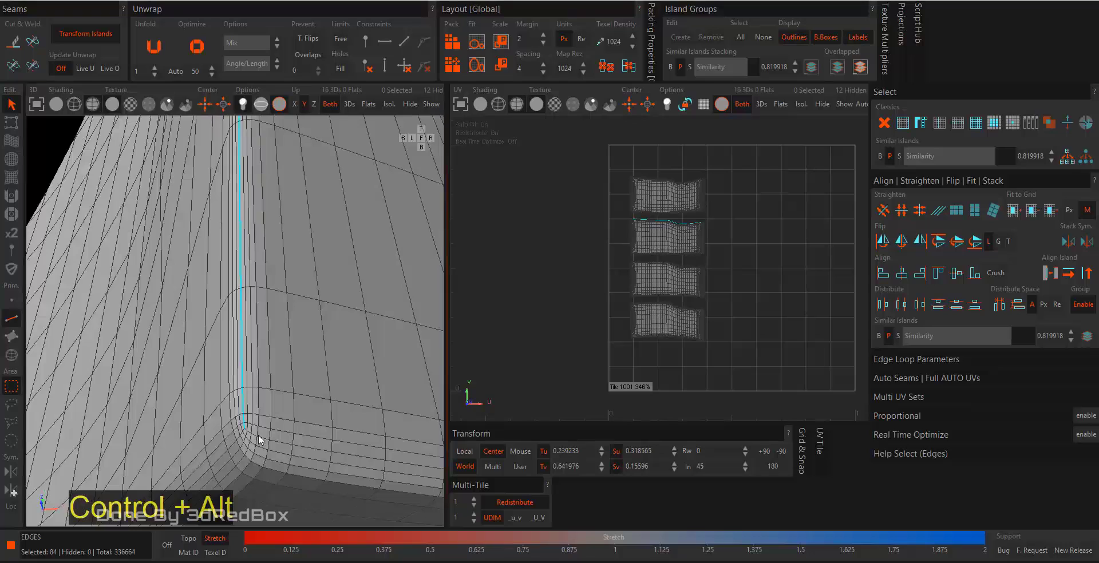
Add the edge loop along the same strap's lower border to the edge selection
{"action": "double_click", "coordinate": [257, 437], "text": "ctrl"}
{"action": "double_click", "coordinate": [230, 445], "text": "ctrl"}
{"action": "scroll", "coordinate": [231, 445], "scroll_direction": "down", "scroll_amount": 5}
{"action": "left_click_drag", "start_coordinate": [231, 445], "coordinate": [283, 269], "text": "ctrl+alt"}
{"action": "scroll", "coordinate": [351, 325], "scroll_direction": "up", "scroll_amount": 3}
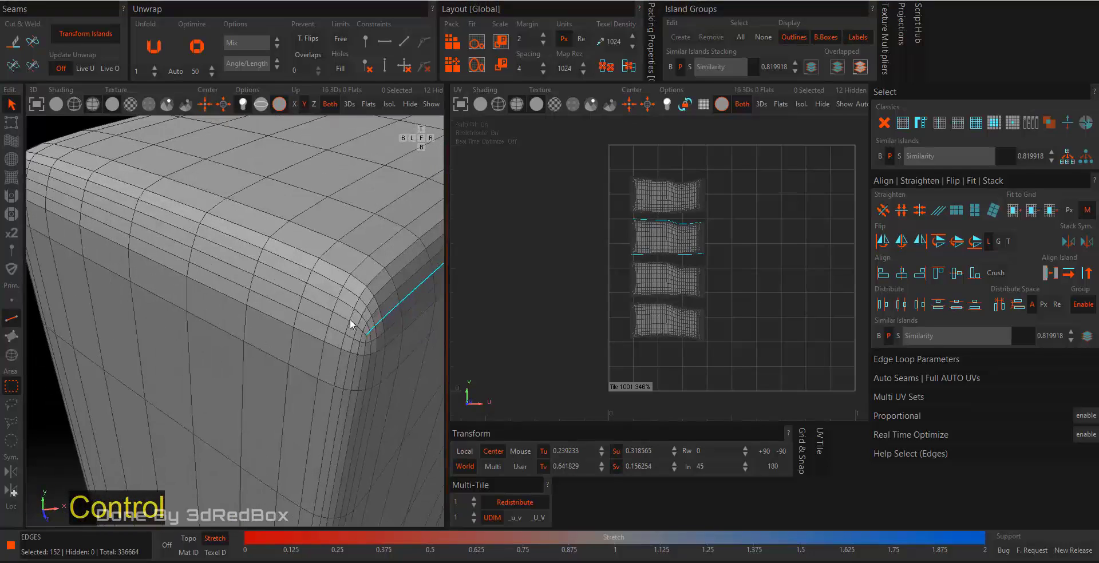
{"action": "double_click", "coordinate": [349, 324], "text": "ctrl"}
{"action": "double_click", "coordinate": [360, 368], "text": "ctrl"}
Extend the edge selection to the border loops and ends of all four straps and cut them as seams
{"action": "left_click_drag", "start_coordinate": [361, 367], "coordinate": [188, 267], "text": "ctrl+alt"}
{"action": "scroll", "coordinate": [269, 220], "scroll_direction": "up", "scroll_amount": 5}
{"action": "double_click", "coordinate": [319, 264], "text": "ctrl"}
{"action": "scroll", "coordinate": [319, 265], "scroll_direction": "down", "scroll_amount": 4}
{"action": "scroll", "coordinate": [187, 267], "scroll_direction": "down", "scroll_amount": 6, "text": "alt"}
{"action": "left_click_drag", "start_coordinate": [179, 228], "coordinate": [1097, 213], "text": "alt"}
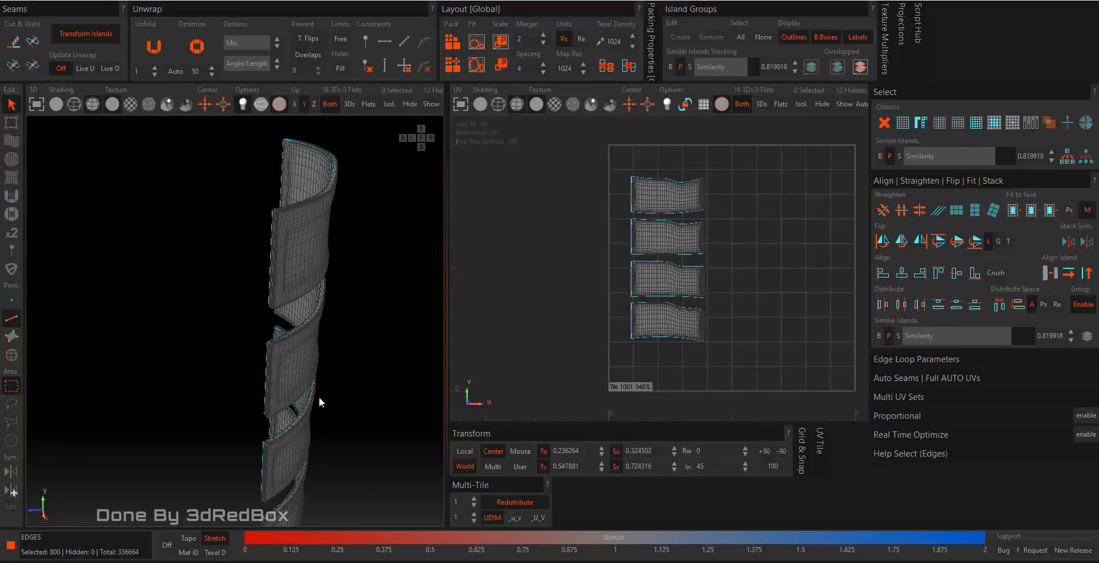
{"action": "scroll", "coordinate": [319, 396], "scroll_direction": "up", "scroll_amount": 3}
{"action": "left_click_drag", "start_coordinate": [318, 397], "coordinate": [370, 318], "text": "alt"}
{"action": "scroll", "coordinate": [284, 381], "scroll_direction": "up", "scroll_amount": 5}
{"action": "left_click_drag", "start_coordinate": [284, 381], "coordinate": [264, 345], "text": "alt"}
{"action": "scroll", "coordinate": [320, 362], "scroll_direction": "down", "scroll_amount": 3}
{"action": "key", "text": "c"}
Select all eight strap islands, unfold them and pack them into the UV tile
{"action": "scroll", "coordinate": [264, 345], "scroll_direction": "down", "scroll_amount": 3}
{"action": "scroll", "coordinate": [264, 345], "scroll_direction": "down", "scroll_amount": 4}
{"action": "key", "text": "F4"}
{"action": "left_click_drag", "start_coordinate": [336, 164], "coordinate": [171, 472]}
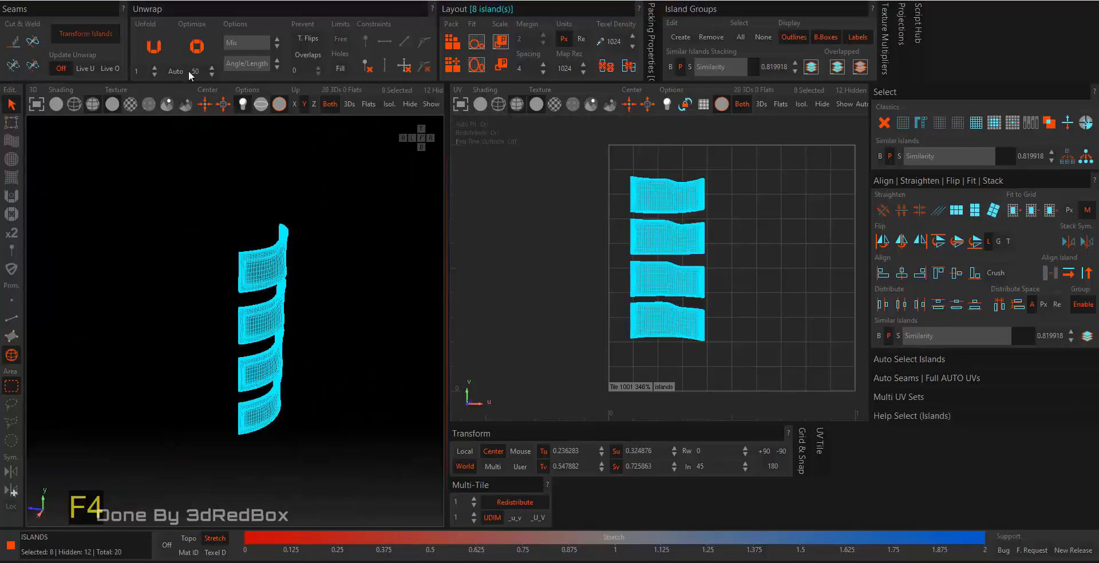
{"action": "left_click", "coordinate": [154, 48]}
{"action": "left_click", "coordinate": [453, 43]}
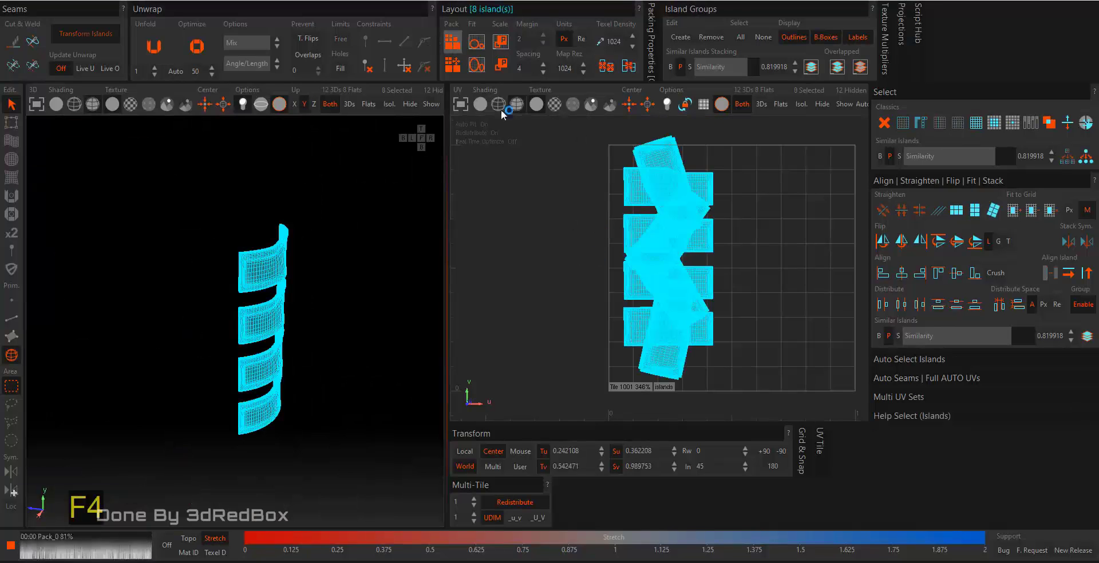
{"action": "left_click", "coordinate": [578, 188]}
{"action": "scroll", "coordinate": [711, 273], "scroll_direction": "up", "scroll_amount": 5}
{"action": "scroll", "coordinate": [724, 310], "scroll_direction": "down", "scroll_amount": 7}
{"action": "middle_click_drag", "start_coordinate": [724, 309], "coordinate": [666, 263], "text": "alt"}
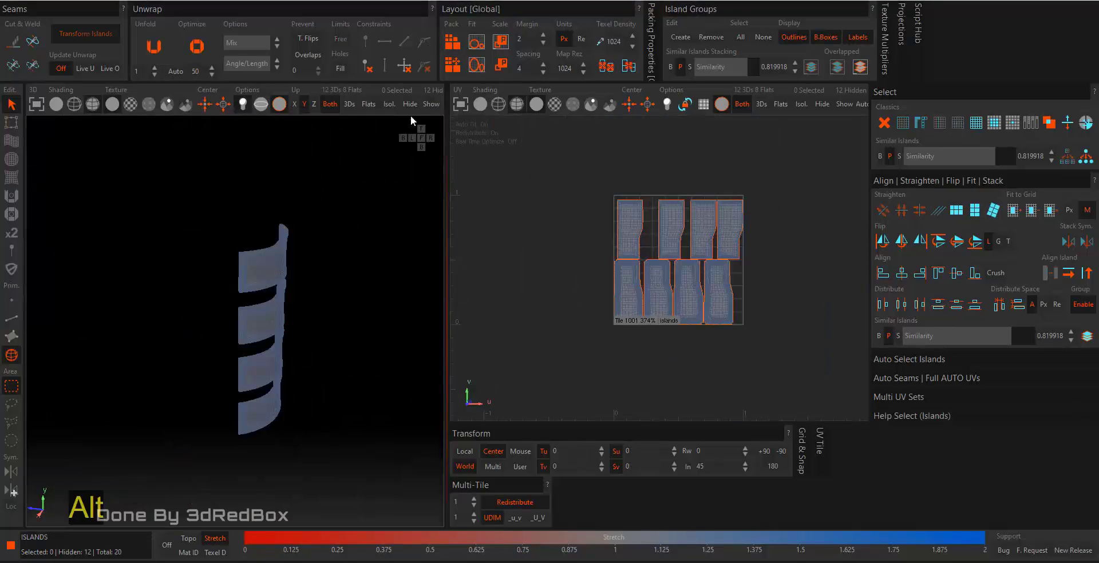
Unhide the whole model and isolate the main body panel with the top cap and the bottom cup
{"action": "left_click", "coordinate": [431, 104]}
{"action": "left_click_drag", "start_coordinate": [286, 238], "coordinate": [43, 355], "text": "alt"}
{"action": "left_click", "coordinate": [202, 276]}
{"action": "middle_click_drag", "start_coordinate": [43, 355], "coordinate": [219, 333], "text": "alt"}
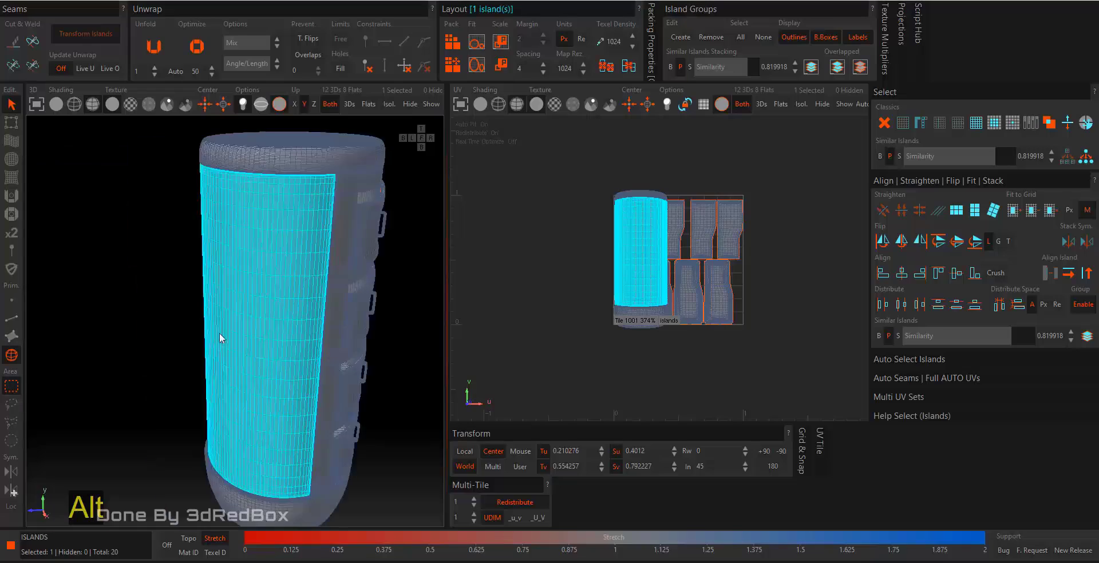
{"action": "left_click", "coordinate": [278, 148], "text": "ctrl"}
{"action": "middle_click_drag", "start_coordinate": [283, 343], "coordinate": [285, 135], "text": "alt"}
{"action": "left_click", "coordinate": [286, 319], "text": "ctrl"}
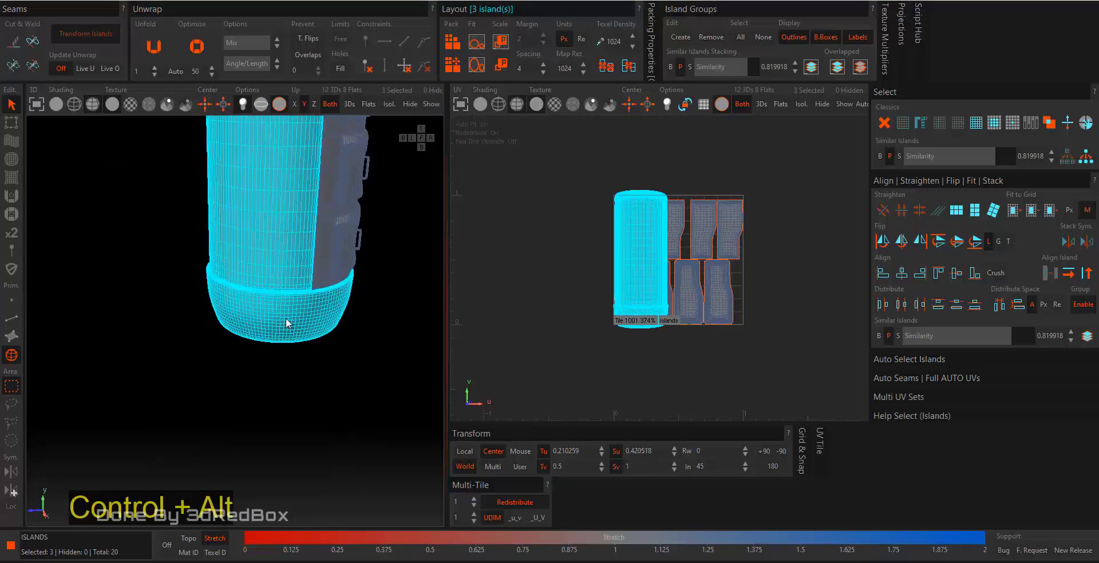
{"action": "left_click", "coordinate": [385, 107]}
In edge mode, select a vertical edge loop running down the side of the bottom cup
{"action": "key", "text": "F2"}
{"action": "left_click_drag", "start_coordinate": [345, 302], "coordinate": [383, 415], "text": "alt"}
{"action": "scroll", "coordinate": [383, 415], "scroll_direction": "up", "scroll_amount": 10}
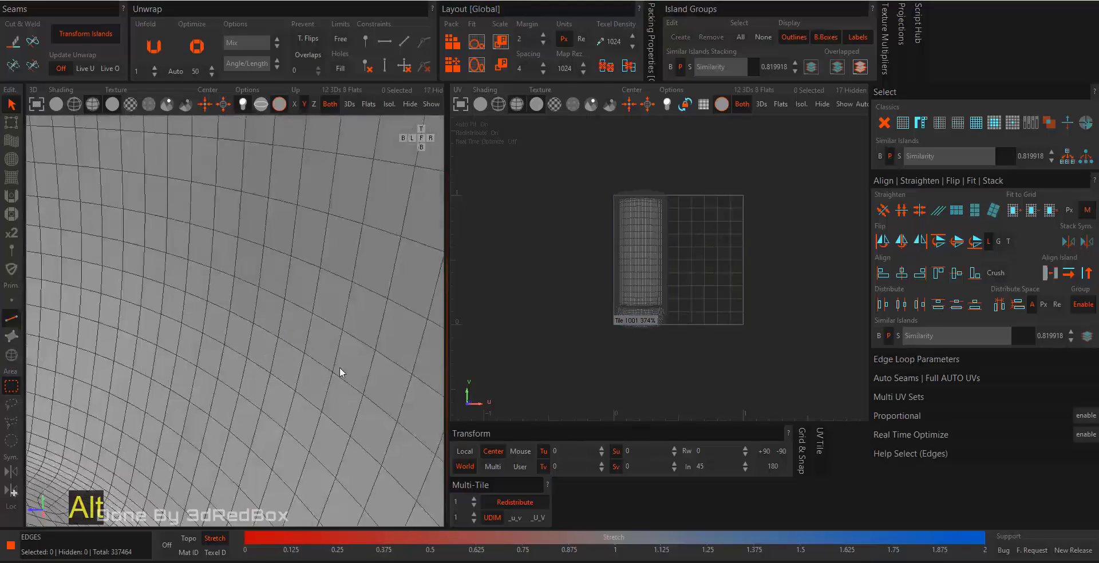
{"action": "right_click_drag", "start_coordinate": [339, 368], "coordinate": [269, 268], "text": "alt"}
{"action": "left_click_drag", "start_coordinate": [269, 268], "coordinate": [264, 298], "text": "alt"}
{"action": "right_click_drag", "start_coordinate": [264, 297], "coordinate": [255, 139], "text": "alt"}
{"action": "left_click_drag", "start_coordinate": [255, 139], "coordinate": [228, 311], "text": "alt"}
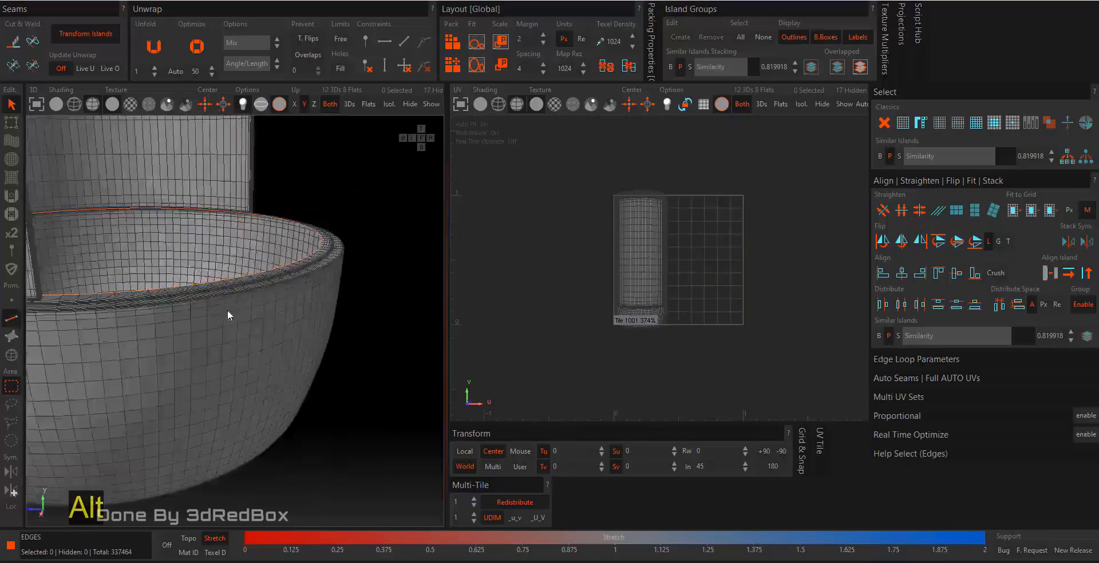
{"action": "right_click_drag", "start_coordinate": [228, 311], "coordinate": [178, 286], "text": "alt"}
{"action": "left_click_drag", "start_coordinate": [178, 286], "coordinate": [205, 311], "text": "alt"}
{"action": "right_click_drag", "start_coordinate": [205, 311], "coordinate": [172, 309], "text": "alt"}
{"action": "left_click_drag", "start_coordinate": [172, 309], "coordinate": [303, 345], "text": "alt"}
{"action": "right_click_drag", "start_coordinate": [304, 346], "coordinate": [250, 355], "text": "alt"}
{"action": "double_click", "coordinate": [248, 356]}
{"action": "middle_click_drag", "start_coordinate": [249, 356], "coordinate": [270, 112], "text": "alt"}
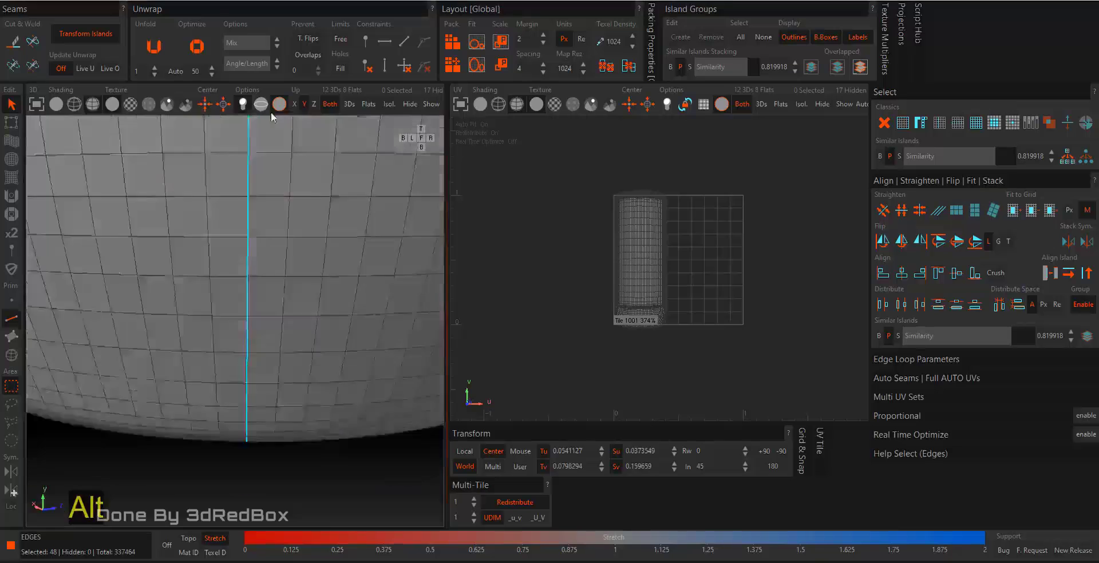
Add an edge loop around the underside of the bottom cup and cut the selected edges as seams
{"action": "right_click_drag", "start_coordinate": [270, 111], "coordinate": [269, 332], "text": "alt"}
{"action": "left_click_drag", "start_coordinate": [269, 332], "coordinate": [282, 243], "text": "alt"}
{"action": "scroll", "coordinate": [242, 390], "scroll_direction": "up", "scroll_amount": 5}
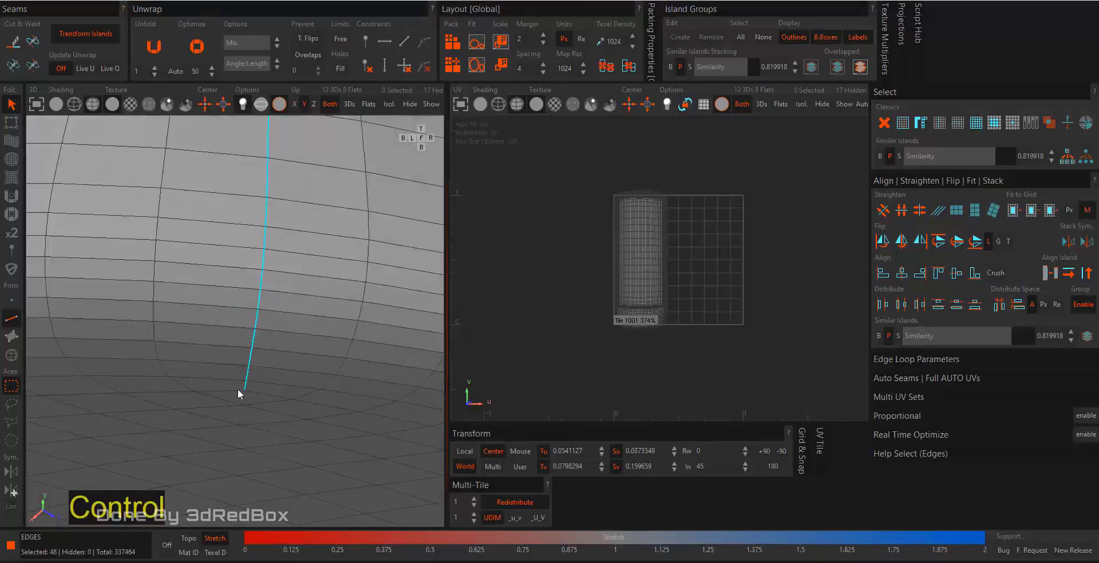
{"action": "key", "text": "ctrl+z"}
{"action": "double_click", "coordinate": [229, 382]}
{"action": "double_click", "coordinate": [248, 366], "text": "ctrl"}
{"action": "right_click_drag", "start_coordinate": [248, 364], "coordinate": [218, 154], "text": "alt"}
{"action": "left_click_drag", "start_coordinate": [217, 155], "coordinate": [311, 249], "text": "alt"}
{"action": "key", "text": "c"}
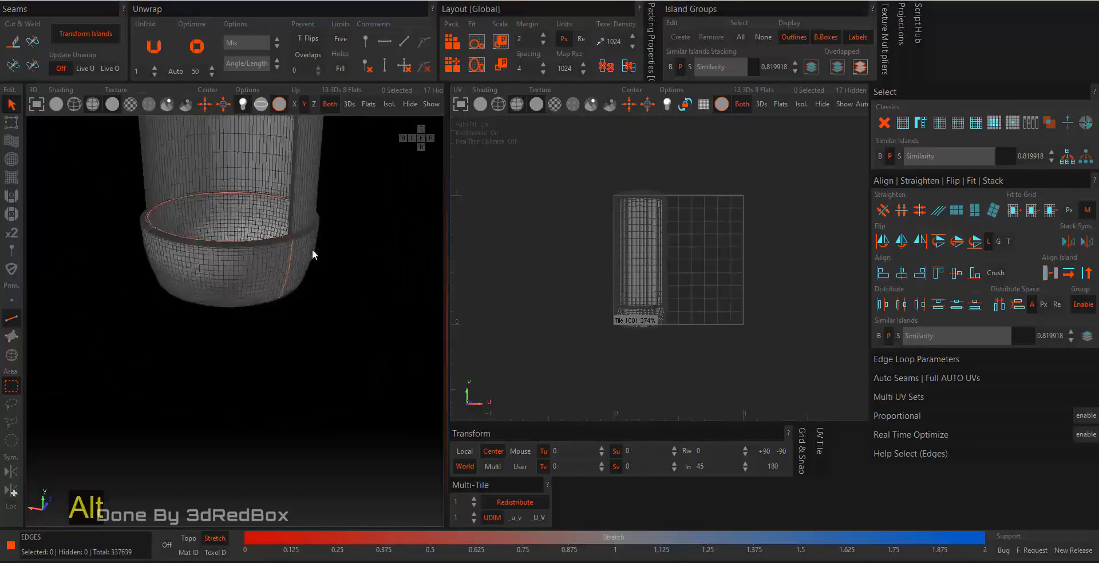
{"action": "scroll", "coordinate": [312, 249], "scroll_direction": "up", "scroll_amount": 5}
{"action": "middle_click_drag", "start_coordinate": [312, 249], "coordinate": [249, 228], "text": "alt"}
{"action": "left_click_drag", "start_coordinate": [249, 228], "coordinate": [260, 528], "text": "alt"}
{"action": "scroll", "coordinate": [232, 438], "scroll_direction": "up", "scroll_amount": 5}
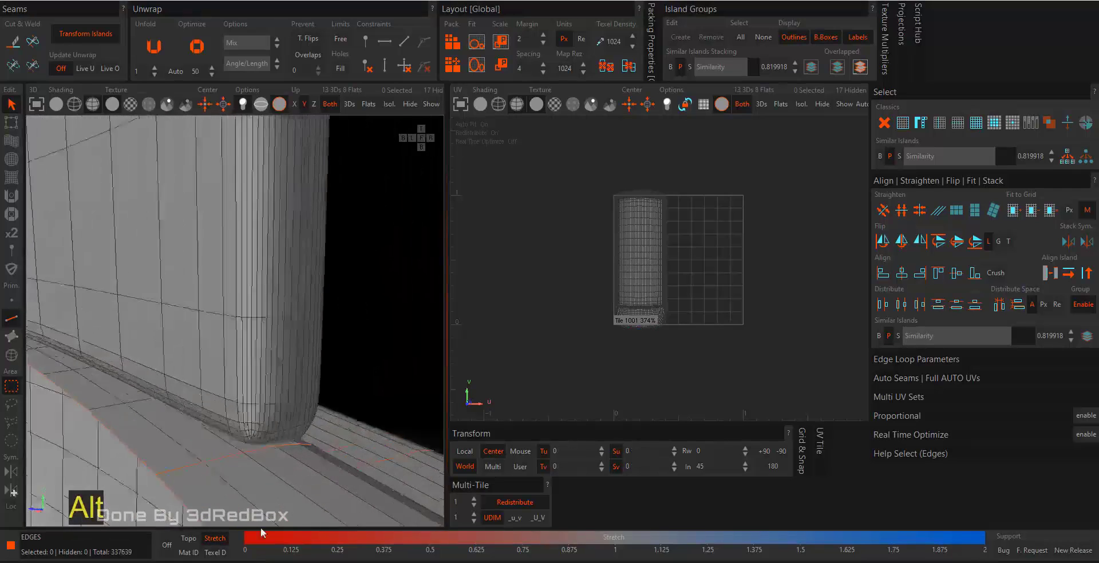
{"action": "scroll", "coordinate": [246, 434], "scroll_direction": "up", "scroll_amount": 5}
{"action": "key", "text": "F2"}
{"action": "key", "text": "ctrl+z"}
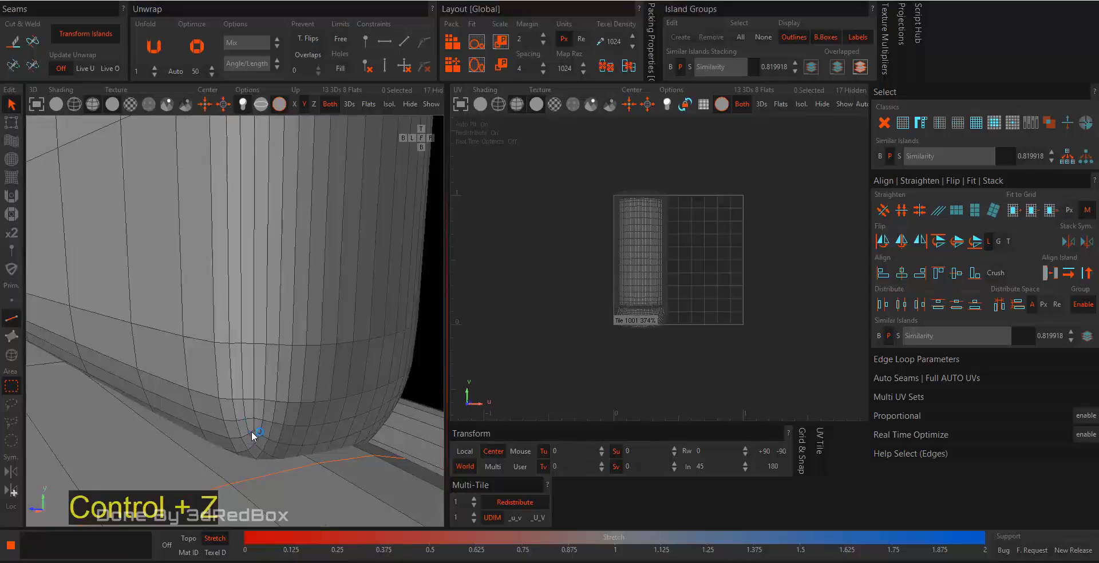
{"action": "double_click", "coordinate": [252, 431], "text": "ctrl"}
{"action": "left_click_drag", "start_coordinate": [263, 438], "coordinate": [191, 324], "text": "ctrl+alt"}
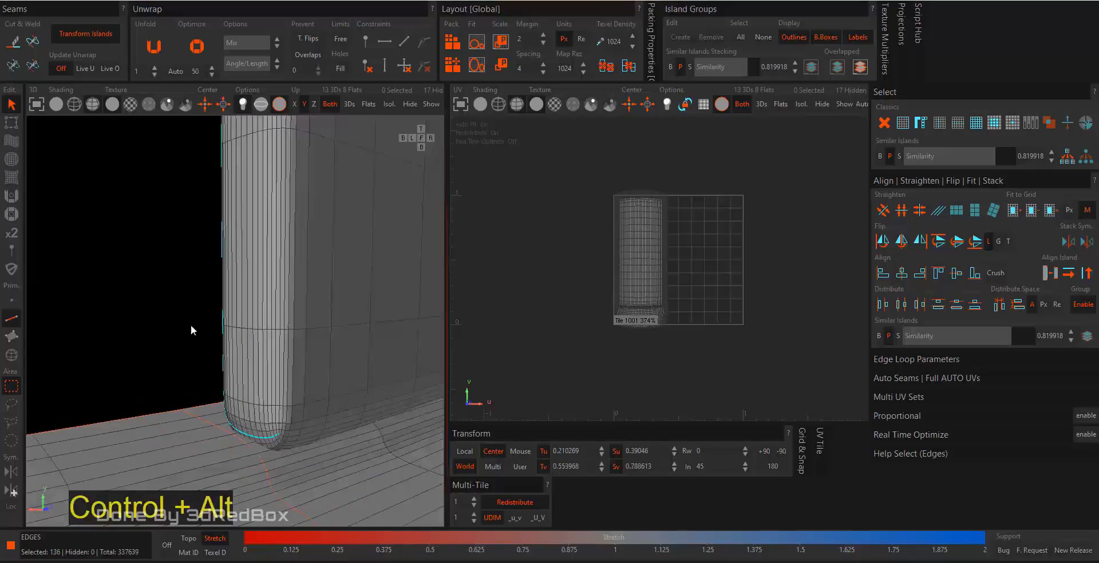
{"action": "left_click_drag", "start_coordinate": [355, 346], "coordinate": [209, 509], "text": "ctrl+alt"}
{"action": "key", "text": "ctrl+z"}
Select an edge loop around the top cap and cut it as a seam
{"action": "double_click", "coordinate": [260, 329]}
{"action": "scroll", "coordinate": [277, 375], "scroll_direction": "down", "scroll_amount": 5}
{"action": "key", "text": "c"}
{"action": "middle_click_drag", "start_coordinate": [209, 512], "coordinate": [272, 298], "text": "alt"}
Select the four islands of the top cap and bottom cup, unfold them and pack them
{"action": "key", "text": "F4"}
{"action": "left_click", "coordinate": [280, 263]}
{"action": "scroll", "coordinate": [280, 263], "scroll_direction": "down", "scroll_amount": 3}
{"action": "middle_click_drag", "start_coordinate": [280, 262], "coordinate": [280, 155], "text": "alt"}
{"action": "left_click", "coordinate": [292, 399], "text": "ctrl"}
{"action": "left_click", "coordinate": [1086, 128]}
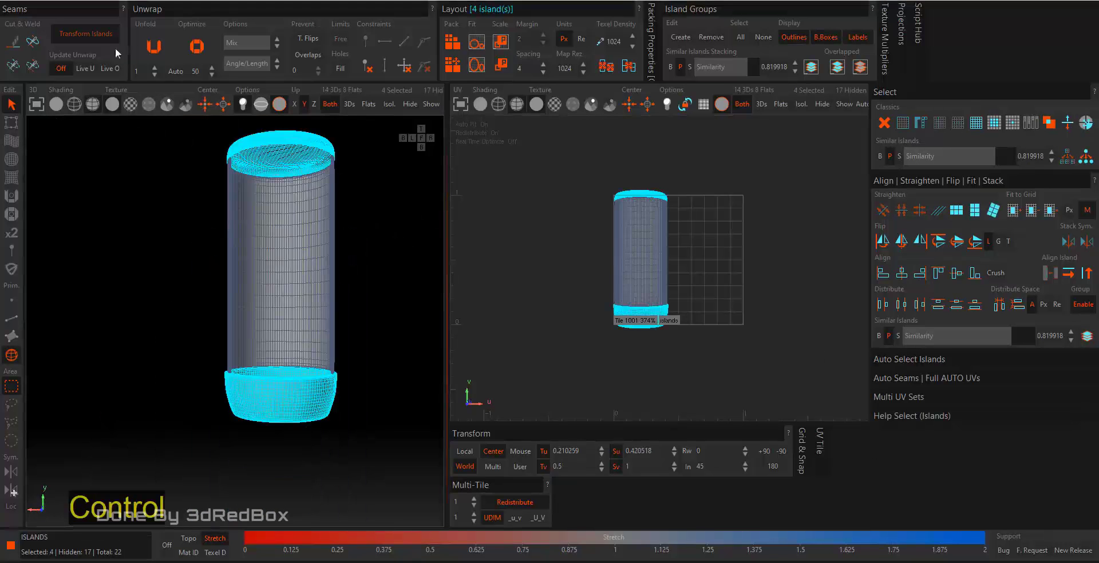
{"action": "left_click", "coordinate": [157, 52]}
{"action": "left_click", "coordinate": [455, 62]}
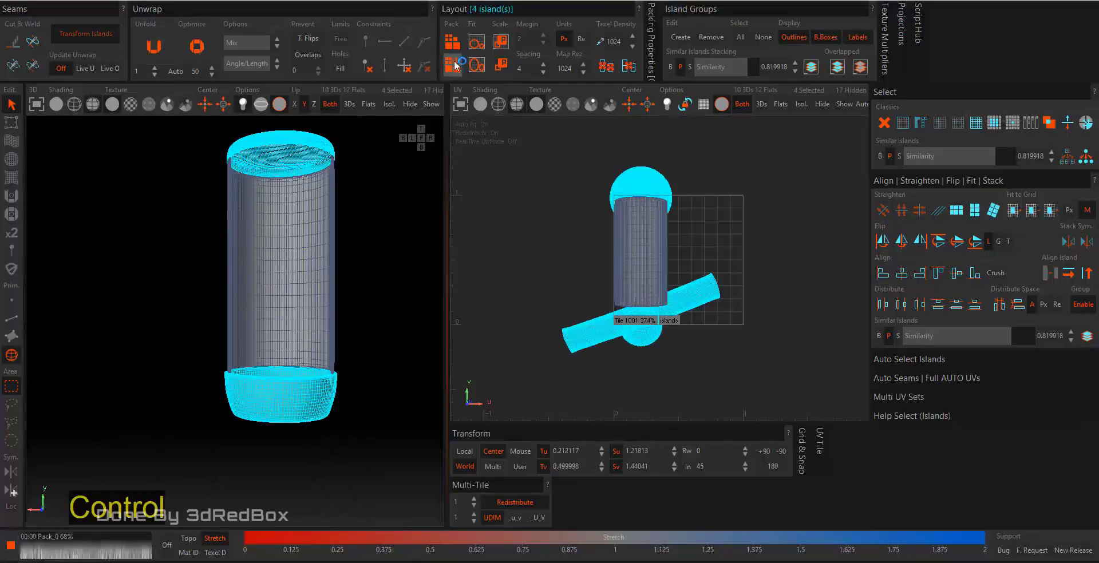
Check which cap and cup parts the unfolded UV islands belong to by selecting them in turn
{"action": "left_click", "coordinate": [726, 329]}
{"action": "scroll", "coordinate": [726, 328], "scroll_direction": "up", "scroll_amount": 5}
{"action": "left_click", "coordinate": [748, 328]}
{"action": "left_click", "coordinate": [590, 328]}
{"action": "left_click", "coordinate": [685, 209]}
{"action": "left_click", "coordinate": [612, 239]}
{"action": "left_click_drag", "start_coordinate": [296, 194], "coordinate": [288, 244], "text": "alt"}
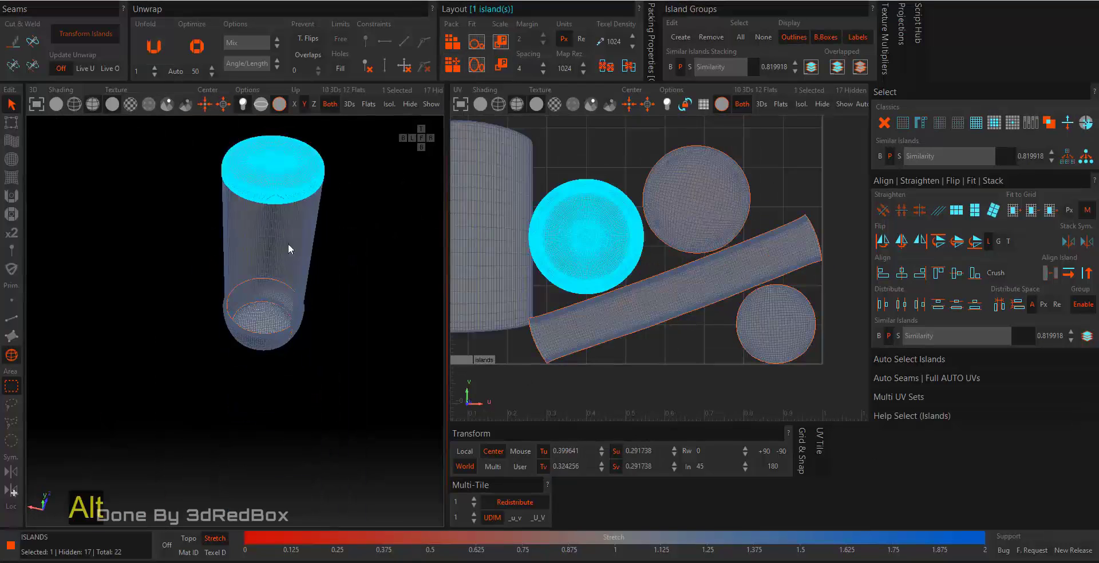
Select the edge loops along the rounded vertical ends of the main body panel
{"action": "scroll", "coordinate": [308, 236], "scroll_direction": "up", "scroll_amount": 5}
{"action": "left_click", "coordinate": [393, 325]}
{"action": "left_click_drag", "start_coordinate": [393, 326], "coordinate": [343, 360], "text": "alt"}
{"action": "left_click", "coordinate": [339, 357]}
{"action": "scroll", "coordinate": [333, 383], "scroll_direction": "up", "scroll_amount": 4}
{"action": "key", "text": "F2"}
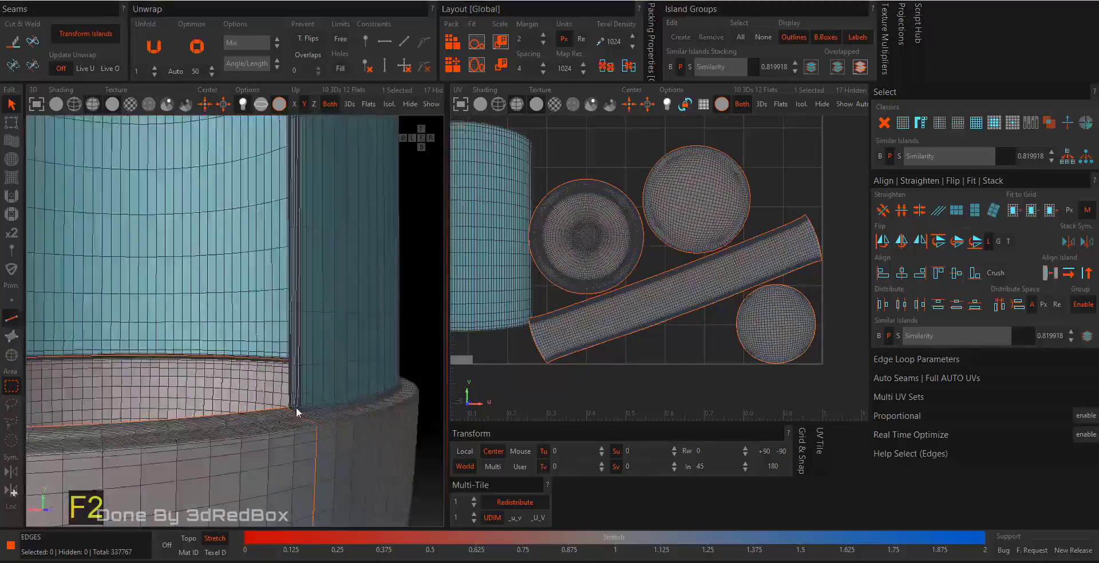
{"action": "mouse_move", "coordinate": [297, 407]}
{"action": "left_mouse_down", "text": "alt"}
{"action": "mouse_move", "coordinate": [352, 383]}
{"action": "mouse_move", "coordinate": [289, 235]}
{"action": "mouse_move", "coordinate": [325, 232]}
{"action": "mouse_move", "coordinate": [294, 435]}
{"action": "mouse_move", "coordinate": [263, 366]}
{"action": "mouse_move", "coordinate": [305, 409]}
{"action": "mouse_move", "coordinate": [287, 399]}
{"action": "left_mouse_up", "text": "alt"}
{"action": "left_click", "coordinate": [345, 373]}
{"action": "double_click", "coordinate": [287, 398], "text": "ctrl"}
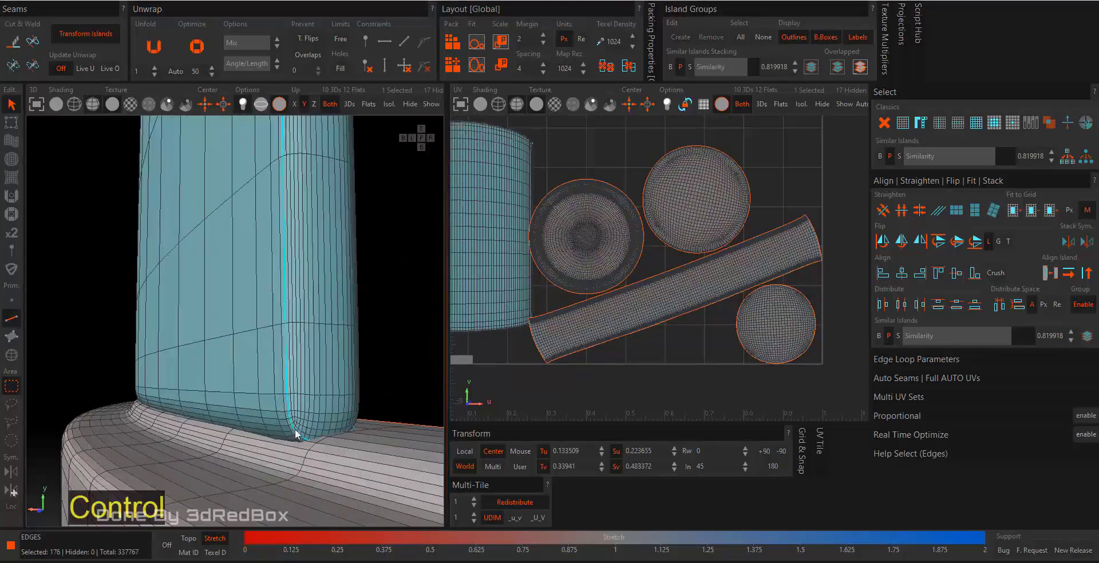
Correct the edge selection on the main body panel's vertical ends and cut the loops as seams
{"action": "key", "text": "ctrl+z"}
{"action": "double_click", "coordinate": [285, 355], "text": "ctrl"}
{"action": "left_click_drag", "start_coordinate": [278, 229], "coordinate": [287, 212], "text": "ctrl+alt"}
{"action": "scroll", "coordinate": [288, 213], "scroll_direction": "down", "scroll_amount": 5}
{"action": "middle_click_drag", "start_coordinate": [367, 172], "coordinate": [247, 332], "text": "alt"}
{"action": "scroll", "coordinate": [249, 356], "scroll_direction": "up", "scroll_amount": 2}
{"action": "key", "text": "c"}
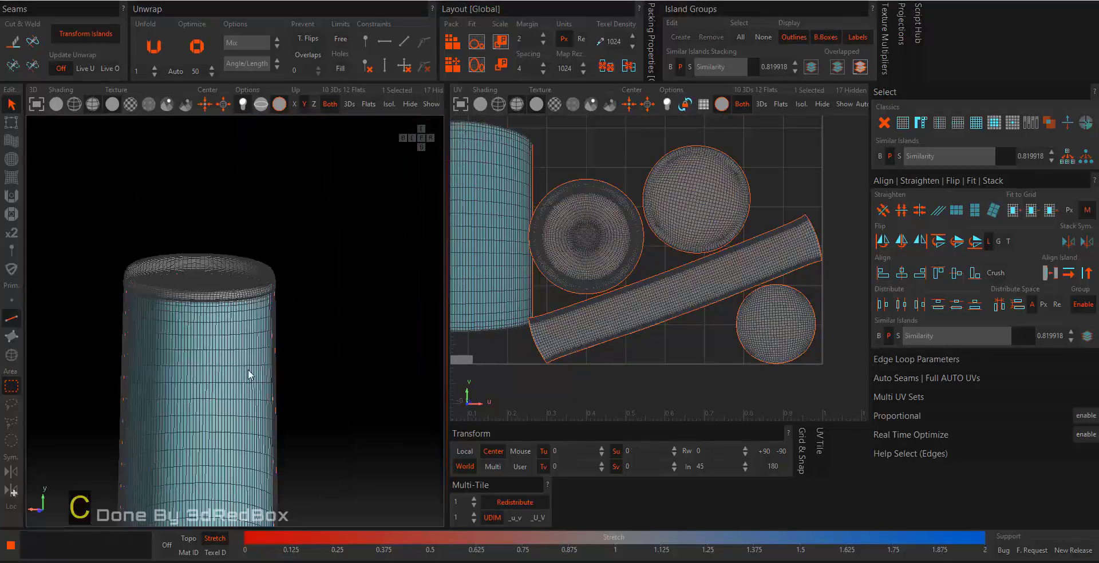
Isolate the main body panel islands, hiding the top cap and bottom cup
{"action": "key", "text": "F4"}
{"action": "left_click_drag", "start_coordinate": [346, 332], "coordinate": [194, 411]}
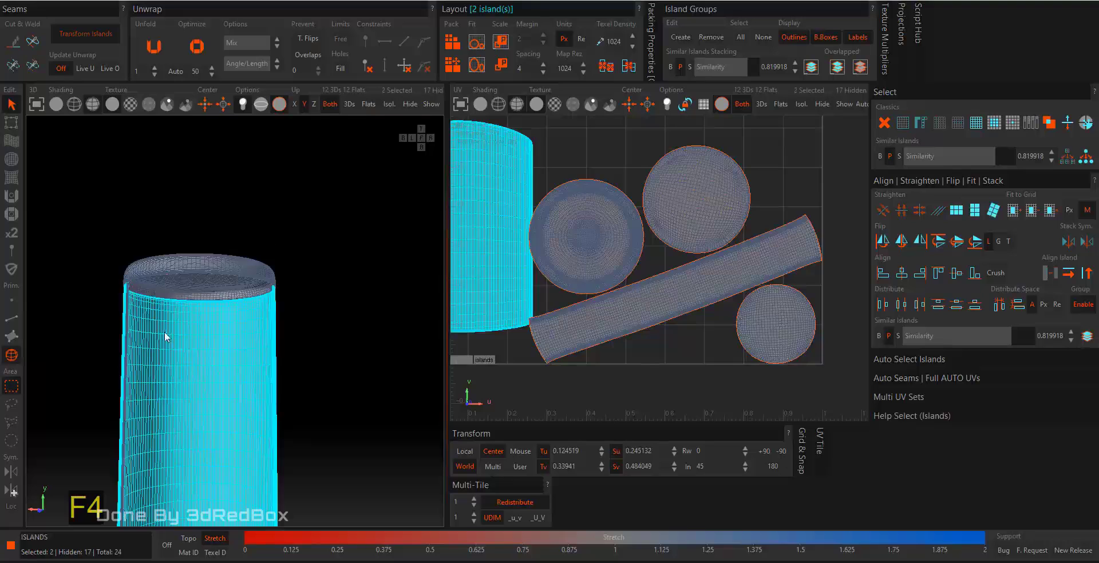
{"action": "left_click_drag", "start_coordinate": [163, 331], "coordinate": [221, 387], "text": "alt"}
{"action": "right_click_drag", "start_coordinate": [221, 387], "coordinate": [376, 362], "text": "alt"}
{"action": "left_click", "coordinate": [414, 292]}
{"action": "left_click_drag", "start_coordinate": [413, 292], "coordinate": [259, 380], "text": "alt"}
{"action": "middle_click_drag", "start_coordinate": [259, 380], "coordinate": [291, 314], "text": "alt"}
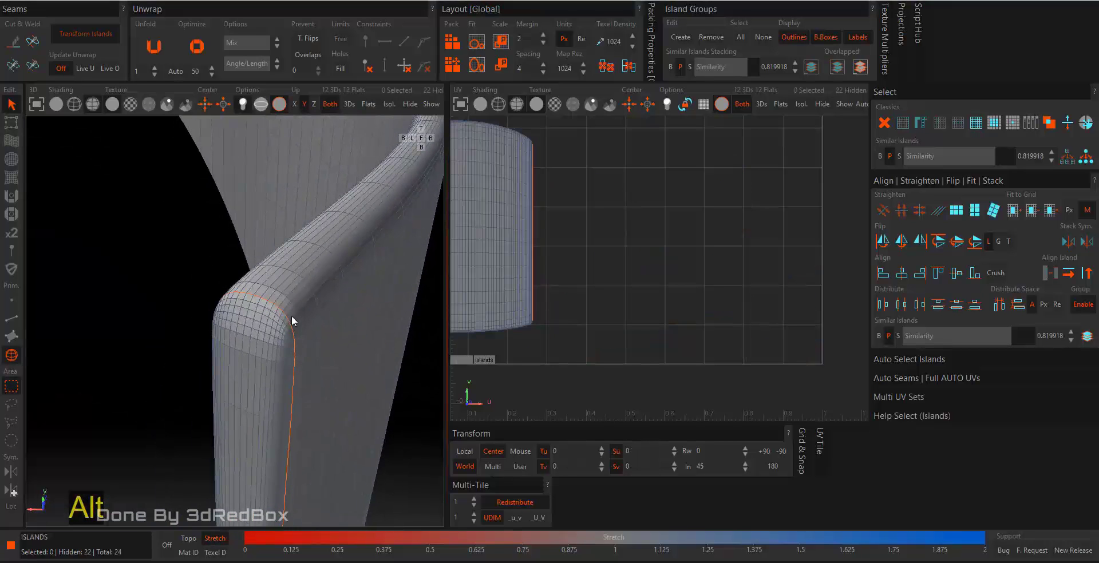
Select the edge loops along the upper and lower rims of the body panel and cut them as seams
{"action": "left_click", "coordinate": [259, 290]}
{"action": "key", "text": "F2"}
{"action": "double_click", "coordinate": [259, 288]}
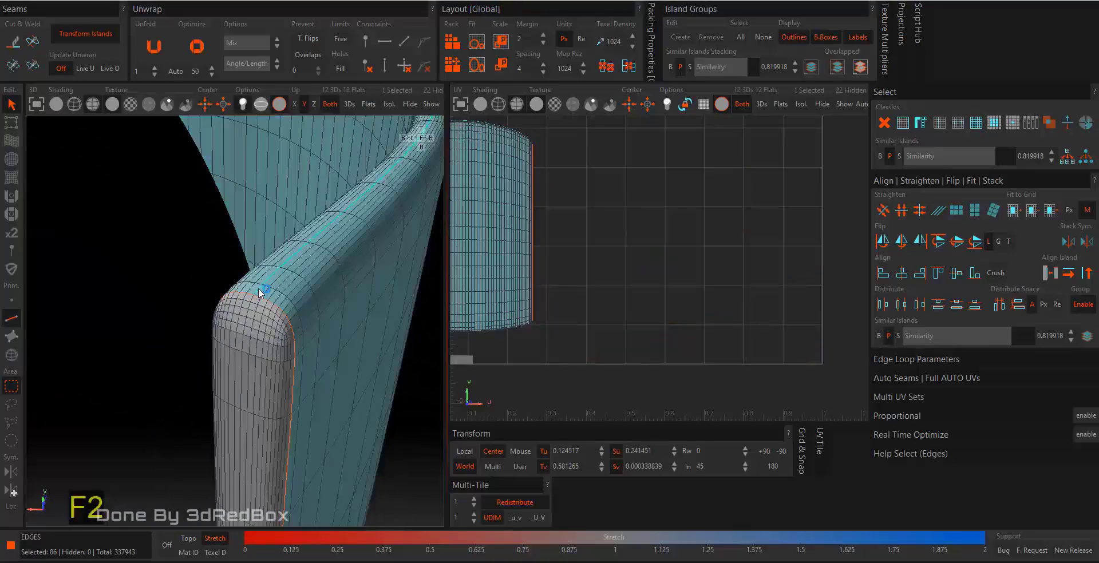
{"action": "right_click_drag", "start_coordinate": [259, 288], "coordinate": [267, 212], "text": "alt"}
{"action": "left_click_drag", "start_coordinate": [267, 212], "coordinate": [284, 246], "text": "alt"}
{"action": "right_click_drag", "start_coordinate": [285, 247], "coordinate": [232, 459], "text": "alt"}
{"action": "middle_click_drag", "start_coordinate": [232, 460], "coordinate": [331, 324], "text": "alt"}
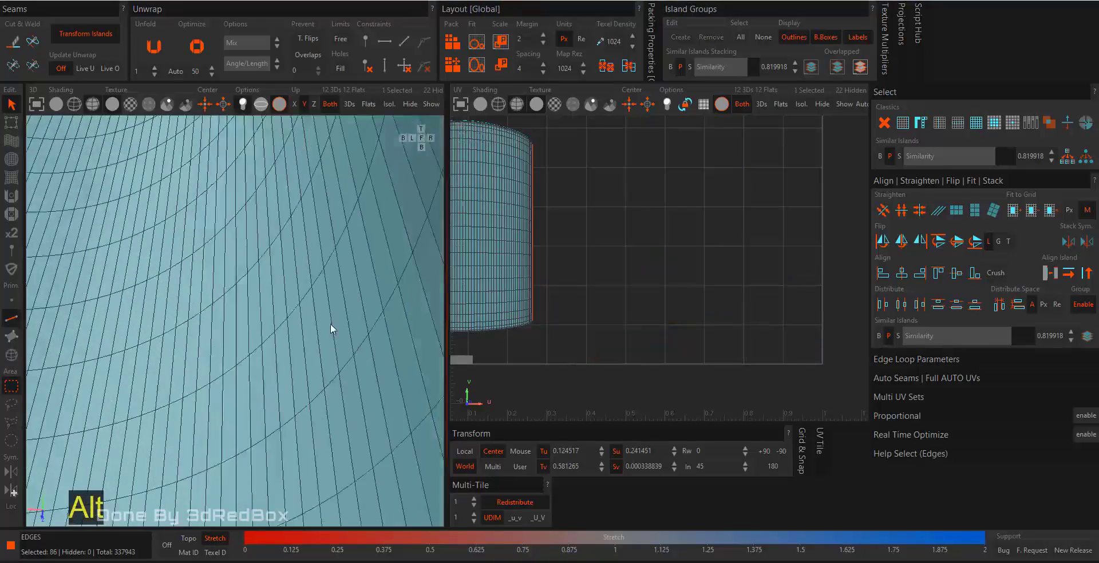
{"action": "left_click_drag", "start_coordinate": [331, 324], "coordinate": [334, 242], "text": "alt"}
{"action": "double_click", "coordinate": [325, 229], "text": "ctrl"}
{"action": "key", "text": "c"}
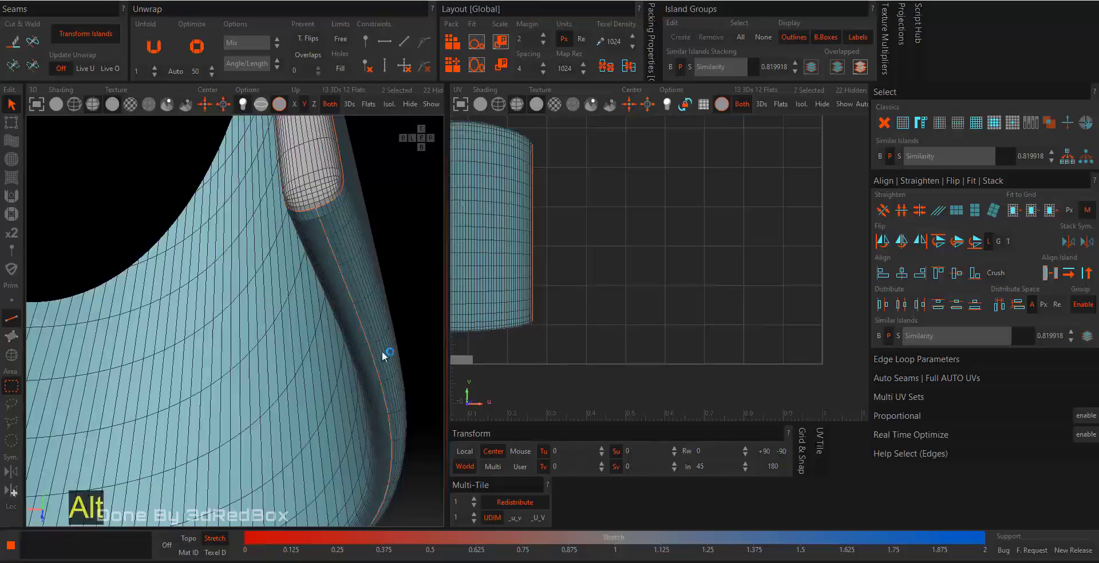
Select all three visible body panel islands, unfold them and pack them into the UV tile
{"action": "left_click_drag", "start_coordinate": [386, 355], "coordinate": [351, 363], "text": "alt"}
{"action": "key", "text": "F4"}
{"action": "double_click", "coordinate": [319, 377]}
{"action": "key", "text": "ctrl+a"}
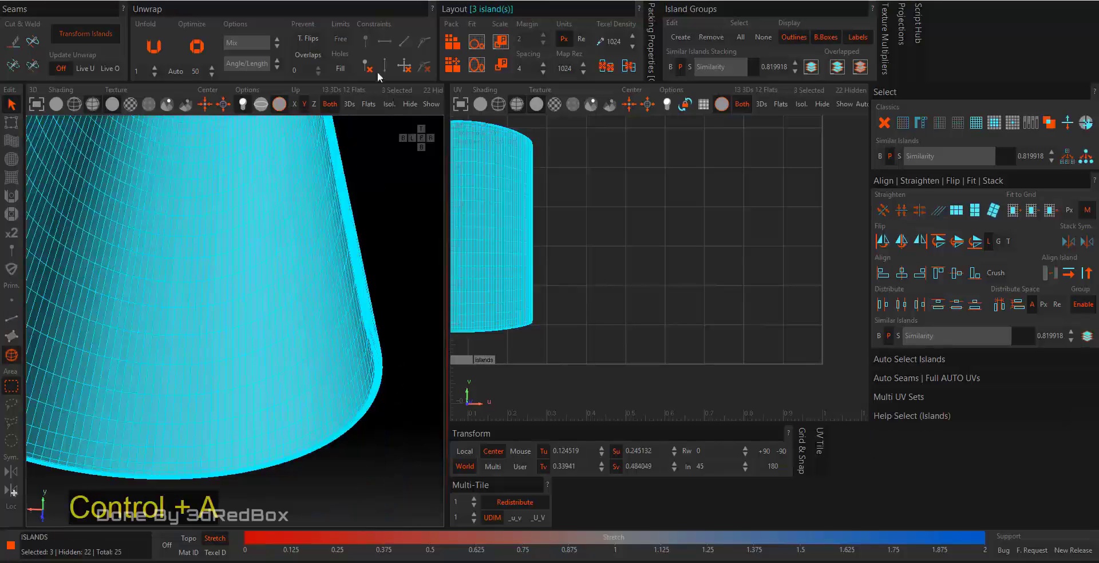
{"action": "left_click", "coordinate": [456, 51]}
{"action": "scroll", "coordinate": [637, 280], "scroll_direction": "down", "scroll_amount": 4}
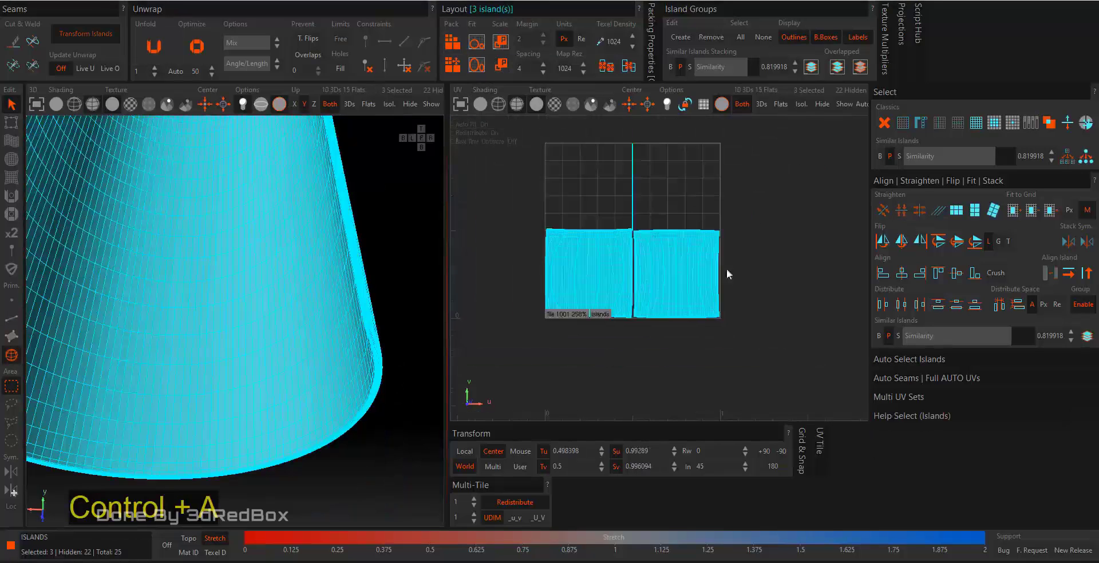
Examine the packed body panel islands in the UV layout and their matching surfaces on the 3D model
{"action": "left_click", "coordinate": [726, 270]}
{"action": "scroll", "coordinate": [643, 192], "scroll_direction": "up", "scroll_amount": 5}
{"action": "left_click_drag", "start_coordinate": [645, 191], "coordinate": [519, 241]}
{"action": "scroll", "coordinate": [370, 186], "scroll_direction": "down", "scroll_amount": 1}
{"action": "scroll", "coordinate": [692, 291], "scroll_direction": "down", "scroll_amount": 3}
{"action": "scroll", "coordinate": [773, 322], "scroll_direction": "up", "scroll_amount": 2}
{"action": "left_click", "coordinate": [675, 292]}
{"action": "scroll", "coordinate": [674, 291], "scroll_direction": "down", "scroll_amount": 3}
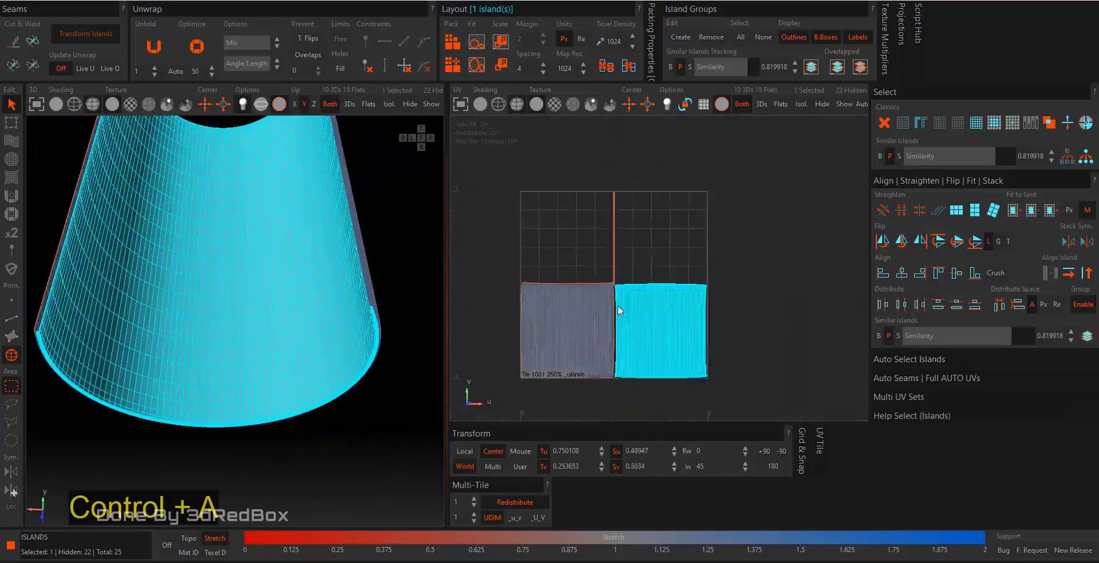
{"action": "middle_click_drag", "start_coordinate": [617, 304], "coordinate": [699, 277], "text": "alt"}
{"action": "scroll", "coordinate": [659, 304], "scroll_direction": "up", "scroll_amount": 1}
{"action": "left_click", "coordinate": [669, 288]}
{"action": "left_click_drag", "start_coordinate": [98, 280], "coordinate": [335, 420], "text": "alt"}
{"action": "left_click", "coordinate": [335, 418]}
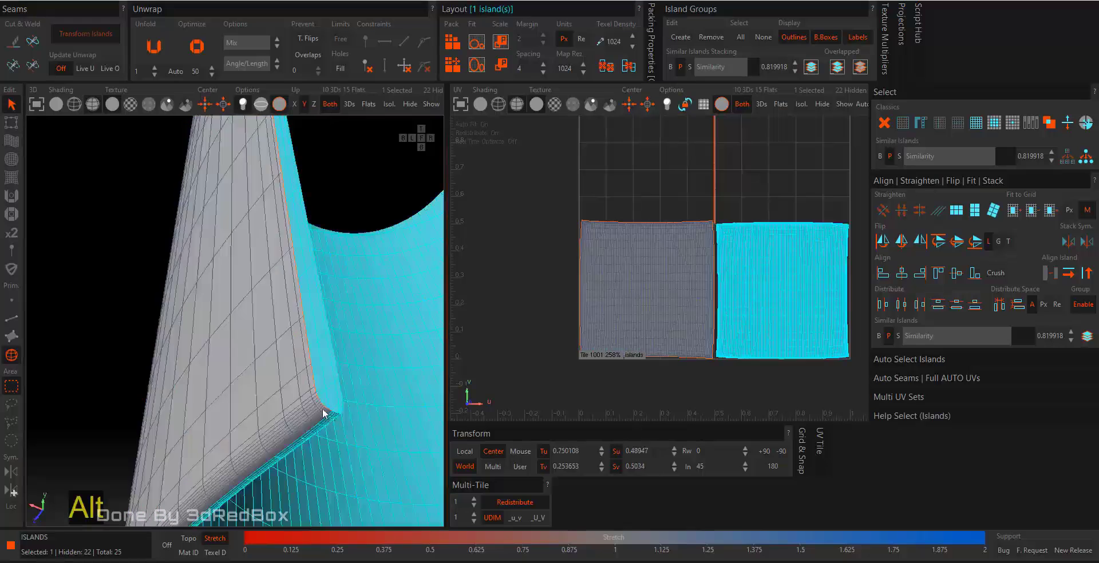
Show all hidden parts again, select the thin strip island beside the body panel and unfold it
{"action": "left_click", "coordinate": [316, 396]}
{"action": "left_click", "coordinate": [361, 172]}
{"action": "left_click", "coordinate": [431, 104]}
{"action": "left_click", "coordinate": [316, 311]}
{"action": "left_click", "coordinate": [307, 308]}
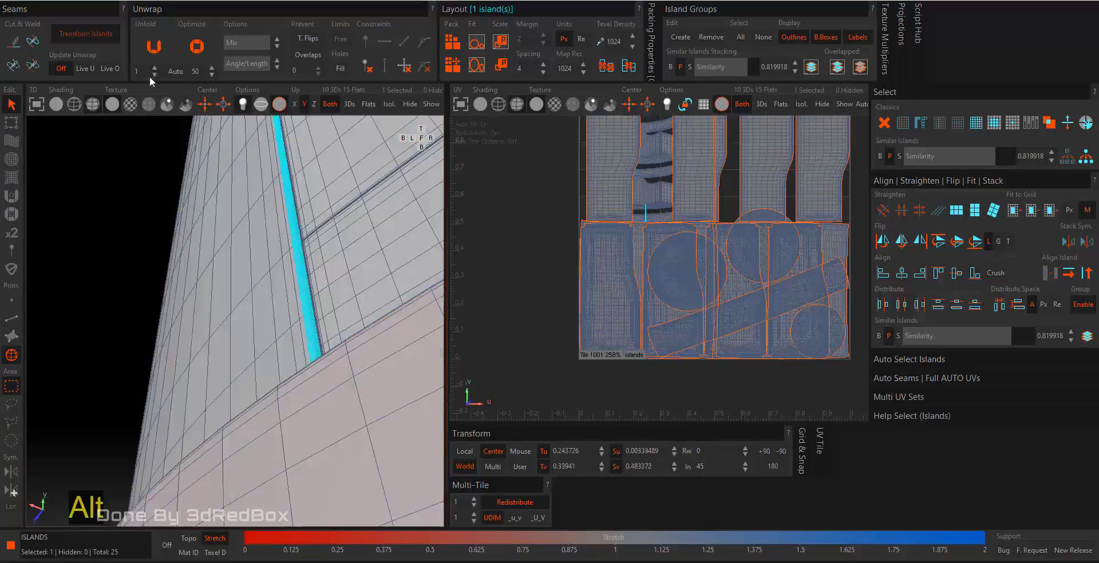
{"action": "left_click", "coordinate": [154, 47]}
{"action": "left_click", "coordinate": [533, 250]}
Select the ladder-shaped frame on the cylinder's side and isolate it
{"action": "scroll", "coordinate": [532, 250], "scroll_direction": "down", "scroll_amount": 3}
{"action": "scroll", "coordinate": [301, 209], "scroll_direction": "down", "scroll_amount": 5}
{"action": "left_click_drag", "start_coordinate": [301, 208], "coordinate": [297, 280], "text": "alt"}
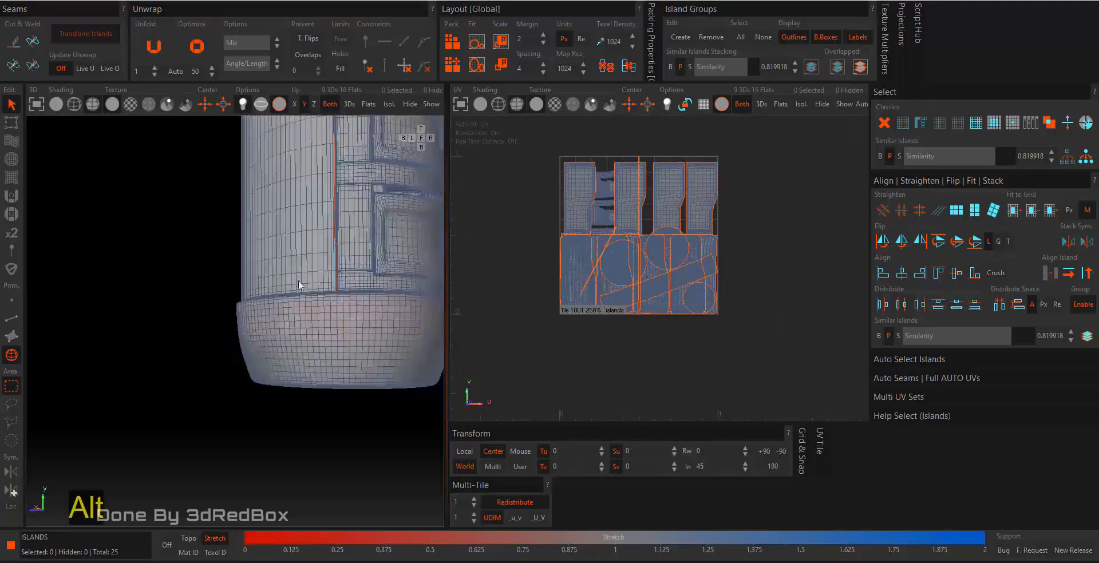
{"action": "left_click", "coordinate": [297, 309]}
{"action": "left_click", "coordinate": [298, 236], "text": "ctrl"}
{"action": "left_click", "coordinate": [365, 212], "text": "ctrl"}
{"action": "middle_click_drag", "start_coordinate": [365, 209], "coordinate": [321, 387], "text": "alt"}
{"action": "key", "text": "ctrl+z"}
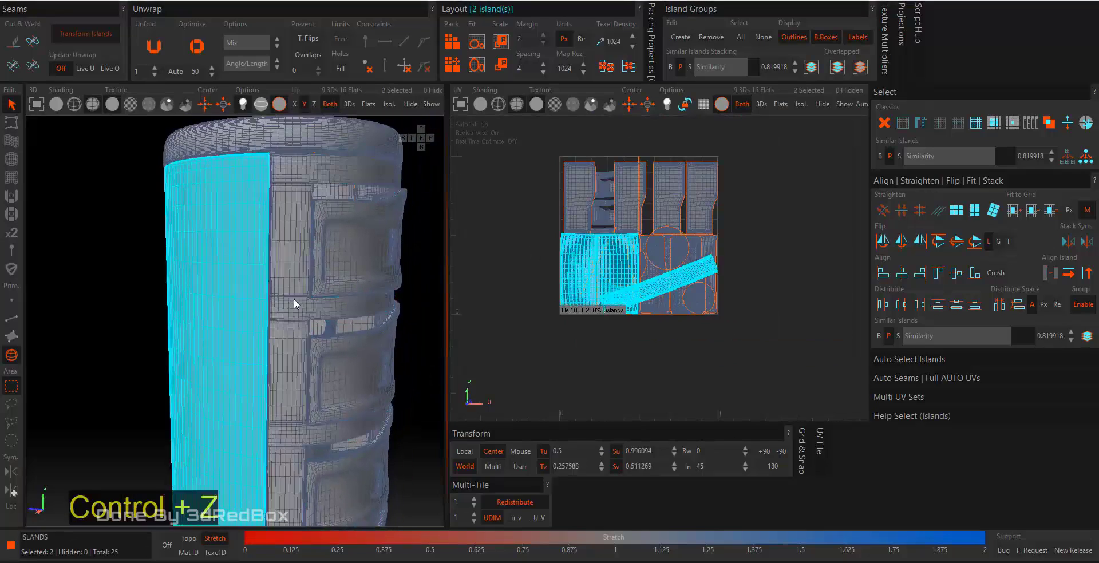
{"action": "left_click", "coordinate": [294, 298]}
{"action": "left_click", "coordinate": [389, 104]}
{"action": "left_click_drag", "start_coordinate": [256, 392], "coordinate": [361, 372], "text": "alt"}
Select the edge loop running along the rounded outer perimeter of the frame and cut it as a seam
{"action": "key", "text": "F2"}
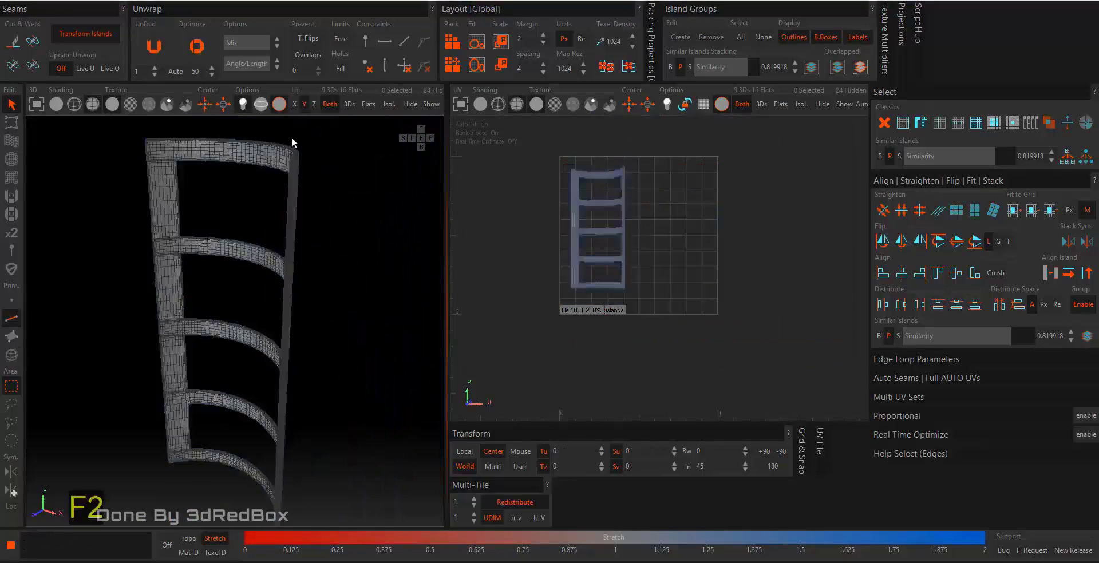
{"action": "scroll", "coordinate": [291, 137], "scroll_direction": "up", "scroll_amount": 4}
{"action": "middle_click_drag", "start_coordinate": [291, 138], "coordinate": [280, 257], "text": "alt"}
{"action": "scroll", "coordinate": [280, 257], "scroll_direction": "up", "scroll_amount": 4}
{"action": "scroll", "coordinate": [280, 262], "scroll_direction": "down", "scroll_amount": 4}
{"action": "double_click", "coordinate": [294, 309]}
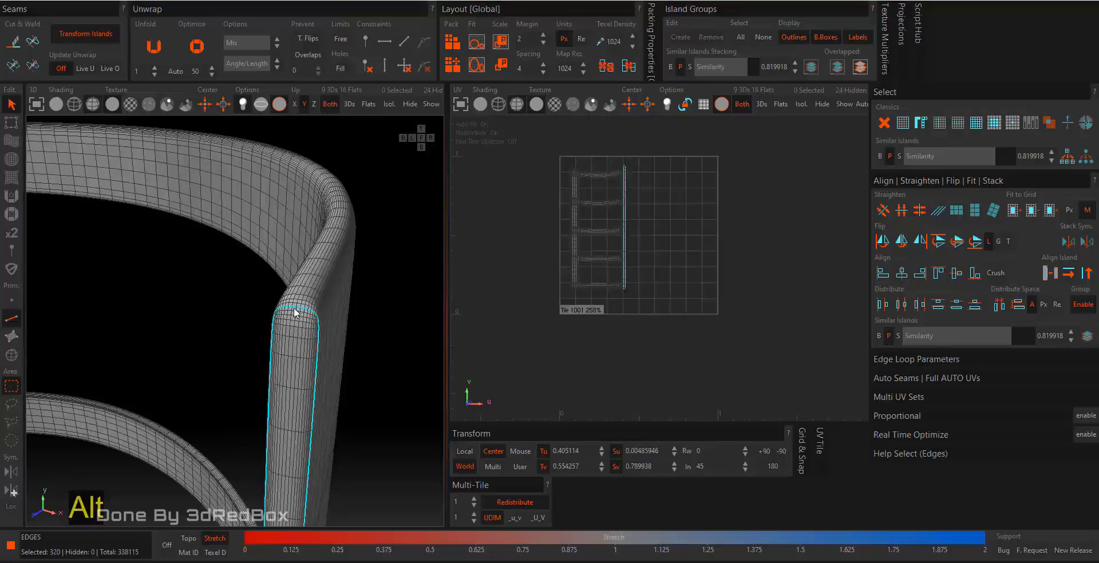
{"action": "double_click", "coordinate": [294, 321]}
{"action": "key", "text": "c"}
{"action": "left_click_drag", "start_coordinate": [293, 321], "coordinate": [277, 349], "text": "alt"}
{"action": "middle_click_drag", "start_coordinate": [278, 349], "coordinate": [263, 221], "text": "alt"}
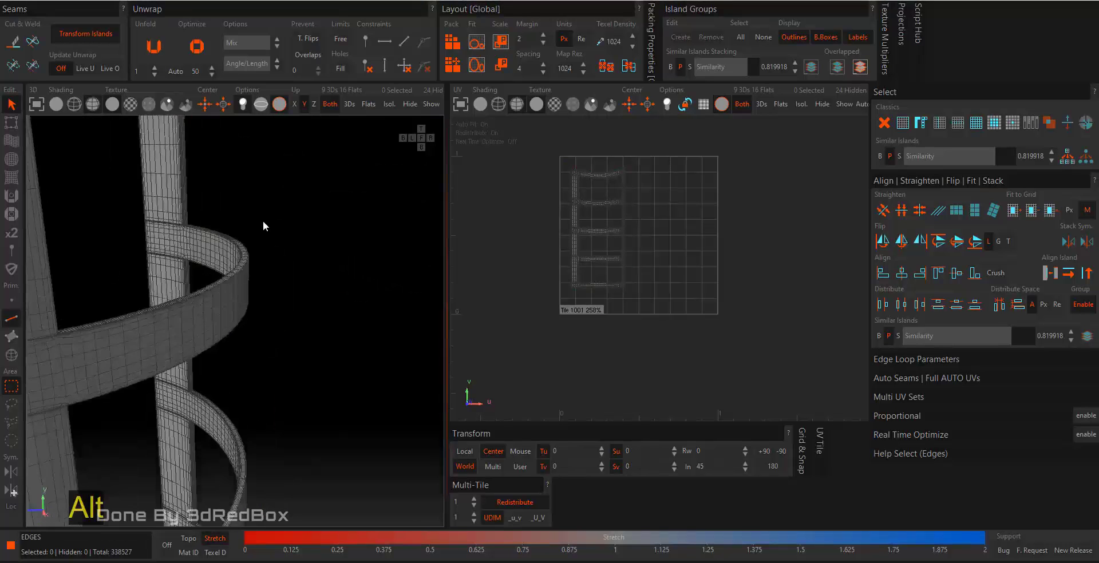
Select the edge loops along the inner walls of the frame's openings and cut them as seams
{"action": "left_click_drag", "start_coordinate": [263, 221], "coordinate": [229, 304], "text": "alt"}
{"action": "scroll", "coordinate": [229, 303], "scroll_direction": "up", "scroll_amount": 5}
{"action": "double_click", "coordinate": [129, 321]}
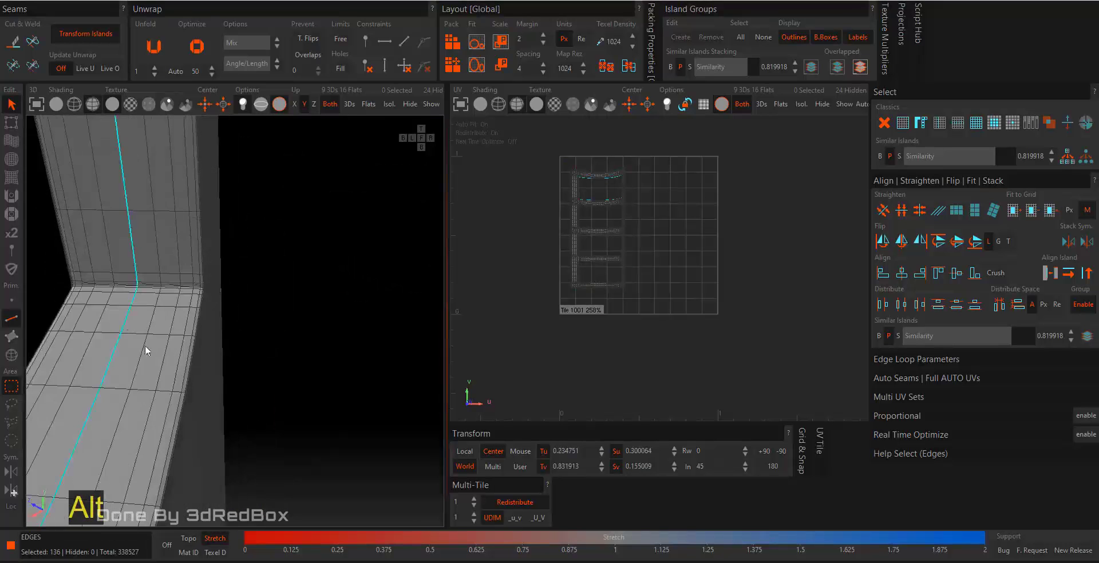
{"action": "scroll", "coordinate": [145, 345], "scroll_direction": "down", "scroll_amount": 5}
{"action": "middle_click_drag", "start_coordinate": [146, 345], "coordinate": [196, 57], "text": "alt"}
{"action": "scroll", "coordinate": [210, 300], "scroll_direction": "up", "scroll_amount": 5}
{"action": "double_click", "coordinate": [219, 337], "text": "ctrl"}
{"action": "scroll", "coordinate": [219, 338], "scroll_direction": "down", "scroll_amount": 5}
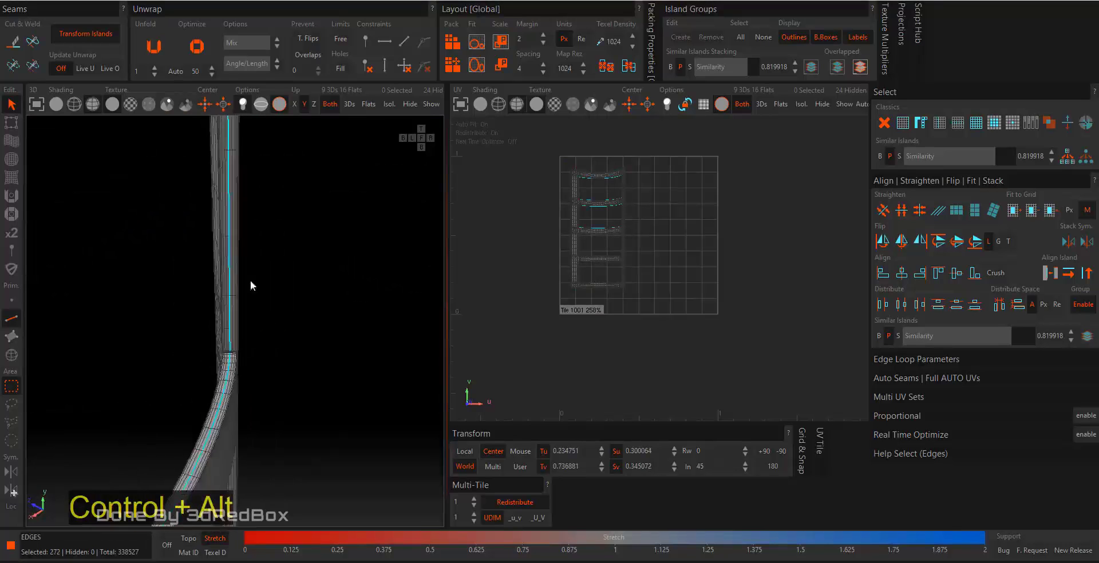
{"action": "left_click_drag", "start_coordinate": [250, 280], "coordinate": [214, 274], "text": "ctrl+alt"}
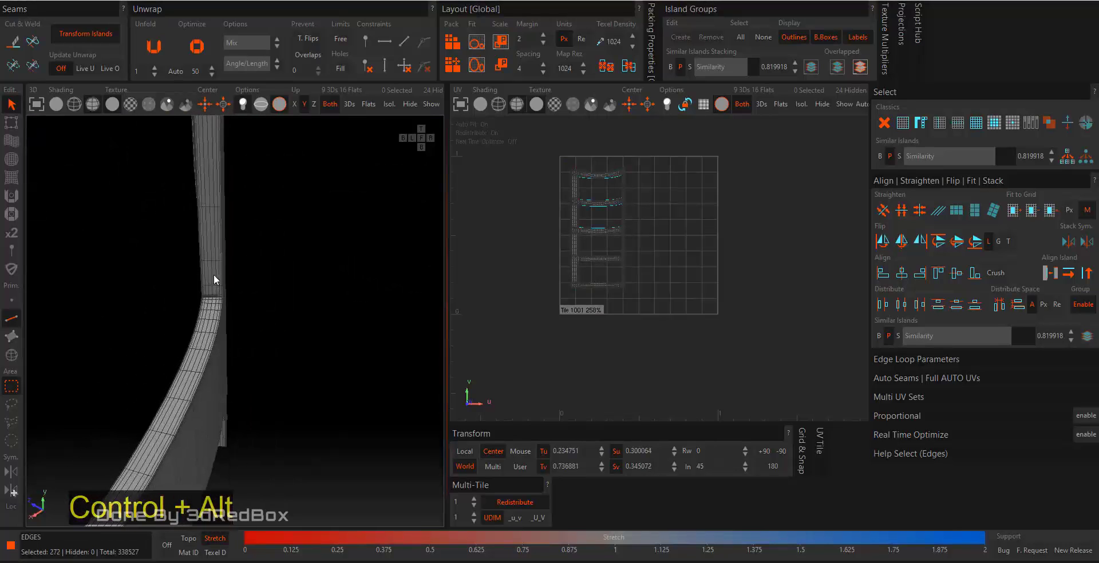
{"action": "double_click", "coordinate": [206, 332], "text": "ctrl"}
{"action": "left_click_drag", "start_coordinate": [206, 332], "coordinate": [394, 374], "text": "ctrl+alt"}
{"action": "double_click", "coordinate": [273, 410], "text": "ctrl"}
{"action": "key", "text": "c"}
Unfold and pack the two frame islands, then show all parts of the model again
{"action": "right_click_drag", "start_coordinate": [394, 374], "coordinate": [357, 349], "text": "alt"}
{"action": "left_click_drag", "start_coordinate": [356, 349], "coordinate": [349, 314], "text": "alt"}
{"action": "key", "text": "F4"}
{"action": "key", "text": "F4"}
{"action": "left_click", "coordinate": [155, 57]}
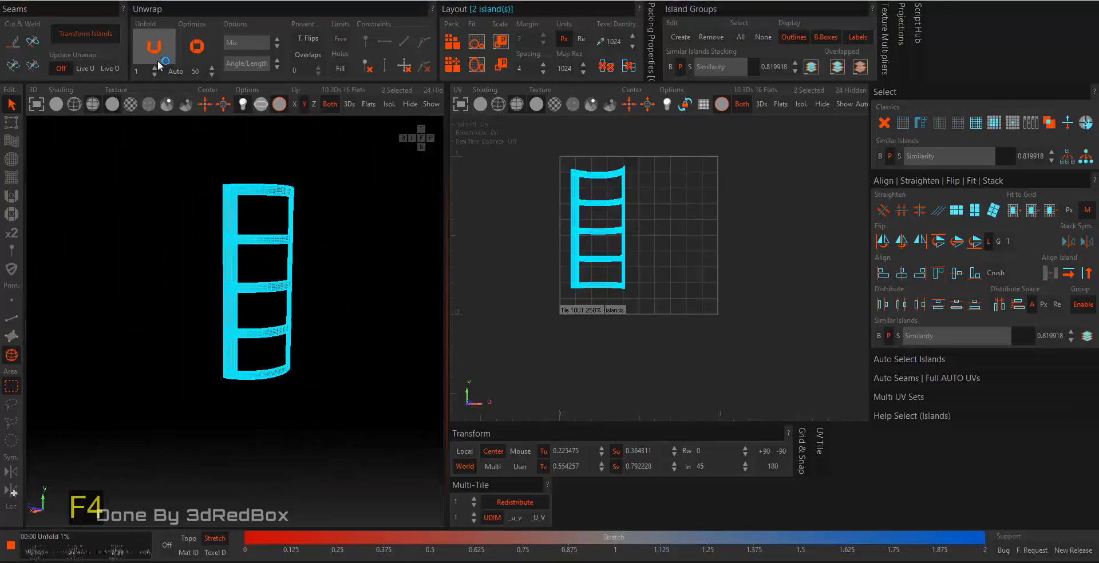
{"action": "left_click", "coordinate": [454, 44]}
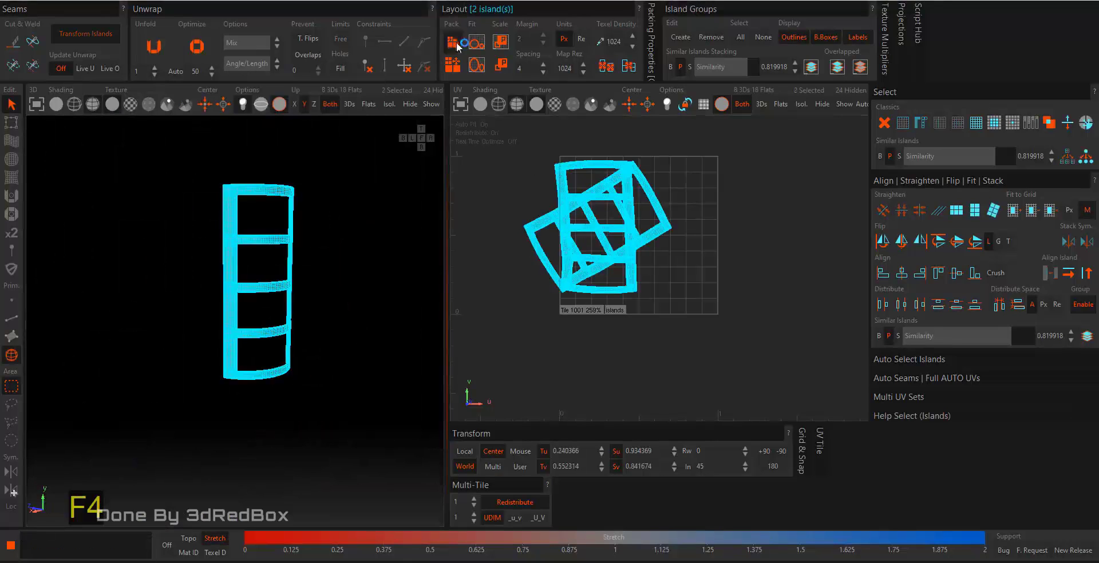
{"action": "left_click", "coordinate": [387, 242]}
{"action": "left_click", "coordinate": [394, 103]}
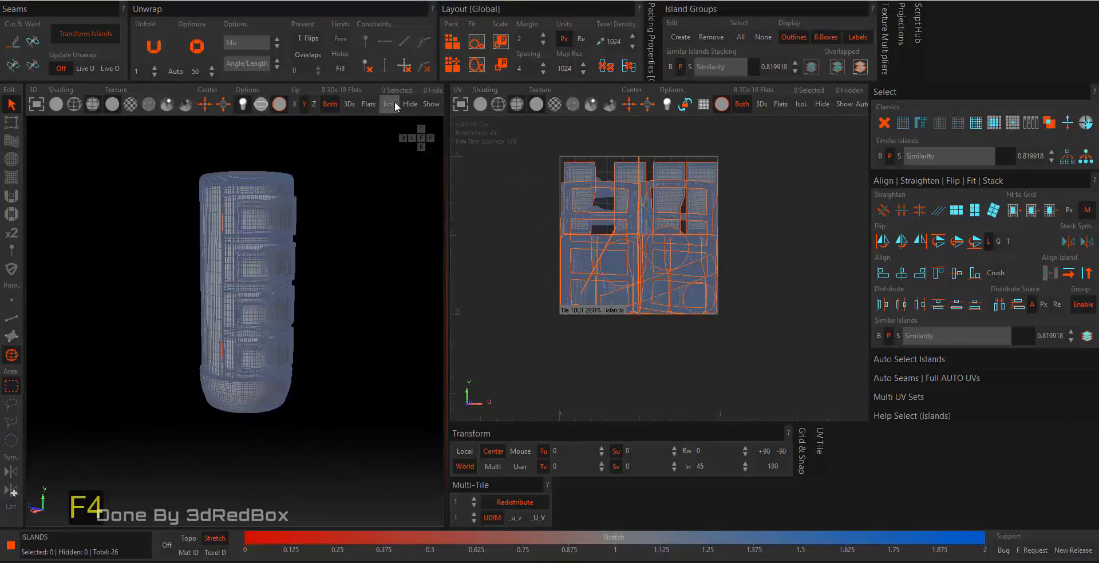
Select all 18 flattened islands and hide them, leaving only the pouches and their closed tabs in view
{"action": "right_click_drag", "start_coordinate": [289, 272], "coordinate": [283, 312], "text": "alt"}
{"action": "middle_click_drag", "start_coordinate": [283, 313], "coordinate": [310, 310], "text": "alt"}
{"action": "left_click_drag", "start_coordinate": [344, 243], "coordinate": [293, 264], "text": "alt"}
{"action": "middle_click_drag", "start_coordinate": [293, 264], "coordinate": [440, 295], "text": "alt"}
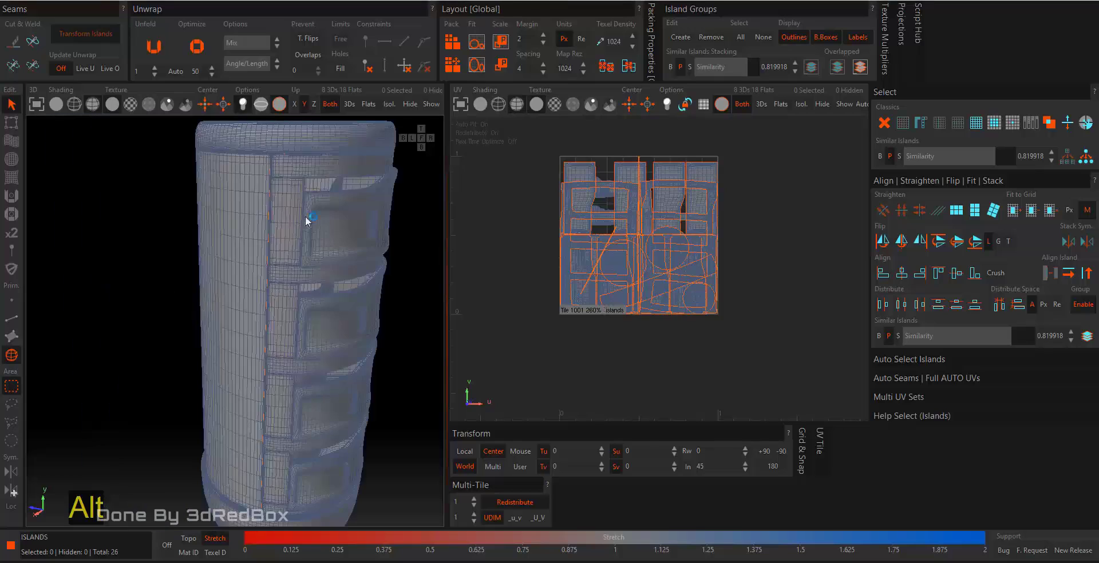
{"action": "left_click", "coordinate": [305, 217]}
{"action": "left_click", "coordinate": [308, 274], "text": "ctrl"}
{"action": "left_click", "coordinate": [311, 323], "text": "ctrl"}
{"action": "left_click", "coordinate": [311, 397], "text": "ctrl"}
{"action": "left_click", "coordinate": [252, 331], "text": "ctrl"}
{"action": "left_click", "coordinate": [264, 139], "text": "ctrl"}
{"action": "left_click", "coordinate": [280, 484], "text": "ctrl"}
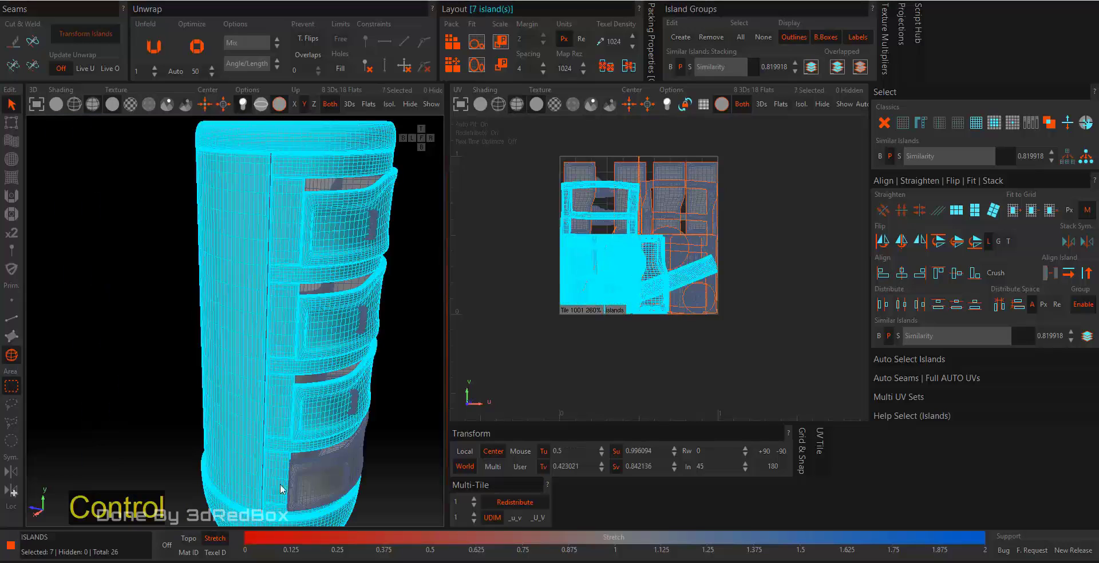
{"action": "left_click", "coordinate": [332, 470], "text": "ctrl"}
{"action": "left_click", "coordinate": [1086, 123]}
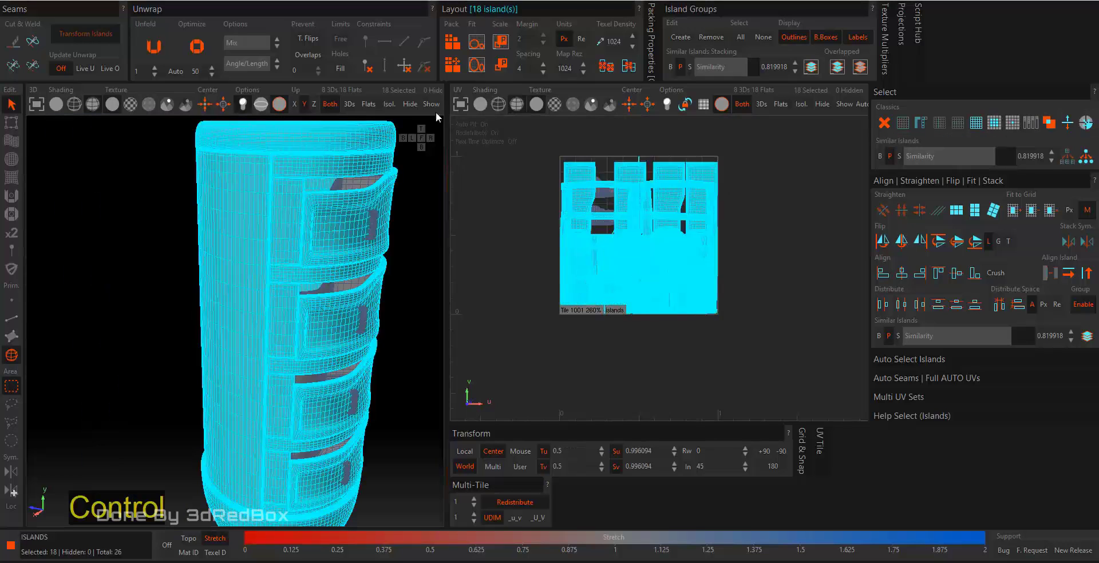
{"action": "left_click", "coordinate": [411, 105]}
Select the edge loop below the top pouch's rounded rim and the vertical edge at its outer corner
{"action": "right_click_drag", "start_coordinate": [273, 300], "coordinate": [401, 298], "text": "alt"}
{"action": "left_click_drag", "start_coordinate": [400, 298], "coordinate": [235, 289], "text": "alt"}
{"action": "key", "text": "F2"}
{"action": "right_click_drag", "start_coordinate": [235, 287], "coordinate": [309, 317], "text": "alt"}
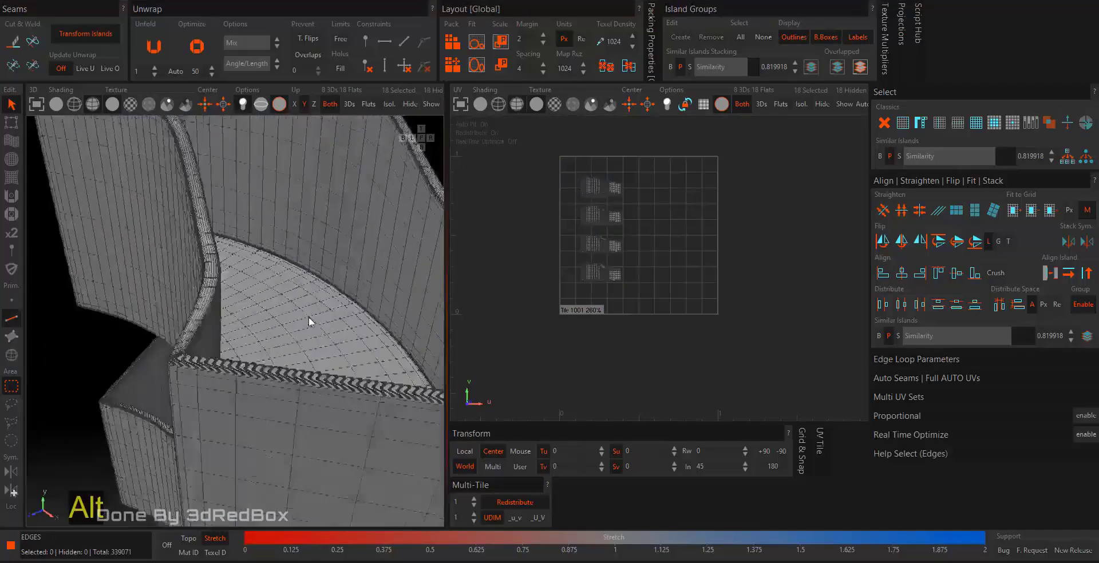
{"action": "left_click_drag", "start_coordinate": [308, 317], "coordinate": [328, 324], "text": "alt"}
{"action": "right_click_drag", "start_coordinate": [328, 325], "coordinate": [207, 345], "text": "alt"}
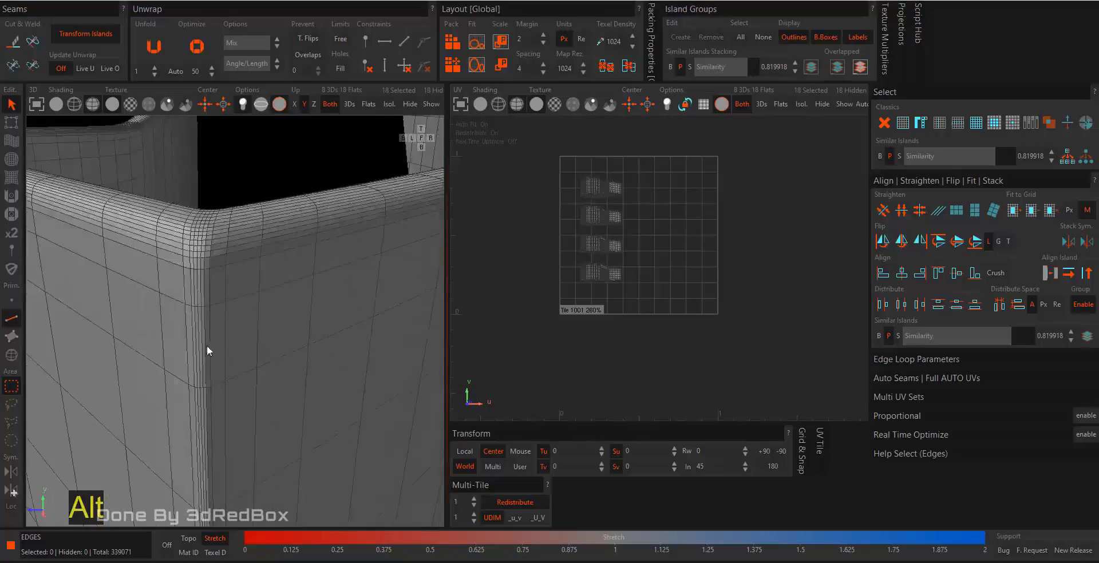
{"action": "left_click_drag", "start_coordinate": [208, 345], "coordinate": [276, 317], "text": "alt"}
{"action": "double_click", "coordinate": [223, 393]}
{"action": "double_click", "coordinate": [215, 379], "text": "ctrl"}
{"action": "double_click", "coordinate": [277, 317], "text": "ctrl"}
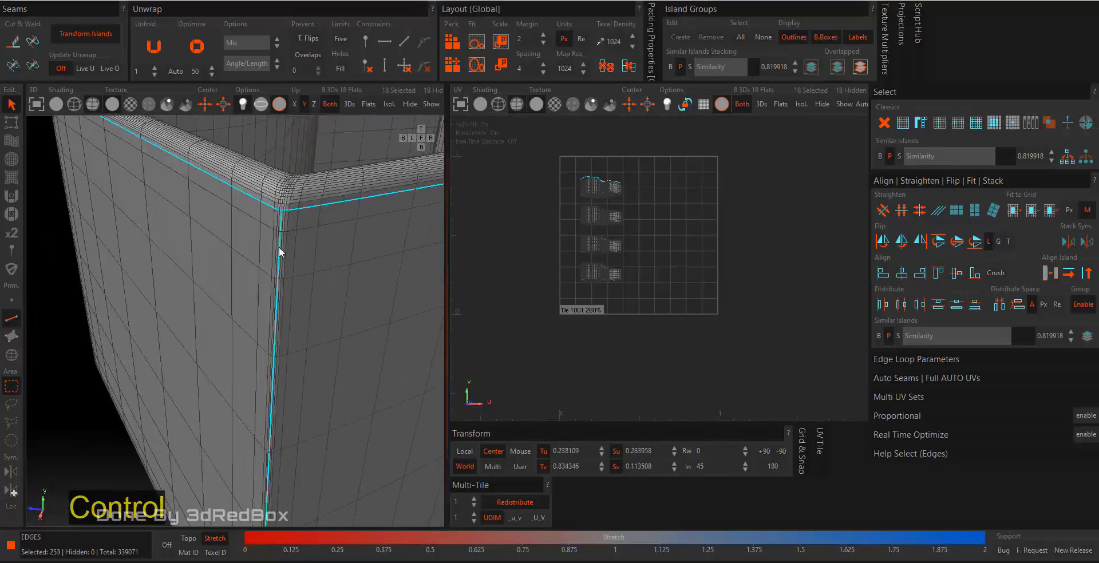
Undo the last edge selection, add the loop along the top pouch's lower border and deselect the doubled vertical corner edges
{"action": "left_click_drag", "start_coordinate": [280, 252], "coordinate": [273, 278], "text": "alt"}
{"action": "scroll", "coordinate": [273, 428], "scroll_direction": "up", "scroll_amount": 3}
{"action": "key", "text": "ctrl+z"}
{"action": "double_click", "coordinate": [297, 342], "text": "ctrl"}
{"action": "scroll", "coordinate": [246, 314], "scroll_direction": "down", "scroll_amount": 5}
{"action": "scroll", "coordinate": [254, 343], "scroll_direction": "up", "scroll_amount": 5}
{"action": "scroll", "coordinate": [261, 240], "scroll_direction": "up", "scroll_amount": 3}
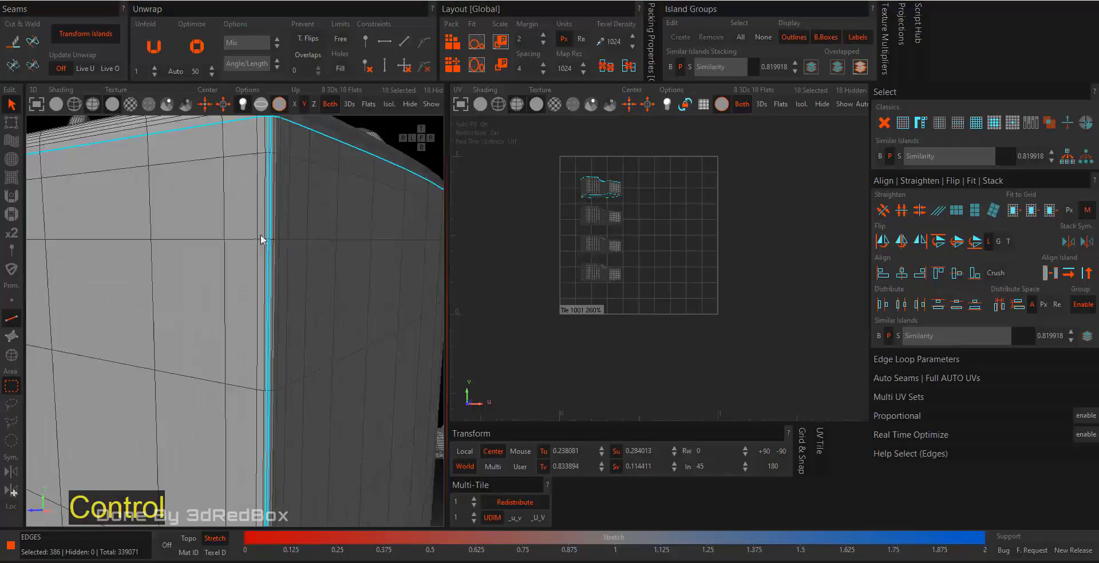
{"action": "double_click", "coordinate": [267, 253], "text": "ctrl+shift"}
{"action": "double_click", "coordinate": [270, 253], "text": "ctrl+shift"}
Add the single vertical corner edge and the matching inner corner edge of the top pouch to the seam selection
{"action": "scroll", "coordinate": [270, 256], "scroll_direction": "down", "scroll_amount": 5, "text": "ctrl+shift"}
{"action": "left_click_drag", "start_coordinate": [270, 257], "coordinate": [263, 280], "text": "ctrl+alt+shift"}
{"action": "scroll", "coordinate": [263, 280], "scroll_direction": "up", "scroll_amount": 3, "text": "ctrl+alt+shift"}
{"action": "scroll", "coordinate": [261, 286], "scroll_direction": "up", "scroll_amount": 3, "text": "ctrl+alt+shift"}
{"action": "double_click", "coordinate": [256, 324], "text": "ctrl"}
{"action": "scroll", "coordinate": [256, 324], "scroll_direction": "down", "scroll_amount": 6, "text": "ctrl"}
{"action": "left_click_drag", "start_coordinate": [255, 325], "coordinate": [202, 251], "text": "ctrl+alt"}
{"action": "scroll", "coordinate": [201, 251], "scroll_direction": "up", "scroll_amount": 3, "text": "ctrl+alt"}
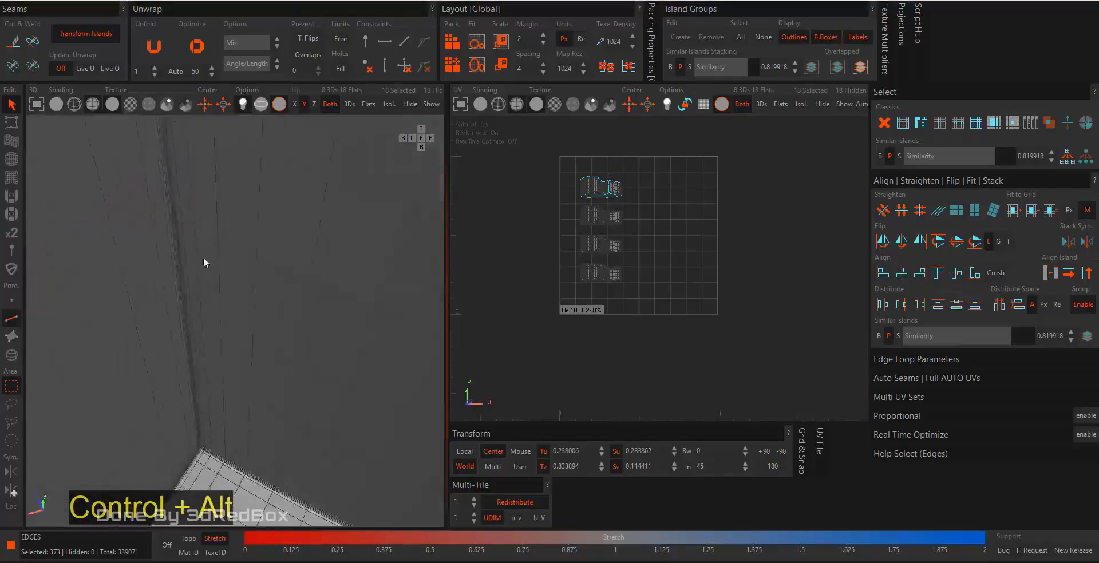
{"action": "scroll", "coordinate": [225, 260], "scroll_direction": "up", "scroll_amount": 4, "text": "ctrl+alt"}
{"action": "scroll", "coordinate": [225, 260], "scroll_direction": "up", "scroll_amount": 3, "text": "ctrl+alt"}
{"action": "double_click", "coordinate": [219, 273], "text": "ctrl"}
{"action": "scroll", "coordinate": [218, 273], "scroll_direction": "down", "scroll_amount": 5, "text": "ctrl"}
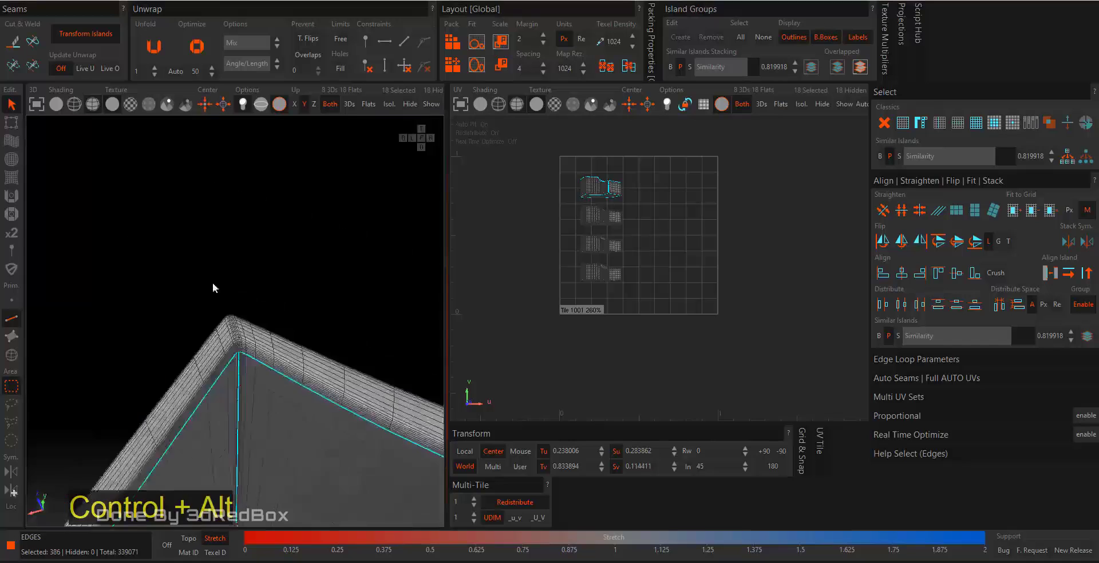
Extend the seam selection from the pouch's inner corner down to the floor and along the adjoining floor edge
{"action": "scroll", "coordinate": [177, 362], "scroll_direction": "up", "scroll_amount": 4, "text": "ctrl+alt"}
{"action": "scroll", "coordinate": [157, 294], "scroll_direction": "up", "scroll_amount": 3, "text": "ctrl+alt"}
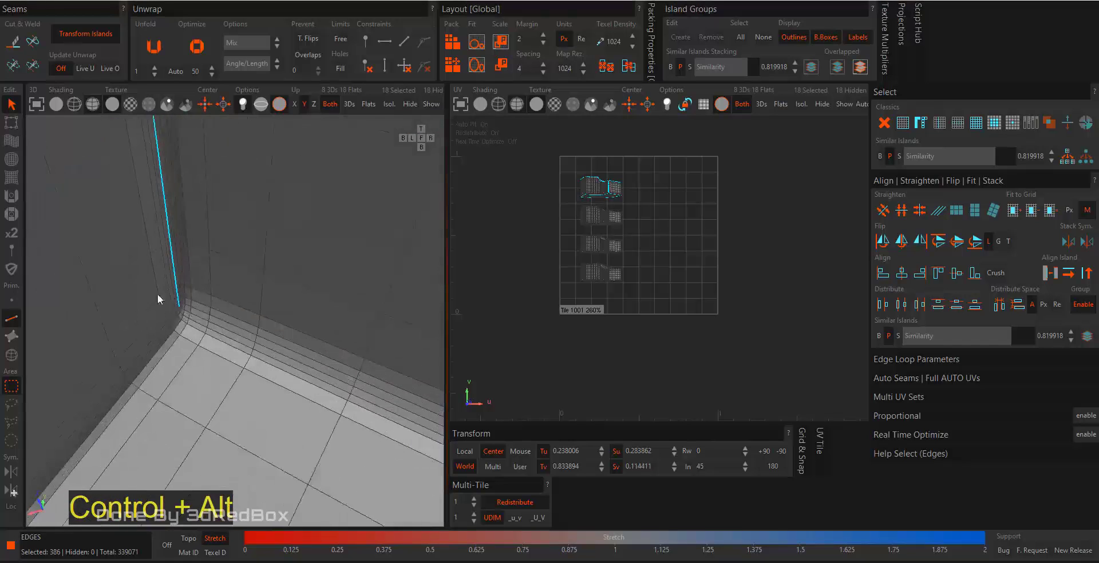
{"action": "double_click", "coordinate": [180, 331], "text": "ctrl"}
{"action": "double_click", "coordinate": [201, 323], "text": "ctrl"}
{"action": "scroll", "coordinate": [219, 197], "scroll_direction": "down", "scroll_amount": 8, "text": "ctrl+alt"}
{"action": "left_click_drag", "start_coordinate": [373, 353], "coordinate": [332, 408], "text": "ctrl+alt"}
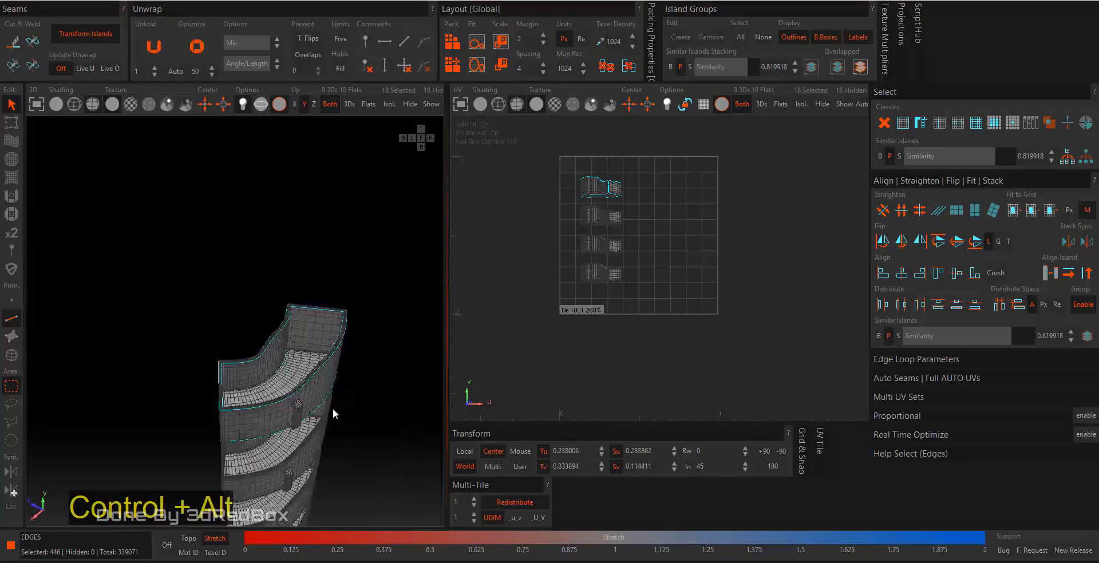
Add the remaining edge loops around the pouch's inner floor to the selection and cut the whole selection as seams
{"action": "scroll", "coordinate": [279, 375], "scroll_direction": "up", "scroll_amount": 4, "text": "ctrl+alt"}
{"action": "scroll", "coordinate": [279, 375], "scroll_direction": "up", "scroll_amount": 3, "text": "ctrl+alt"}
{"action": "left_click_drag", "start_coordinate": [146, 441], "coordinate": [397, 415], "text": "ctrl+alt"}
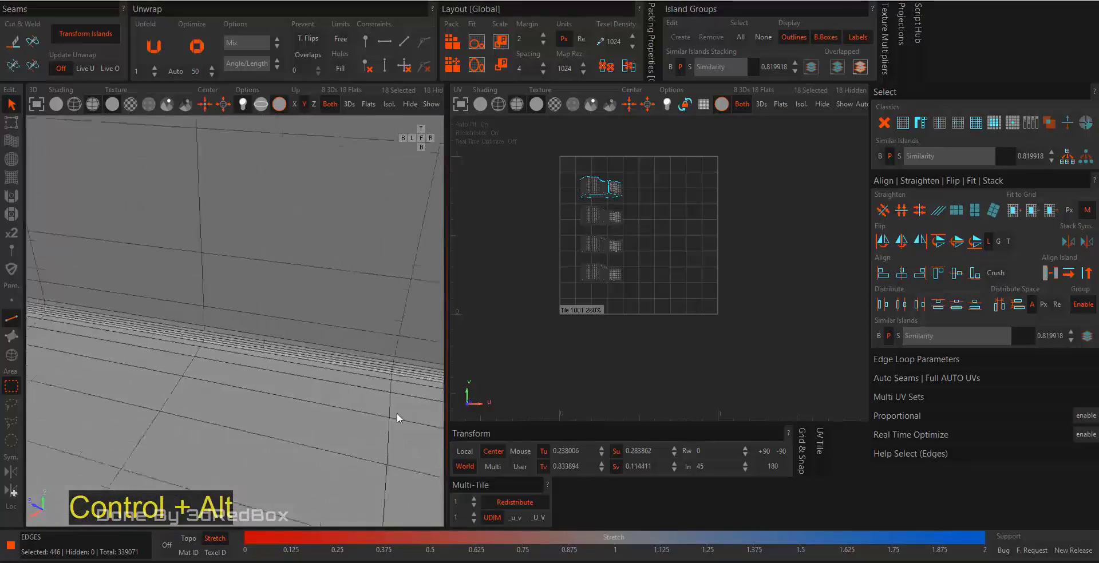
{"action": "scroll", "coordinate": [186, 335], "scroll_direction": "down", "scroll_amount": 2, "text": "ctrl+alt"}
{"action": "left_click_drag", "start_coordinate": [187, 335], "coordinate": [469, 418], "text": "ctrl+alt"}
{"action": "double_click", "coordinate": [194, 403], "text": "ctrl"}
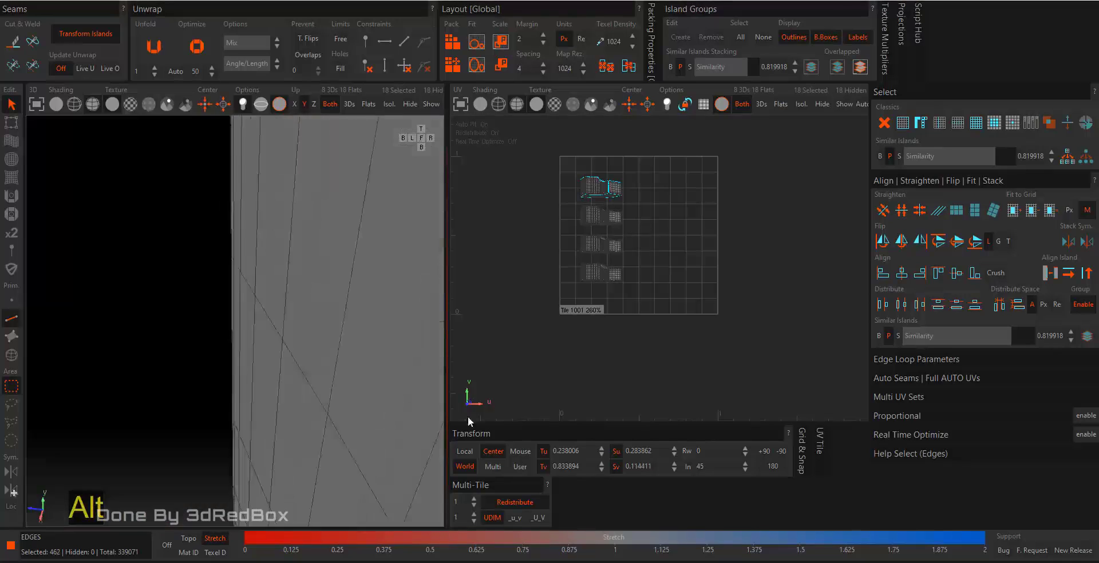
{"action": "scroll", "coordinate": [204, 400], "scroll_direction": "down", "scroll_amount": 3, "text": "alt"}
{"action": "left_click_drag", "start_coordinate": [202, 394], "coordinate": [273, 401], "text": "alt"}
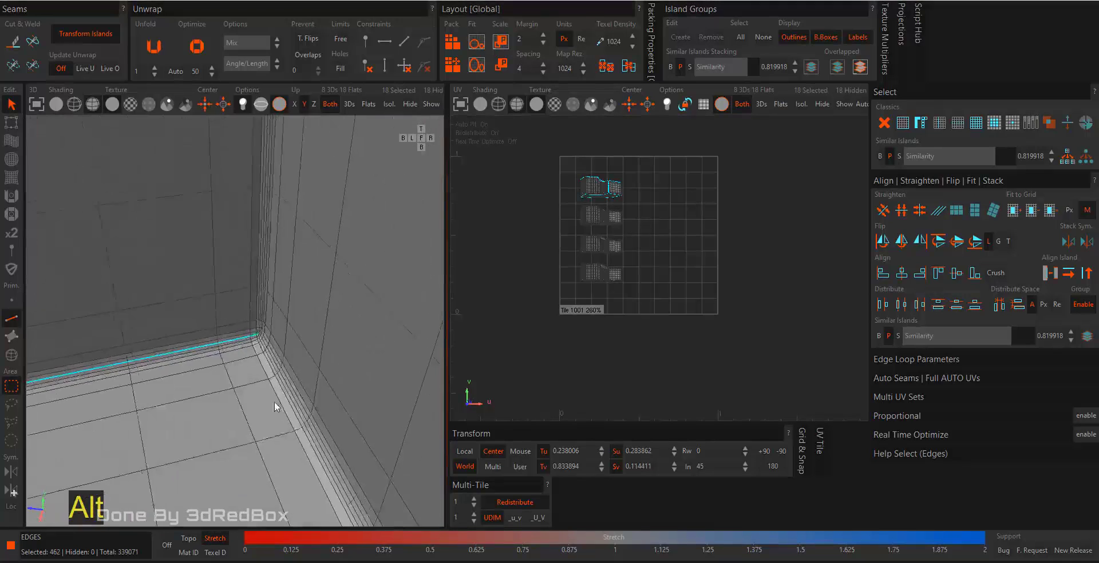
{"action": "double_click", "coordinate": [250, 328], "text": "ctrl"}
{"action": "left_click_drag", "start_coordinate": [250, 329], "coordinate": [64, 339], "text": "alt"}
{"action": "right_click_drag", "start_coordinate": [64, 339], "coordinate": [208, 332], "text": "alt"}
{"action": "left_click_drag", "start_coordinate": [208, 332], "coordinate": [459, 393], "text": "alt"}
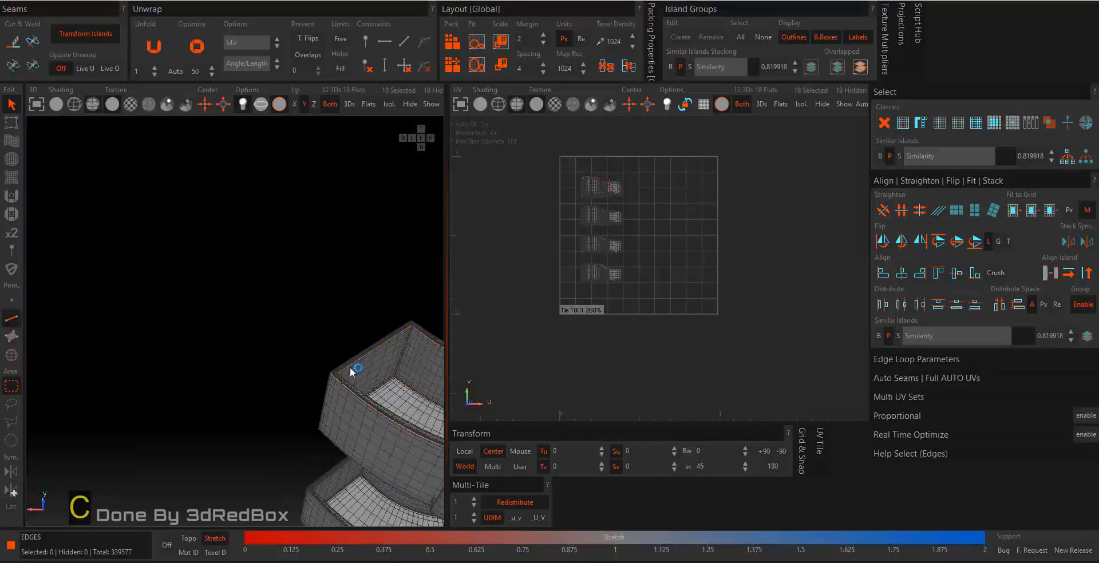
Undo the single-pouch cut, copy the seam selection to the matching pouches by topology and cut all four
{"action": "key", "text": "ctrl+z"}
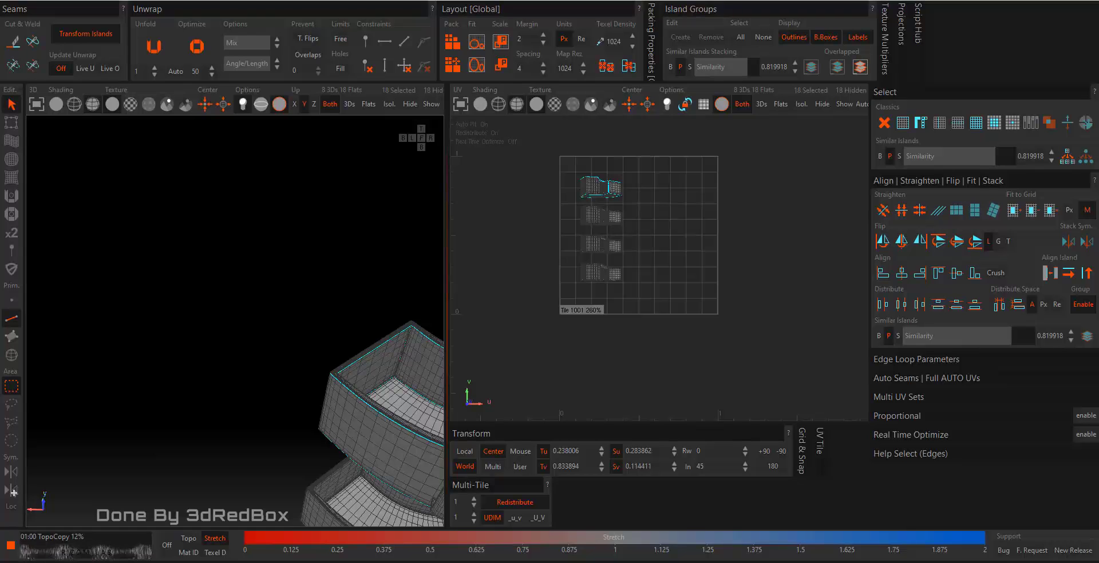
{"action": "middle_click_drag", "start_coordinate": [253, 514], "coordinate": [227, 285], "text": "alt"}
{"action": "right_click_drag", "start_coordinate": [226, 285], "coordinate": [269, 404], "text": "alt"}
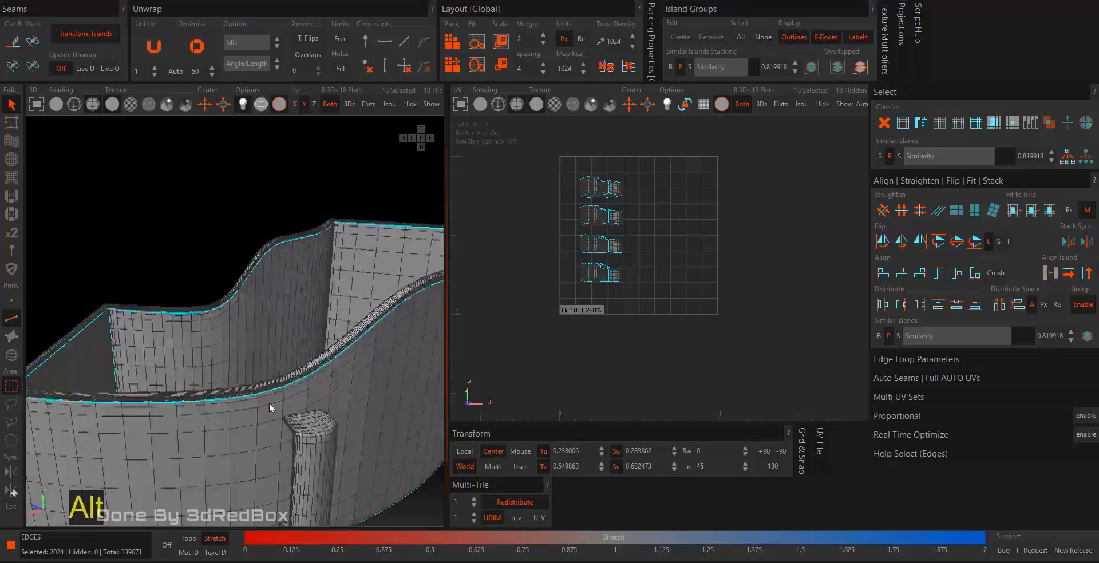
{"action": "left_click_drag", "start_coordinate": [269, 403], "coordinate": [232, 393], "text": "alt"}
{"action": "key", "text": "c"}
{"action": "scroll", "coordinate": [229, 395], "scroll_direction": "down", "scroll_amount": 10}
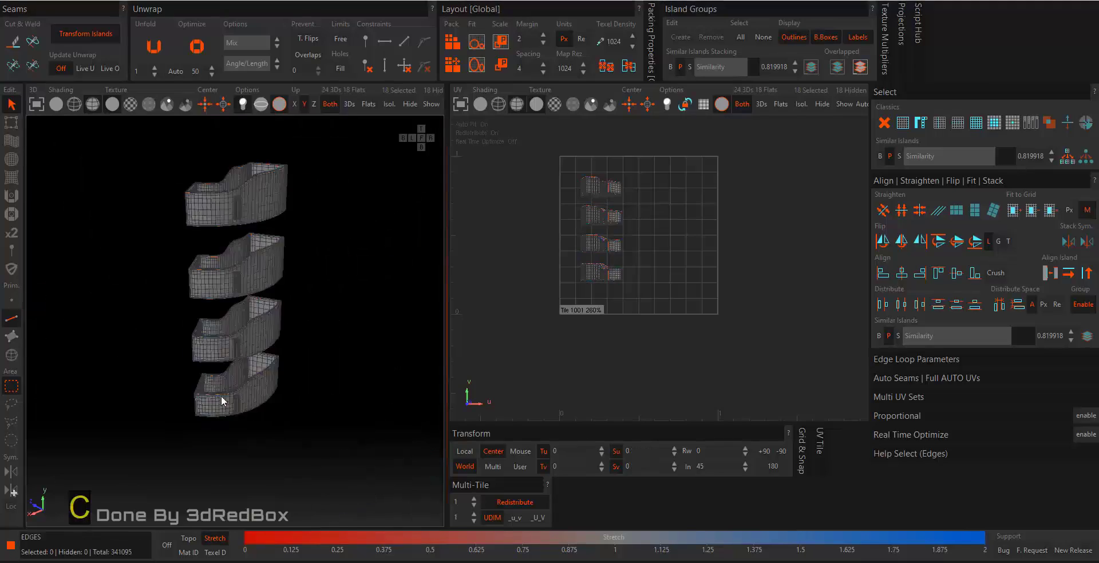
Select the 20 pouch islands without the closed tabs, unfold them and pack them into the UV tile
{"action": "key", "text": "F4"}
{"action": "left_click_drag", "start_coordinate": [109, 121], "coordinate": [338, 458]}
{"action": "left_click_drag", "start_coordinate": [246, 195], "coordinate": [189, 253], "text": "alt"}
{"action": "left_click", "coordinate": [1087, 123]}
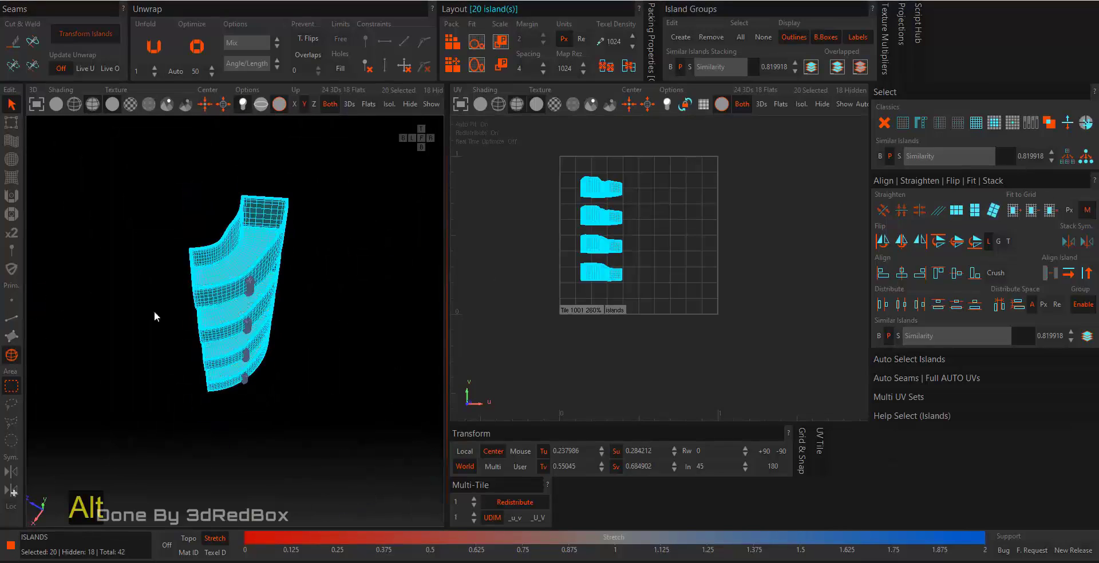
{"action": "left_click_drag", "start_coordinate": [153, 311], "coordinate": [168, 196], "text": "alt"}
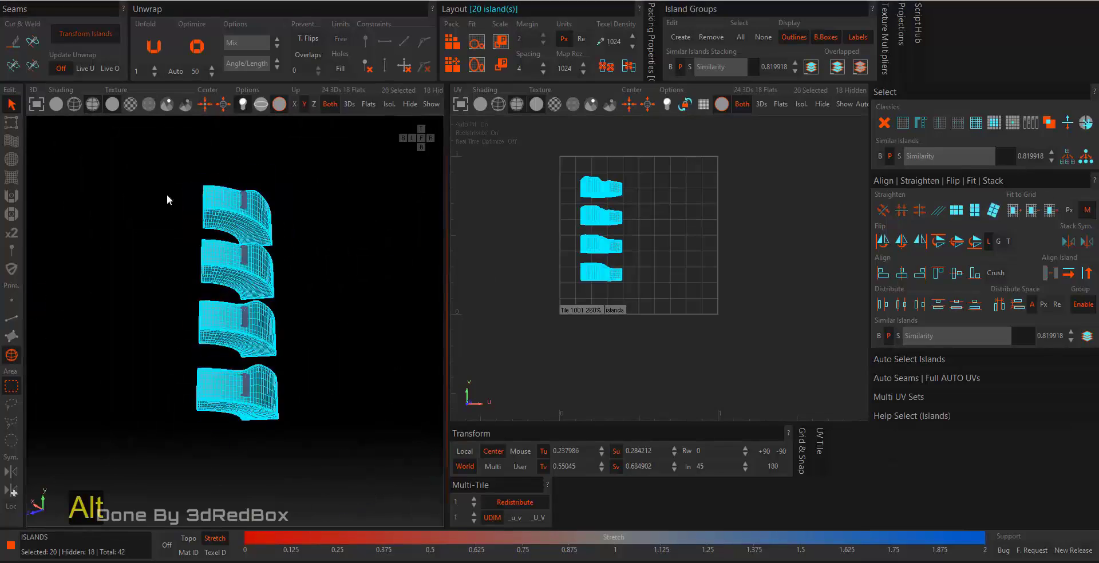
{"action": "left_click", "coordinate": [458, 42]}
{"action": "left_click", "coordinate": [842, 289]}
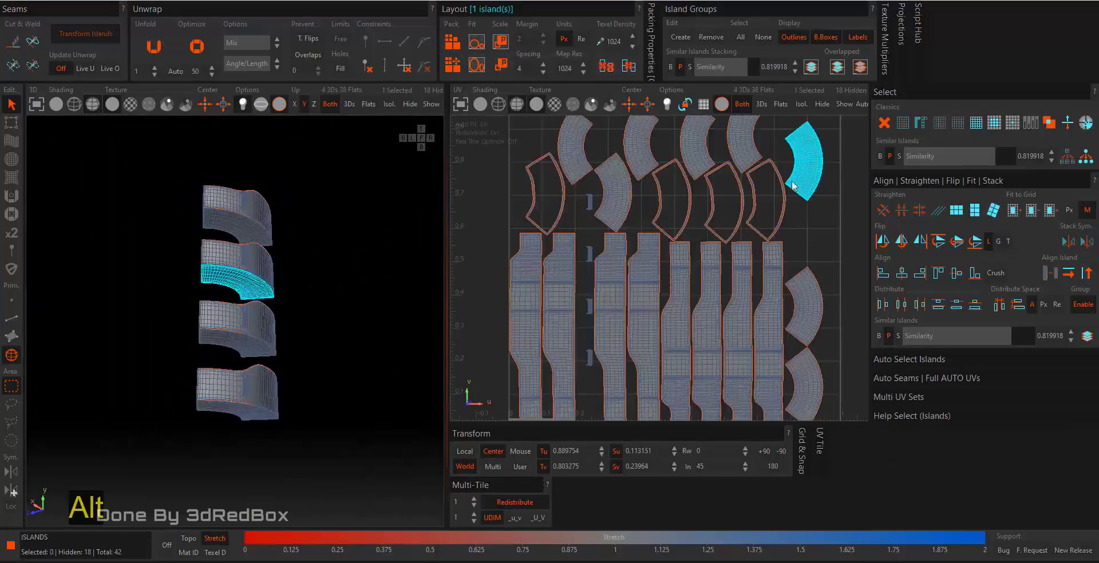
Cut a seam along the edge loop around one pouch's closed tab and copy it by topology to the matching tabs
{"action": "left_click_drag", "start_coordinate": [252, 275], "coordinate": [218, 331], "text": "alt"}
{"action": "scroll", "coordinate": [218, 331], "scroll_direction": "up", "scroll_amount": 5}
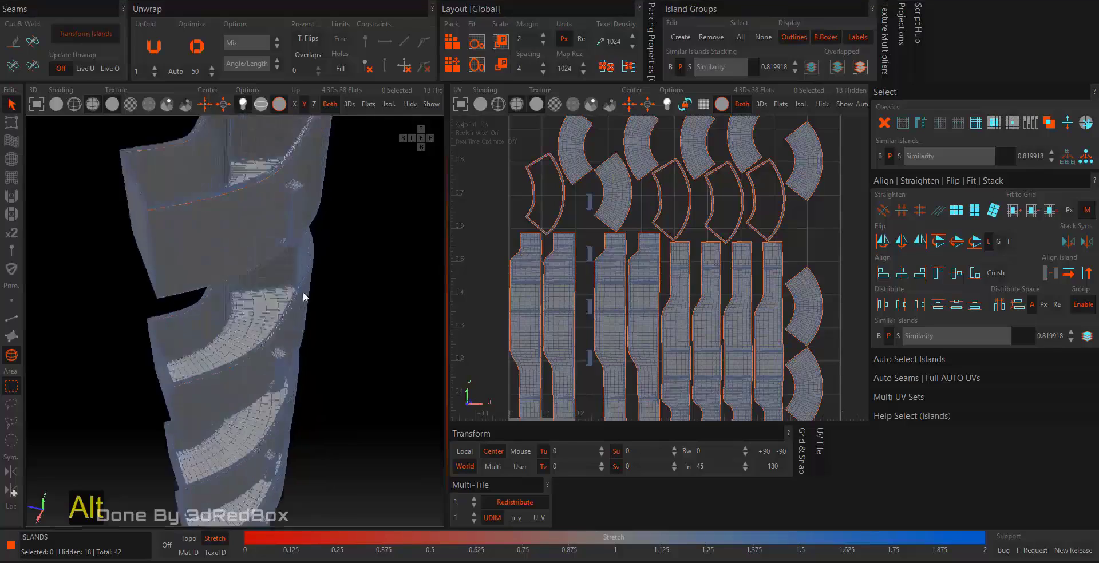
{"action": "scroll", "coordinate": [304, 292], "scroll_direction": "up", "scroll_amount": 6}
{"action": "left_click", "coordinate": [283, 213]}
{"action": "left_click_drag", "start_coordinate": [282, 214], "coordinate": [292, 216], "text": "alt"}
{"action": "key", "text": "F2"}
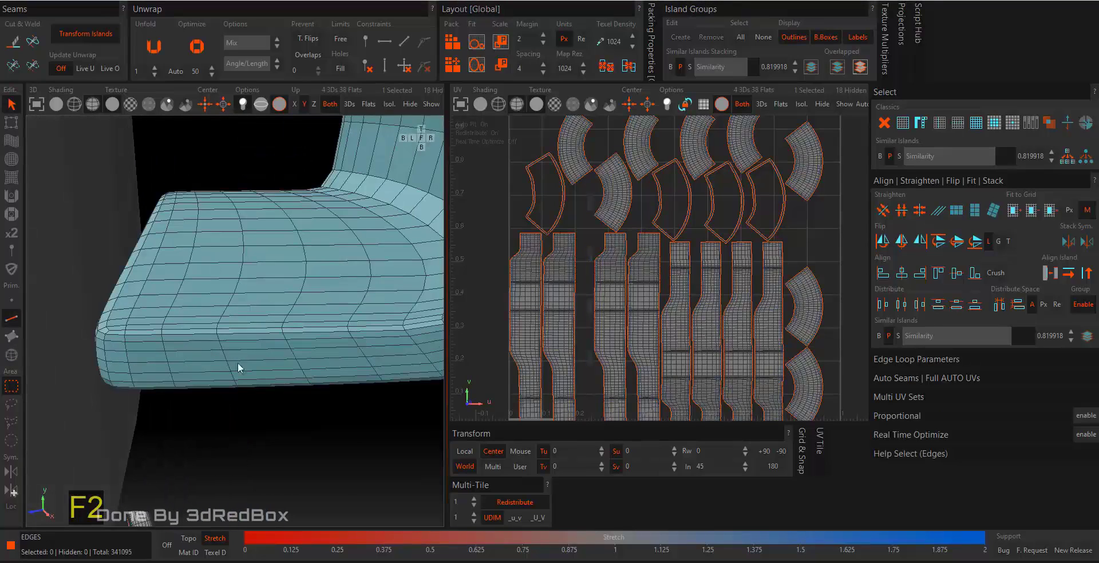
{"action": "left_click", "coordinate": [249, 363]}
{"action": "left_click_drag", "start_coordinate": [250, 362], "coordinate": [326, 346], "text": "alt"}
{"action": "scroll", "coordinate": [341, 338], "scroll_direction": "down", "scroll_amount": 5}
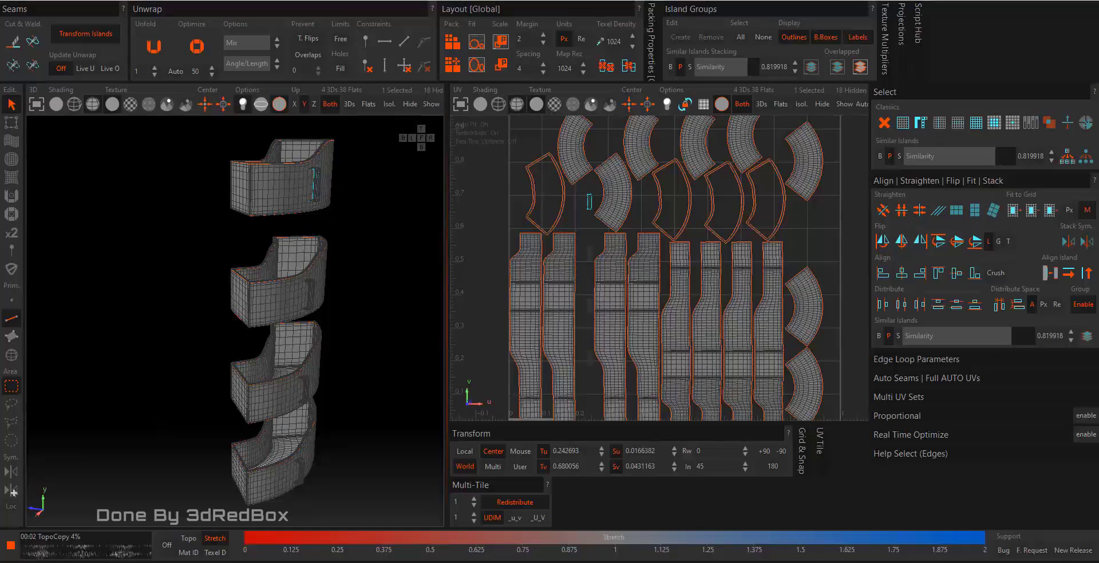
Unfold the newly cut tab islands and pack all 28 pouch islands into the UV tile
{"action": "key", "text": "F4"}
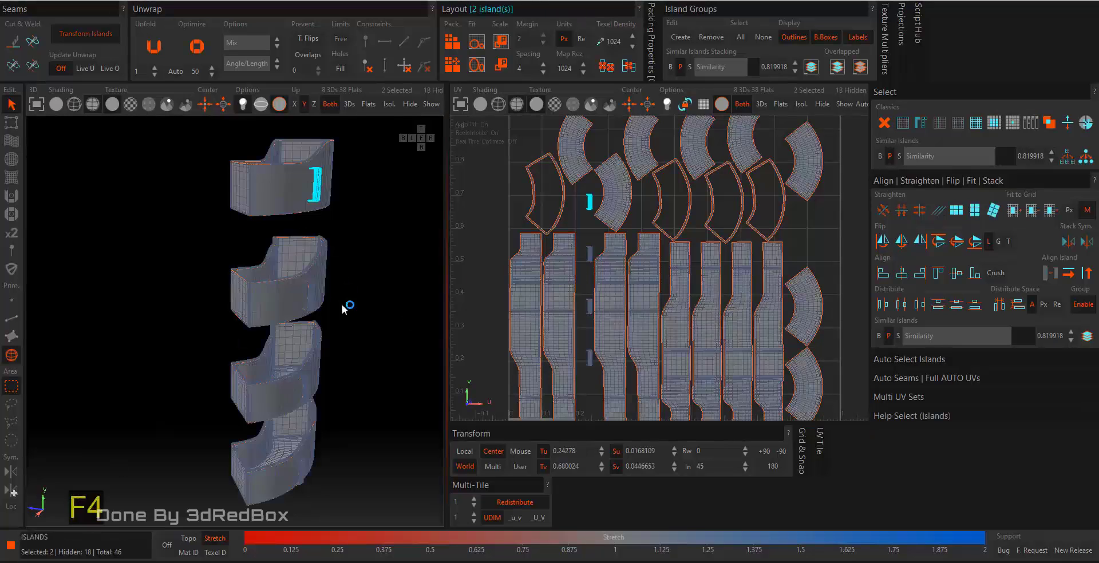
{"action": "key", "text": "ctrl+a"}
{"action": "left_click", "coordinate": [453, 48]}
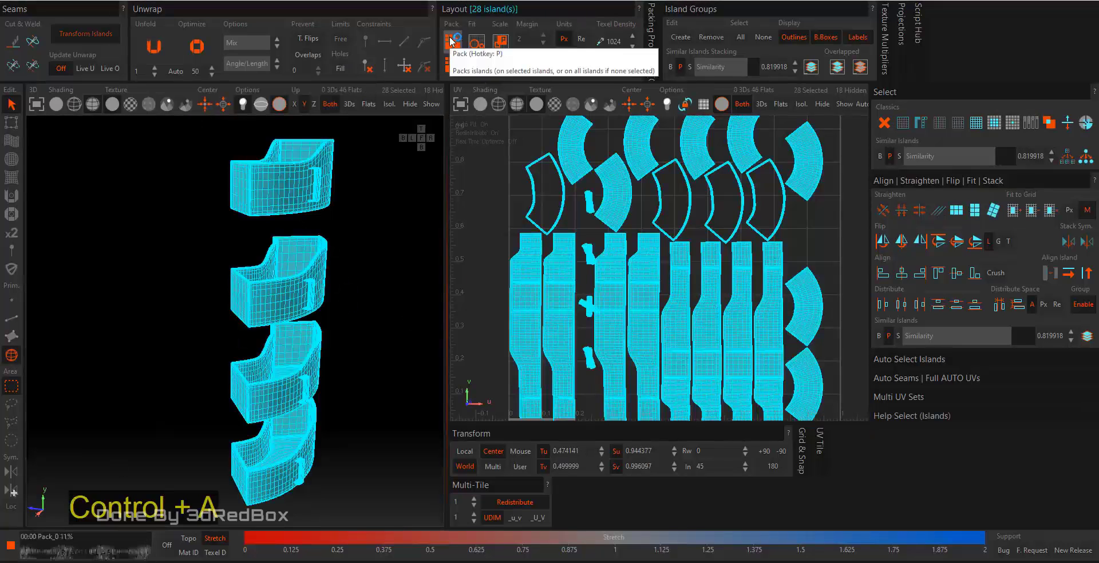
{"action": "left_click", "coordinate": [849, 371]}
{"action": "middle_click_drag", "start_coordinate": [849, 371], "coordinate": [780, 400], "text": "alt"}
{"action": "scroll", "coordinate": [779, 400], "scroll_direction": "up", "scroll_amount": 5}
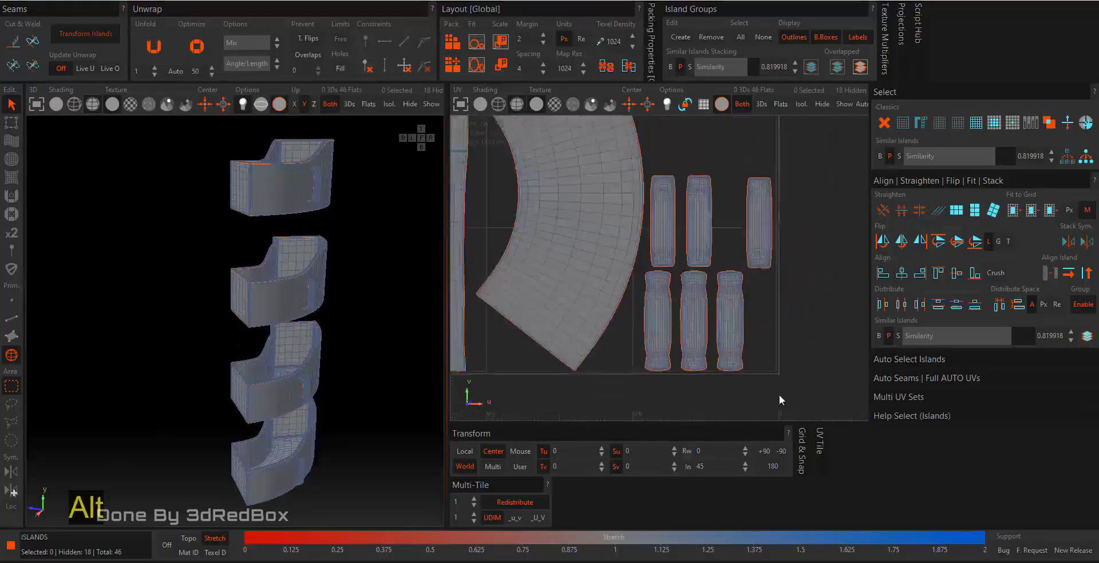
Show all hidden parts, select all 46 islands and pack them together into the UV tile
{"action": "left_click", "coordinate": [431, 104]}
{"action": "scroll", "coordinate": [645, 290], "scroll_direction": "down", "scroll_amount": 3}
{"action": "scroll", "coordinate": [717, 314], "scroll_direction": "up", "scroll_amount": 5}
{"action": "scroll", "coordinate": [717, 314], "scroll_direction": "down", "scroll_amount": 5}
{"action": "key", "text": "ctrl+a"}
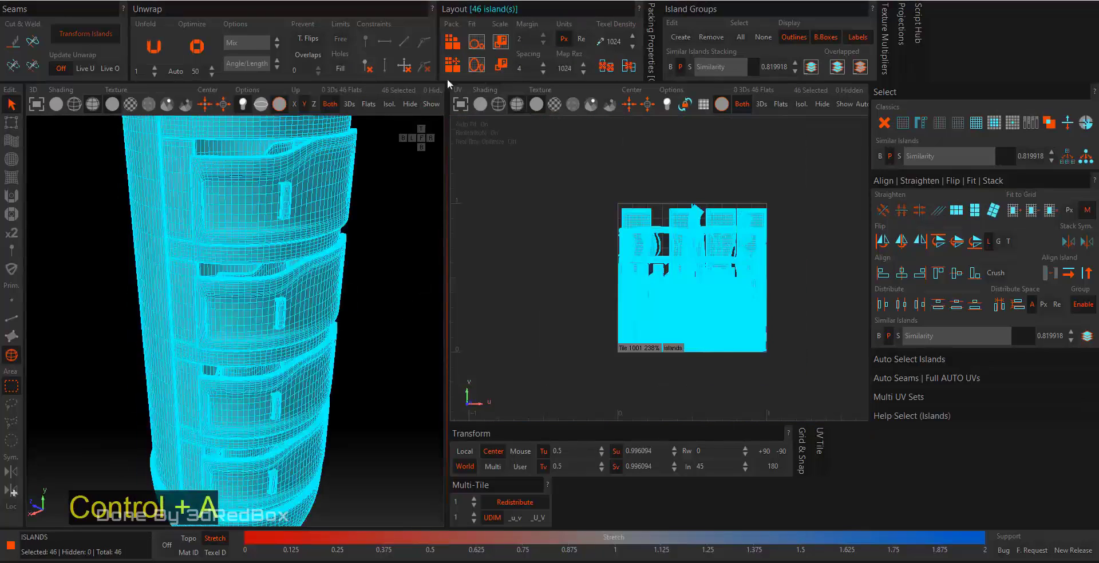
{"action": "left_click", "coordinate": [456, 47]}
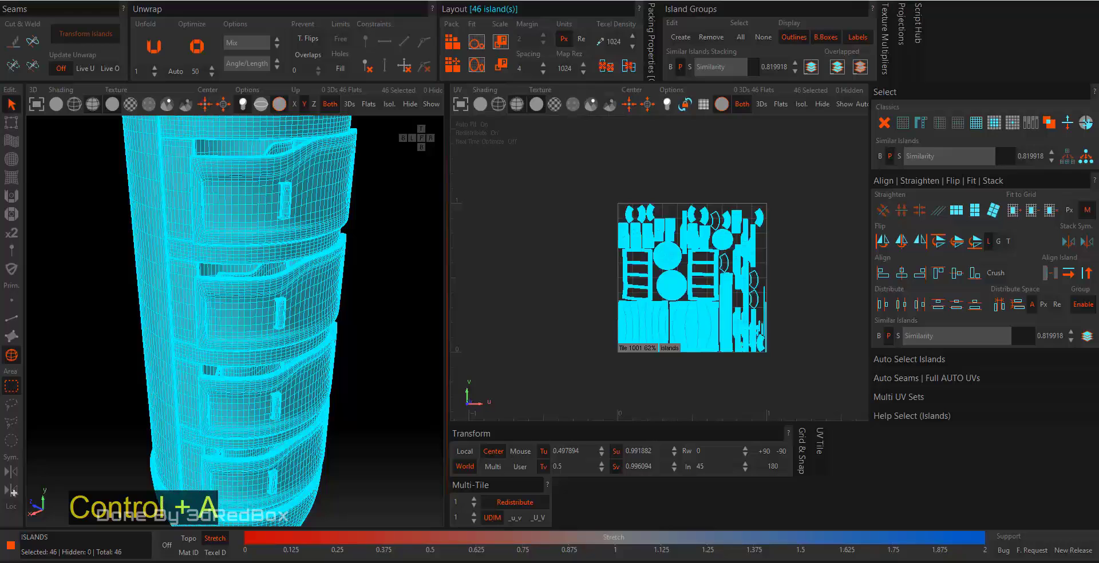
{"action": "left_click", "coordinate": [790, 395]}
{"action": "scroll", "coordinate": [663, 367], "scroll_direction": "up", "scroll_amount": 5}
{"action": "middle_click_drag", "start_coordinate": [663, 367], "coordinate": [647, 321], "text": "alt"}
{"action": "mouse_move", "coordinate": [349, 321]}
{"action": "left_mouse_down", "text": "alt"}
{"action": "mouse_move", "coordinate": [324, 314]}
{"action": "mouse_move", "coordinate": [243, 231]}
{"action": "left_mouse_up", "text": "alt"}
{"action": "scroll", "coordinate": [243, 231], "scroll_direction": "down", "scroll_amount": 5}
{"action": "scroll", "coordinate": [130, 196], "scroll_direction": "up", "scroll_amount": 5}
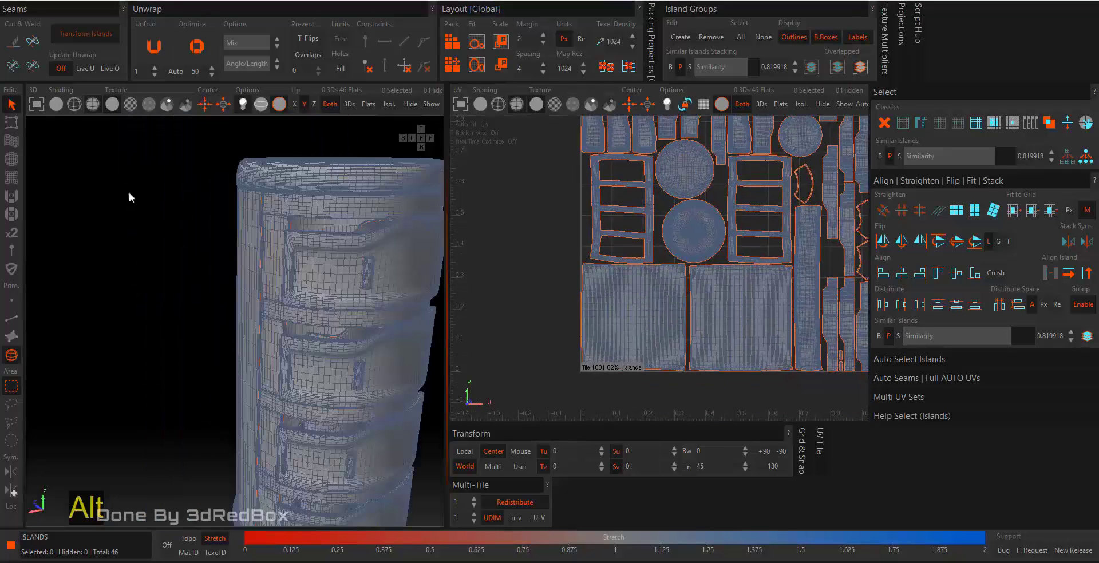
Display the model with plain shading and the checker texture, and set the texture tiling factor to 20
{"action": "left_click", "coordinate": [55, 104]}
{"action": "left_click_drag", "start_coordinate": [421, 315], "coordinate": [235, 254], "text": "alt"}
{"action": "scroll", "coordinate": [235, 254], "scroll_direction": "down", "scroll_amount": 4}
{"action": "mouse_move", "coordinate": [236, 255]}
{"action": "middle_mouse_down", "text": "alt"}
{"action": "mouse_move", "coordinate": [243, 213]}
{"action": "mouse_move", "coordinate": [240, 253]}
{"action": "middle_mouse_up", "text": "alt"}
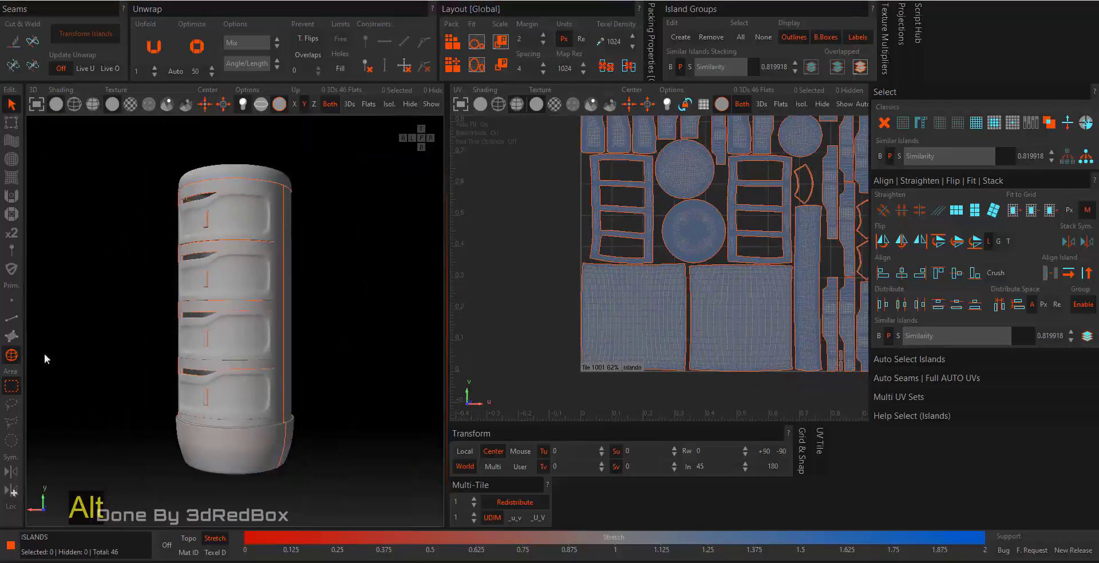
{"action": "left_click", "coordinate": [167, 105]}
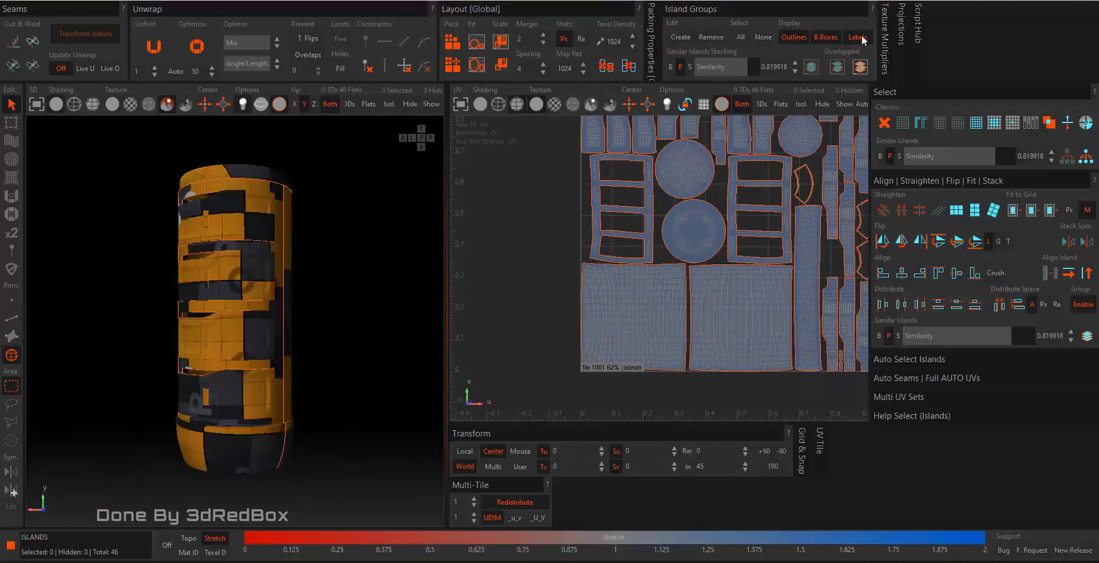
{"action": "left_click", "coordinate": [886, 26]}
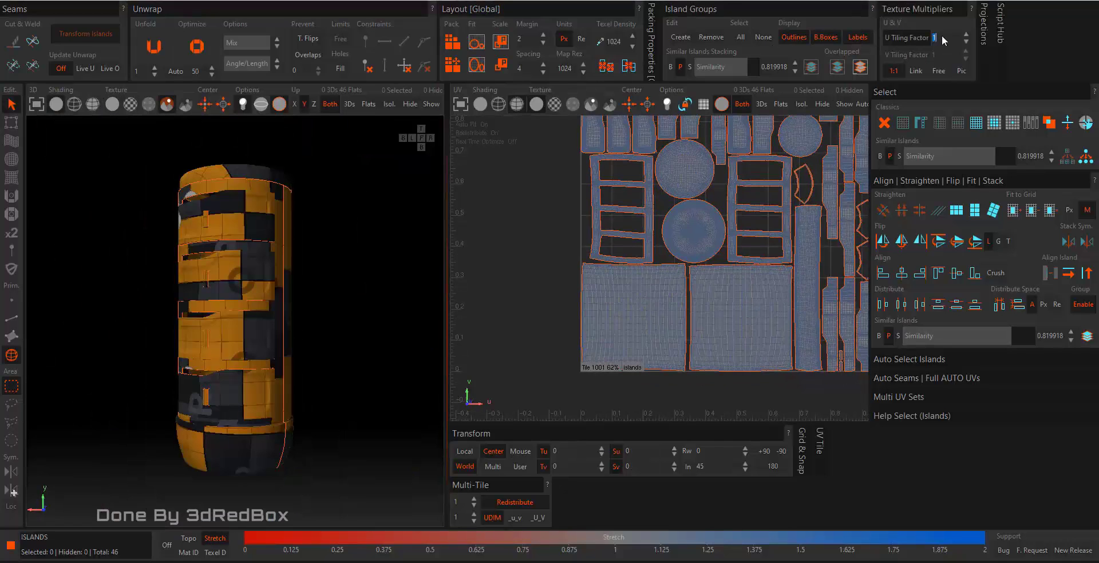
{"action": "type", "text": "20"}
{"action": "key", "text": "Return"}
Examine the checker pattern around the model for stretching and orientation
{"action": "scroll", "coordinate": [269, 295], "scroll_direction": "up", "scroll_amount": 5, "text": "alt"}
{"action": "left_click_drag", "start_coordinate": [270, 295], "coordinate": [297, 195], "text": "alt"}
{"action": "left_click", "coordinate": [245, 105]}
{"action": "left_click", "coordinate": [245, 105]}
{"action": "left_click_drag", "start_coordinate": [228, 309], "coordinate": [235, 298], "text": "alt"}
{"action": "scroll", "coordinate": [274, 323], "scroll_direction": "down", "scroll_amount": 4, "text": "alt"}
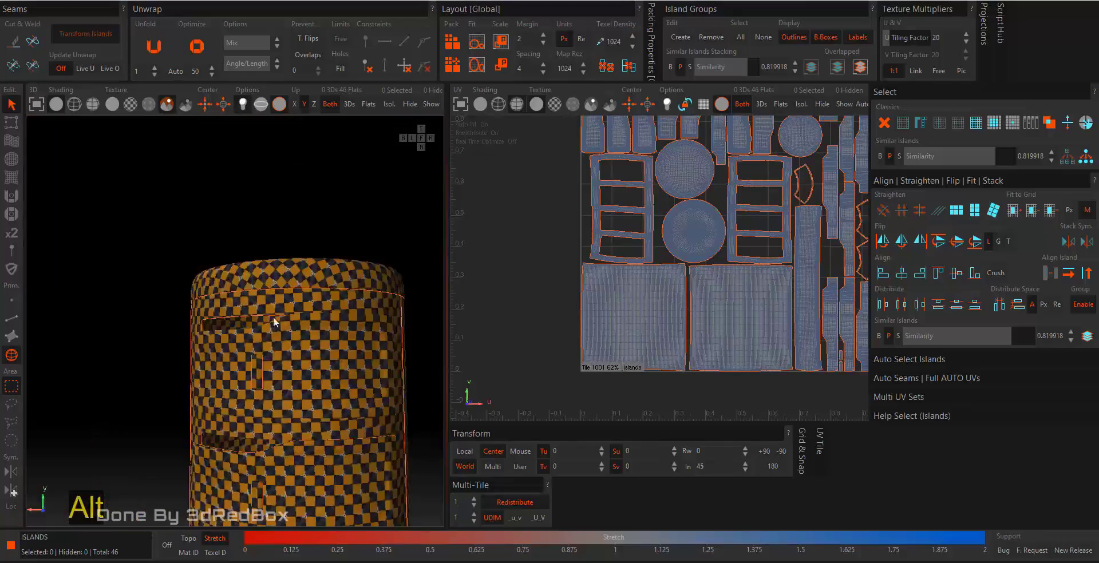
{"action": "middle_click_drag", "start_coordinate": [228, 447], "coordinate": [255, 315], "text": "alt"}
{"action": "key", "text": "F4"}
{"action": "scroll", "coordinate": [332, 248], "scroll_direction": "up", "scroll_amount": 4, "text": "alt"}
{"action": "left_click_drag", "start_coordinate": [332, 249], "coordinate": [189, 289], "text": "alt"}
Select the smooth body panel island at the UV tile's lower-left corner and rotate it 180 degrees
{"action": "left_click", "coordinate": [343, 325]}
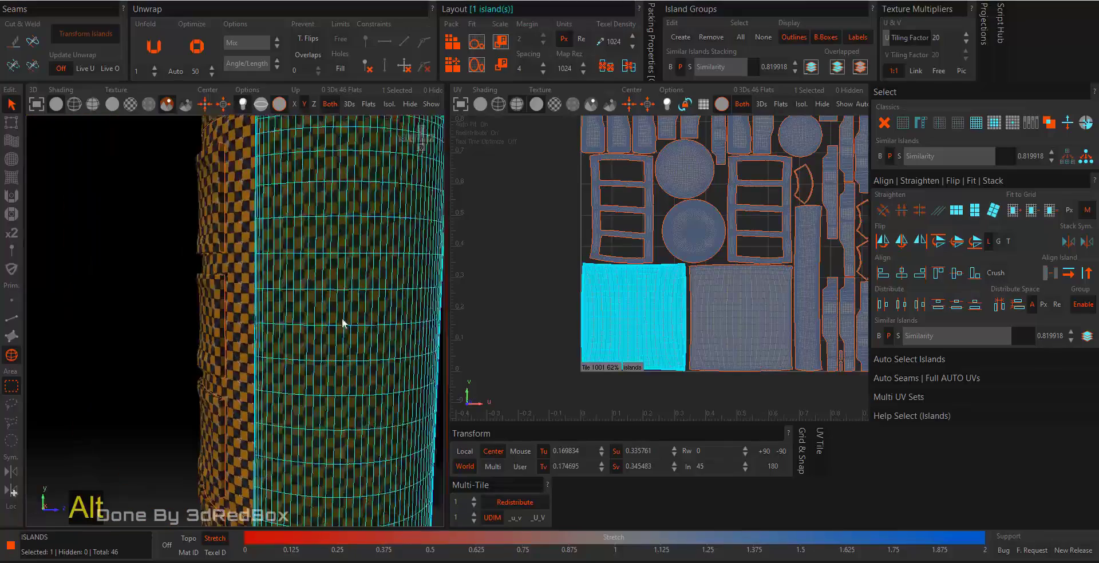
{"action": "left_click_drag", "start_coordinate": [342, 324], "coordinate": [414, 365], "text": "alt"}
{"action": "left_click", "coordinate": [414, 365]}
{"action": "scroll", "coordinate": [253, 344], "scroll_direction": "up", "scroll_amount": 5, "text": "alt"}
{"action": "left_click", "coordinate": [297, 350]}
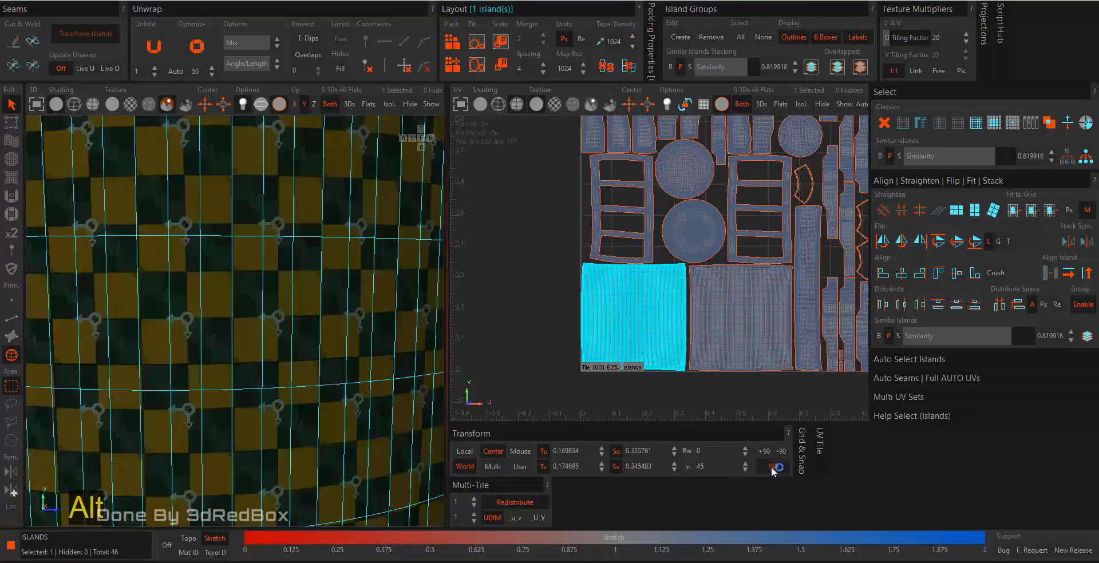
{"action": "left_click", "coordinate": [725, 333]}
{"action": "left_click", "coordinate": [355, 332]}
{"action": "scroll", "coordinate": [354, 336], "scroll_direction": "down", "scroll_amount": 4}
{"action": "scroll", "coordinate": [614, 321], "scroll_direction": "up", "scroll_amount": 4}
Select both side borders of the rotated body panel island and constrain them vertically
{"action": "key", "text": "F2"}
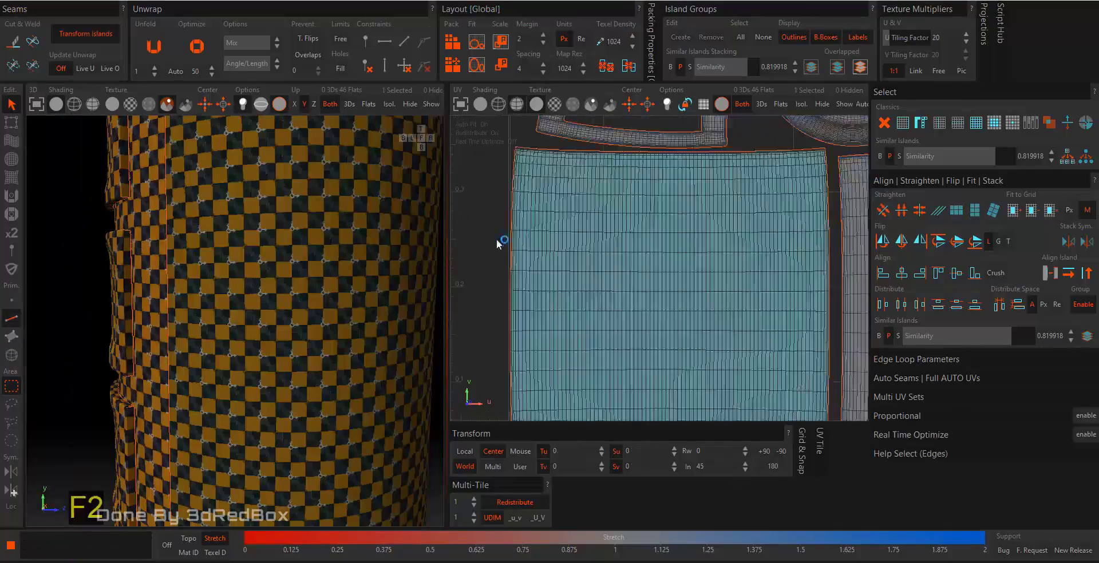
{"action": "scroll", "coordinate": [511, 167], "scroll_direction": "up", "scroll_amount": 4}
{"action": "double_click", "coordinate": [511, 167]}
{"action": "scroll", "coordinate": [512, 172], "scroll_direction": "down", "scroll_amount": 4}
{"action": "middle_click_drag", "start_coordinate": [716, 220], "coordinate": [565, 232], "text": "alt"}
{"action": "scroll", "coordinate": [675, 173], "scroll_direction": "up", "scroll_amount": 4}
{"action": "double_click", "coordinate": [676, 171], "text": "ctrl"}
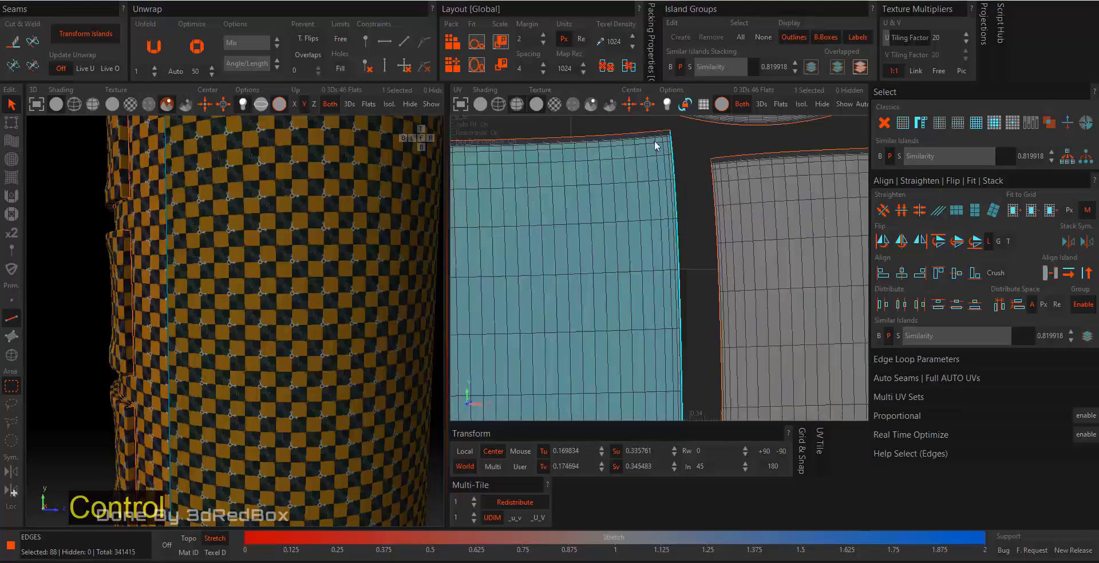
Select the top and bottom borders of the same body panel island and constrain them horizontally
{"action": "scroll", "coordinate": [657, 147], "scroll_direction": "up", "scroll_amount": 5}
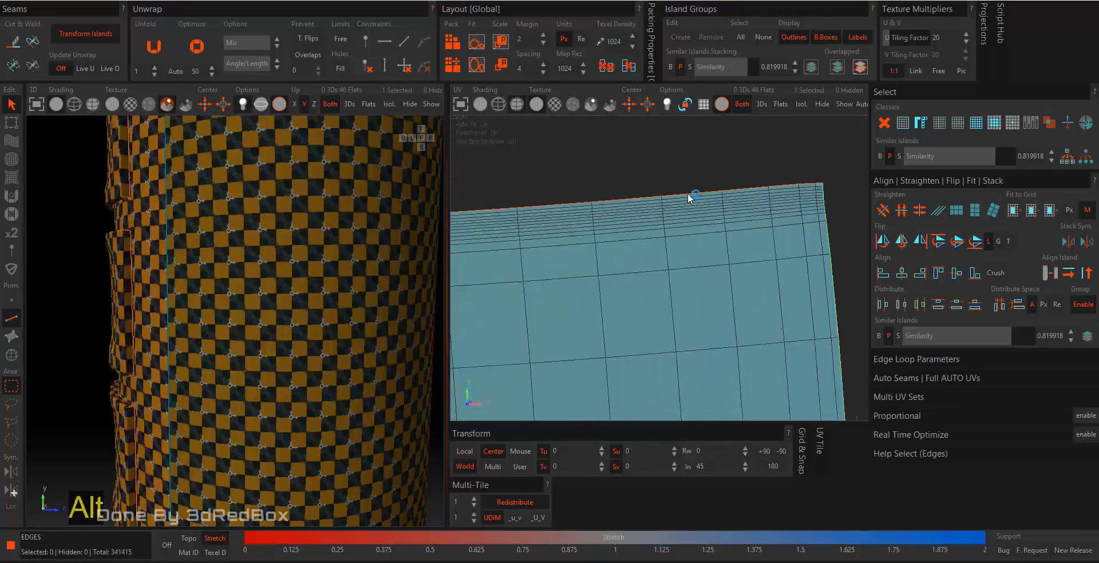
{"action": "double_click", "coordinate": [688, 193]}
{"action": "scroll", "coordinate": [690, 198], "scroll_direction": "down", "scroll_amount": 5}
{"action": "middle_click_drag", "start_coordinate": [709, 330], "coordinate": [714, 229], "text": "alt"}
{"action": "scroll", "coordinate": [714, 315], "scroll_direction": "up", "scroll_amount": 5}
{"action": "double_click", "coordinate": [755, 276], "text": "ctrl"}
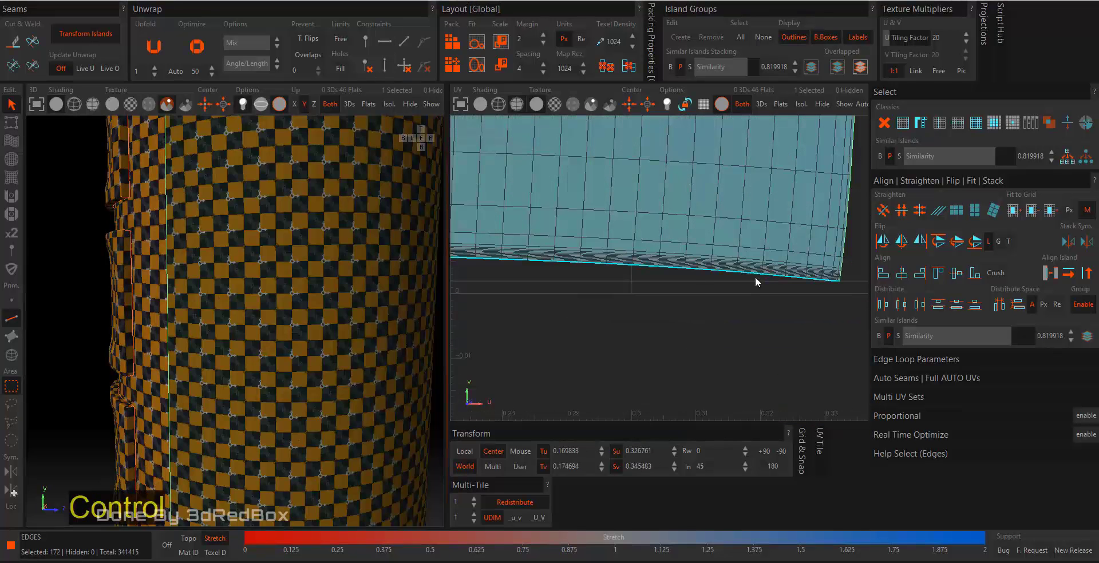
Optimize the constrained body panel island so its borders straighten, and hide it
{"action": "key", "text": "F4"}
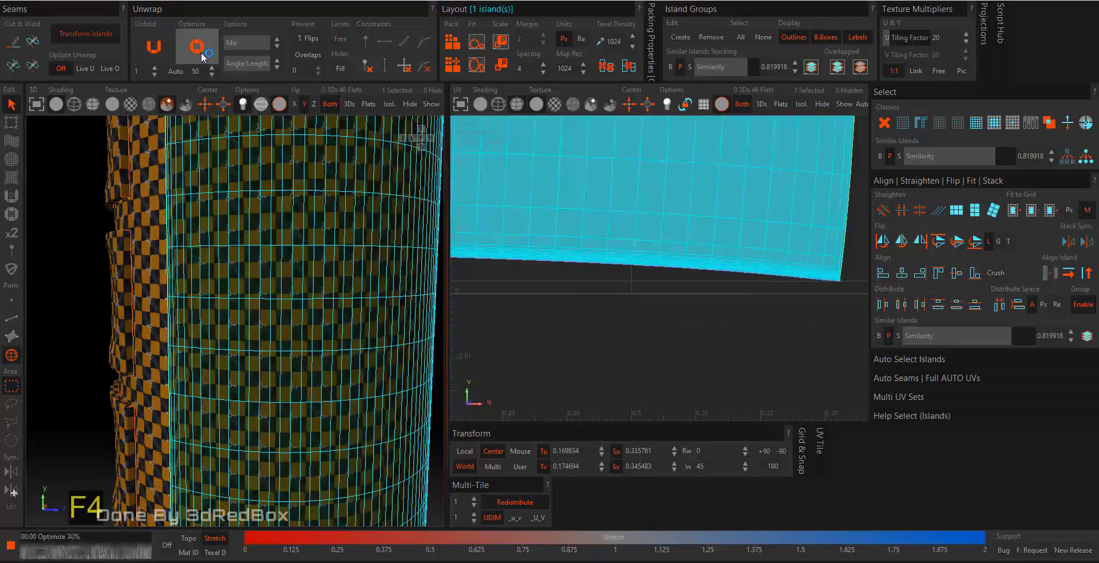
{"action": "left_click", "coordinate": [603, 362]}
{"action": "scroll", "coordinate": [358, 254], "scroll_direction": "down", "scroll_amount": 5}
{"action": "scroll", "coordinate": [607, 240], "scroll_direction": "down", "scroll_amount": 5}
{"action": "middle_click_drag", "start_coordinate": [550, 194], "coordinate": [645, 298], "text": "alt"}
{"action": "left_click", "coordinate": [645, 297]}
{"action": "left_click", "coordinate": [410, 105]}
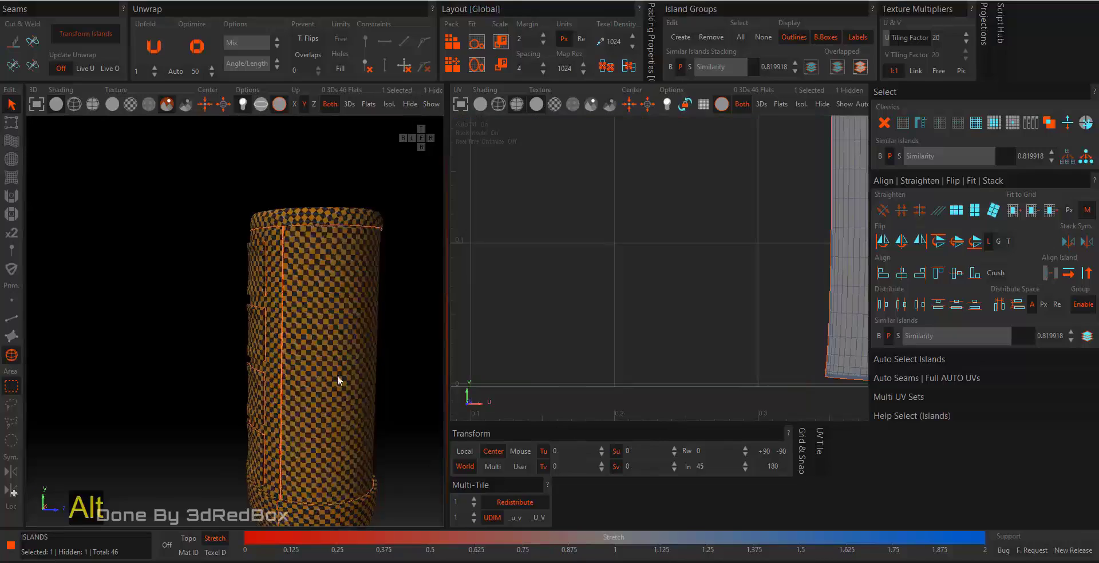
Select the second body panel island's bottom and top borders and constrain them horizontally
{"action": "right_click_drag", "start_coordinate": [338, 376], "coordinate": [425, 297], "text": "alt"}
{"action": "left_click", "coordinate": [425, 298]}
{"action": "middle_click_drag", "start_coordinate": [830, 297], "coordinate": [580, 301], "text": "alt"}
{"action": "key", "text": "F2"}
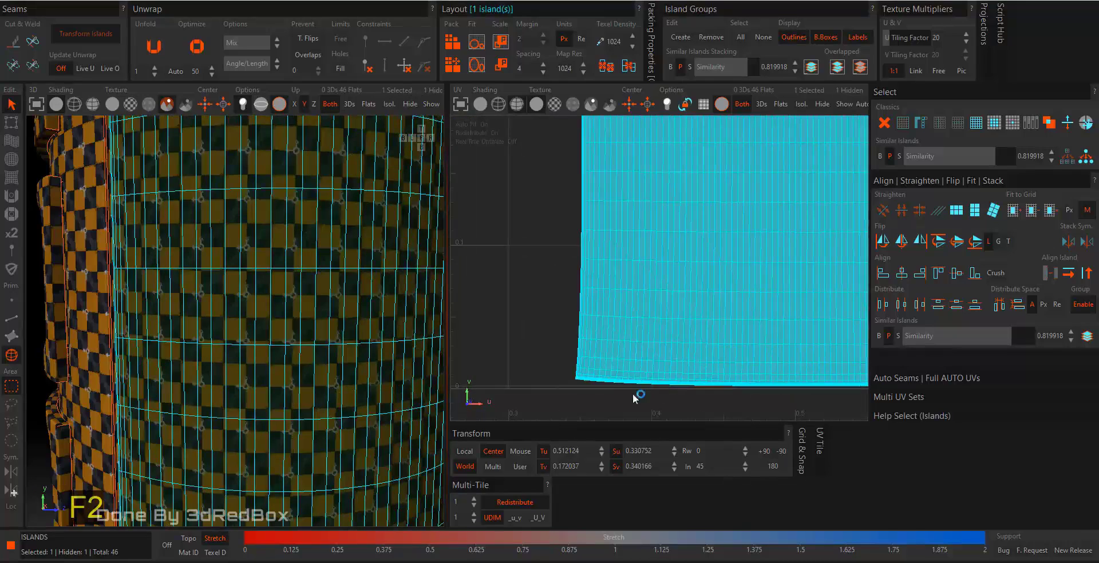
{"action": "scroll", "coordinate": [630, 383], "scroll_direction": "up", "scroll_amount": 5}
{"action": "scroll", "coordinate": [630, 382], "scroll_direction": "down", "scroll_amount": 5}
{"action": "middle_click_drag", "start_coordinate": [631, 230], "coordinate": [661, 291], "text": "alt"}
{"action": "scroll", "coordinate": [680, 344], "scroll_direction": "up", "scroll_amount": 6}
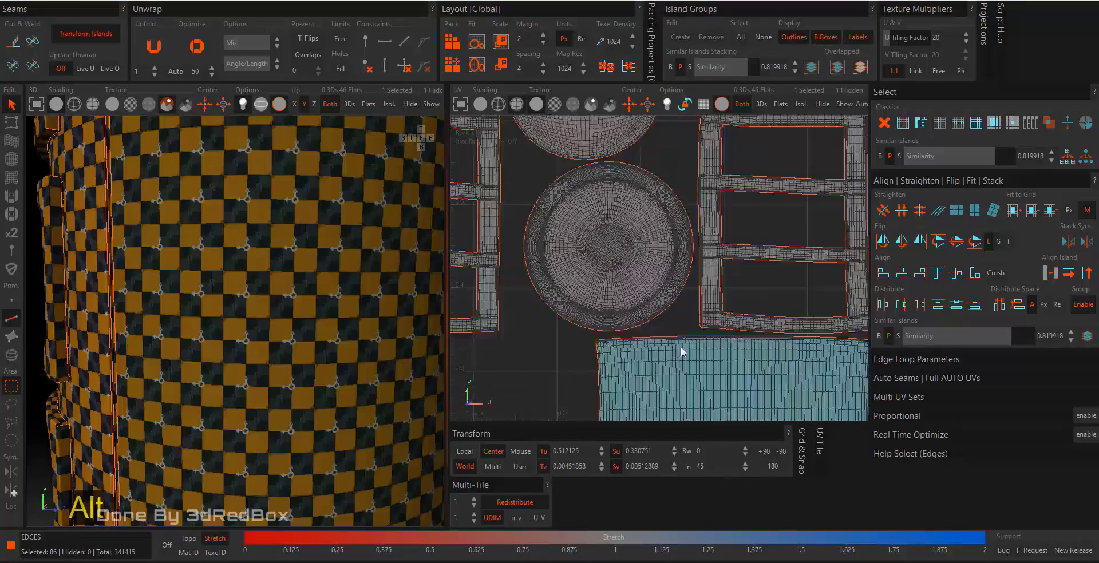
{"action": "double_click", "coordinate": [665, 325], "text": "ctrl"}
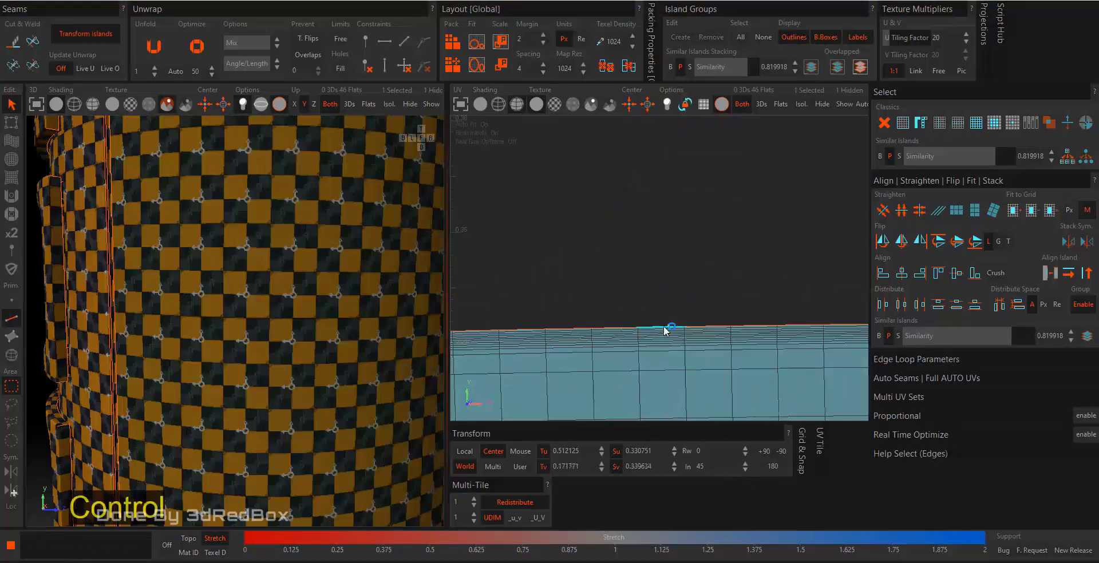
{"action": "left_click", "coordinate": [385, 41]}
Select both side borders of the second body panel island and constrain them vertically
{"action": "scroll", "coordinate": [584, 252], "scroll_direction": "down", "scroll_amount": 5}
{"action": "middle_click_drag", "start_coordinate": [584, 252], "coordinate": [658, 307], "text": "alt"}
{"action": "scroll", "coordinate": [657, 307], "scroll_direction": "down", "scroll_amount": 3}
{"action": "scroll", "coordinate": [582, 198], "scroll_direction": "up", "scroll_amount": 5}
{"action": "middle_click_drag", "start_coordinate": [581, 198], "coordinate": [669, 232], "text": "alt"}
{"action": "double_click", "coordinate": [726, 252]}
{"action": "scroll", "coordinate": [720, 263], "scroll_direction": "down", "scroll_amount": 5}
{"action": "scroll", "coordinate": [669, 233], "scroll_direction": "up", "scroll_amount": 6}
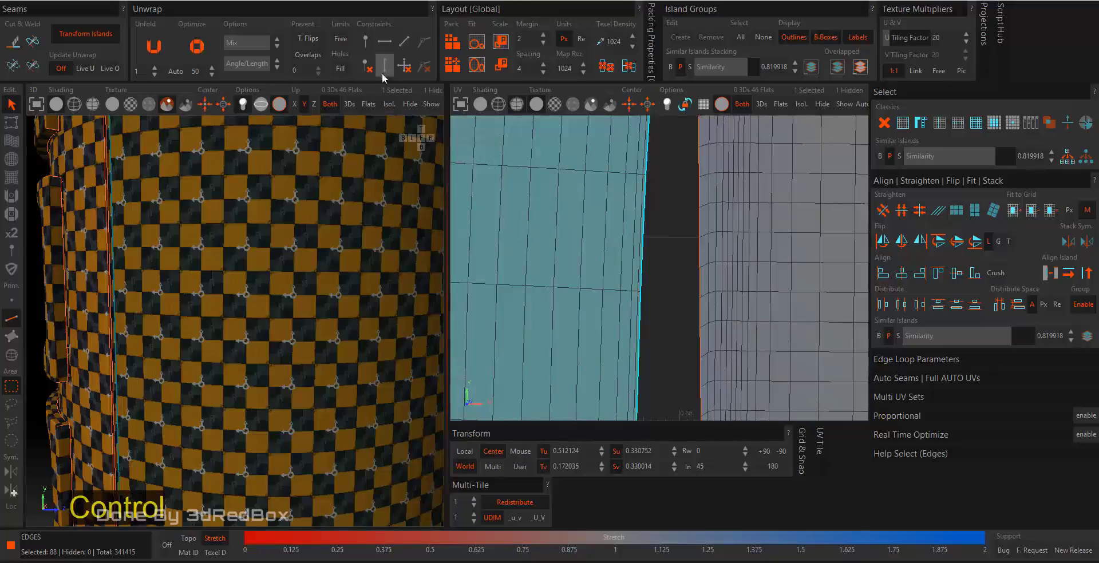
Optimize the second body panel island with its border constraints and hide it
{"action": "key", "text": "F4"}
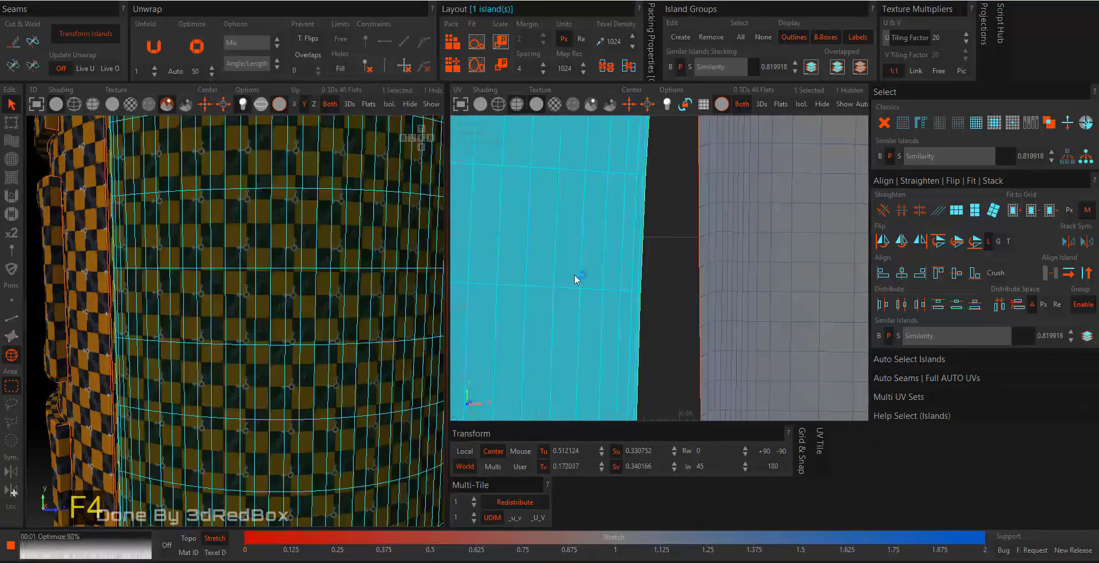
{"action": "scroll", "coordinate": [273, 315], "scroll_direction": "down", "scroll_amount": 5}
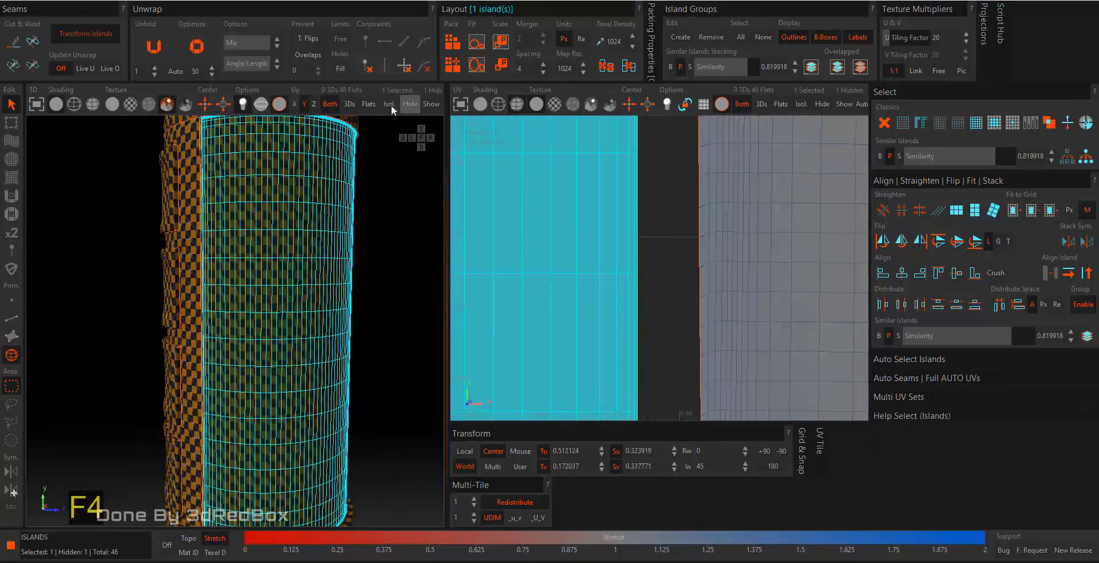
{"action": "left_click", "coordinate": [408, 105]}
Select the long island of the cup at the model's base and rotate it by +90 degrees
{"action": "scroll", "coordinate": [614, 322], "scroll_direction": "down", "scroll_amount": 6}
{"action": "middle_click_drag", "start_coordinate": [339, 417], "coordinate": [358, 280], "text": "alt"}
{"action": "scroll", "coordinate": [355, 380], "scroll_direction": "up", "scroll_amount": 6}
{"action": "left_click", "coordinate": [391, 351]}
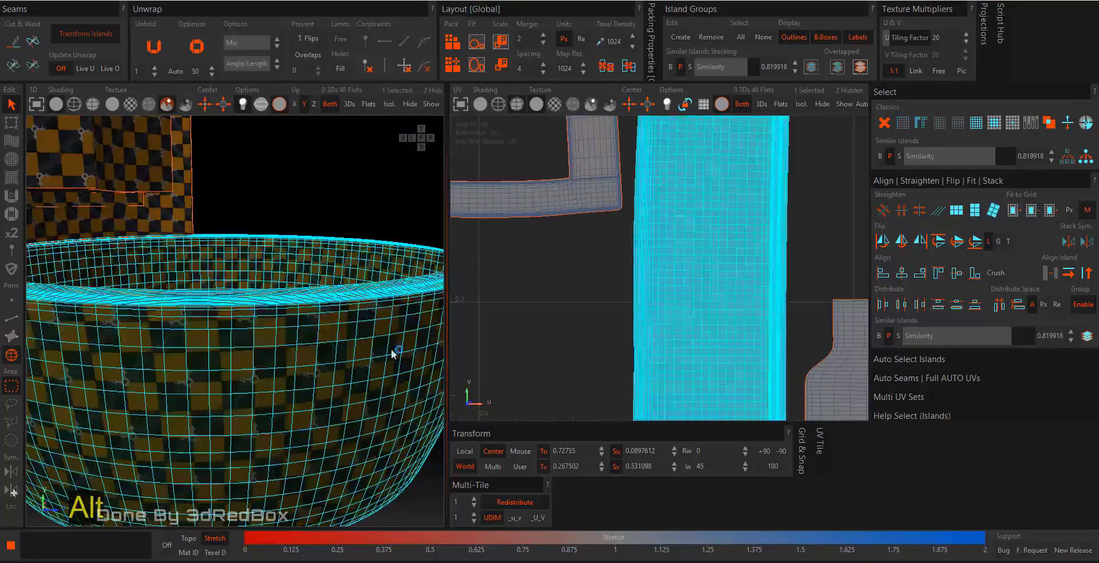
{"action": "scroll", "coordinate": [631, 345], "scroll_direction": "down", "scroll_amount": 5}
{"action": "scroll", "coordinate": [279, 401], "scroll_direction": "up", "scroll_amount": 5}
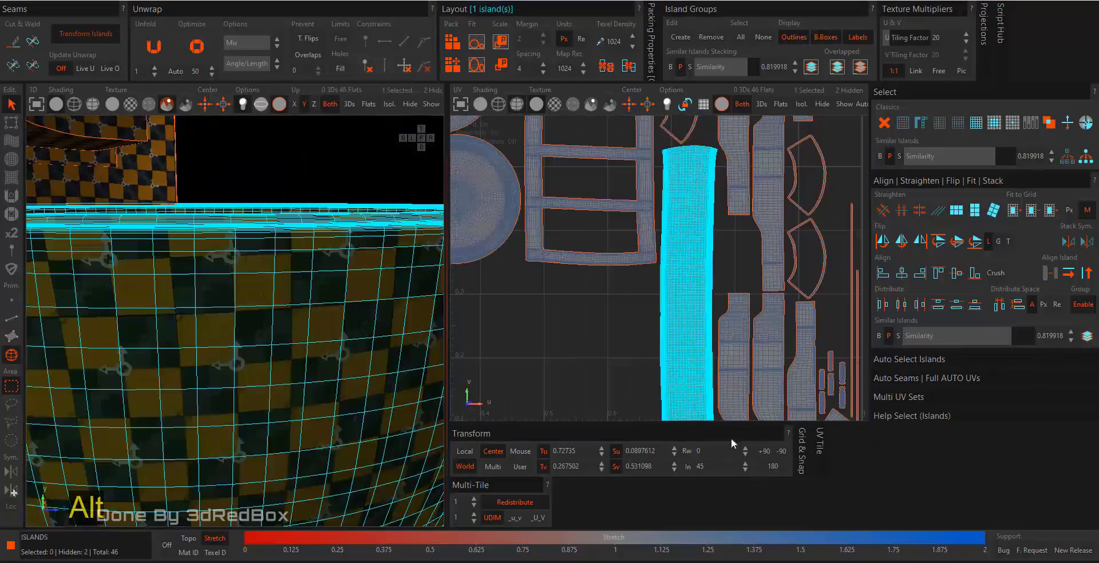
{"action": "left_click", "coordinate": [764, 451]}
{"action": "scroll", "coordinate": [610, 334], "scroll_direction": "up", "scroll_amount": 5}
Select the long bottom and top borders of the base cup island and constrain them horizontally
{"action": "key", "text": "F2"}
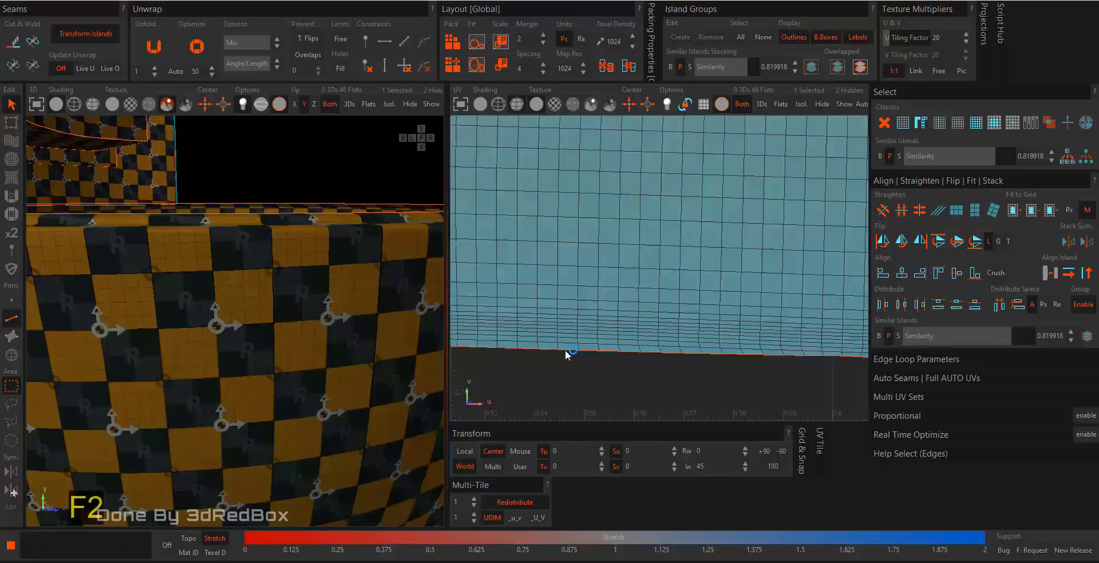
{"action": "double_click", "coordinate": [565, 351]}
{"action": "scroll", "coordinate": [565, 350], "scroll_direction": "down", "scroll_amount": 4}
{"action": "scroll", "coordinate": [565, 215], "scroll_direction": "up", "scroll_amount": 3}
{"action": "scroll", "coordinate": [624, 269], "scroll_direction": "down", "scroll_amount": 3}
{"action": "scroll", "coordinate": [562, 294], "scroll_direction": "up", "scroll_amount": 5}
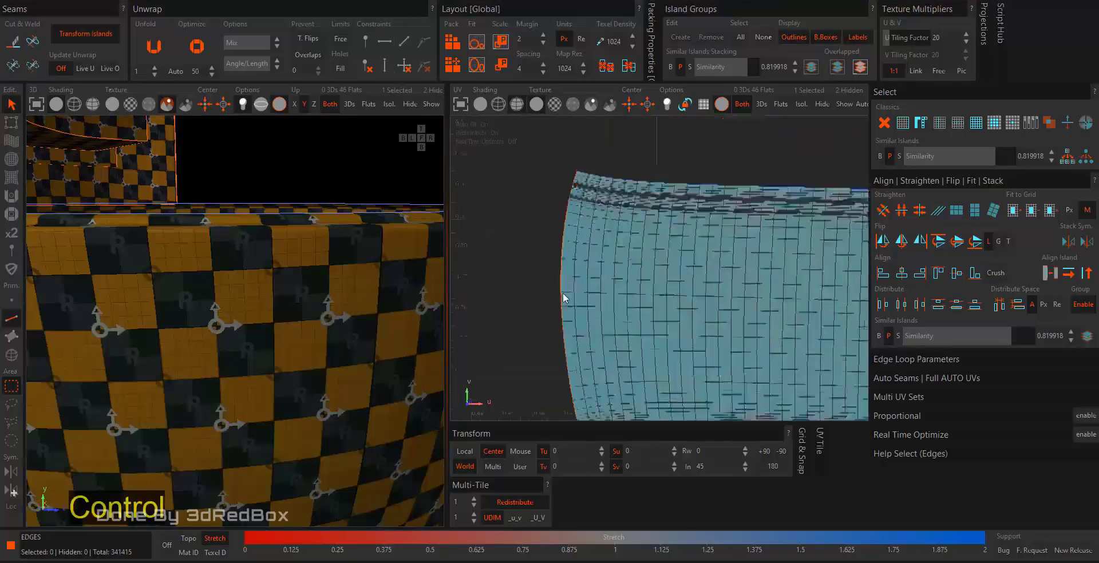
Select the two short end borders of the base cup island and constrain them vertically
{"action": "double_click", "coordinate": [555, 304], "text": "ctrl"}
{"action": "scroll", "coordinate": [557, 303], "scroll_direction": "down", "scroll_amount": 6}
{"action": "middle_click_drag", "start_coordinate": [689, 311], "coordinate": [596, 307], "text": "alt"}
{"action": "scroll", "coordinate": [745, 299], "scroll_direction": "up", "scroll_amount": 6}
{"action": "scroll", "coordinate": [774, 296], "scroll_direction": "up", "scroll_amount": 2}
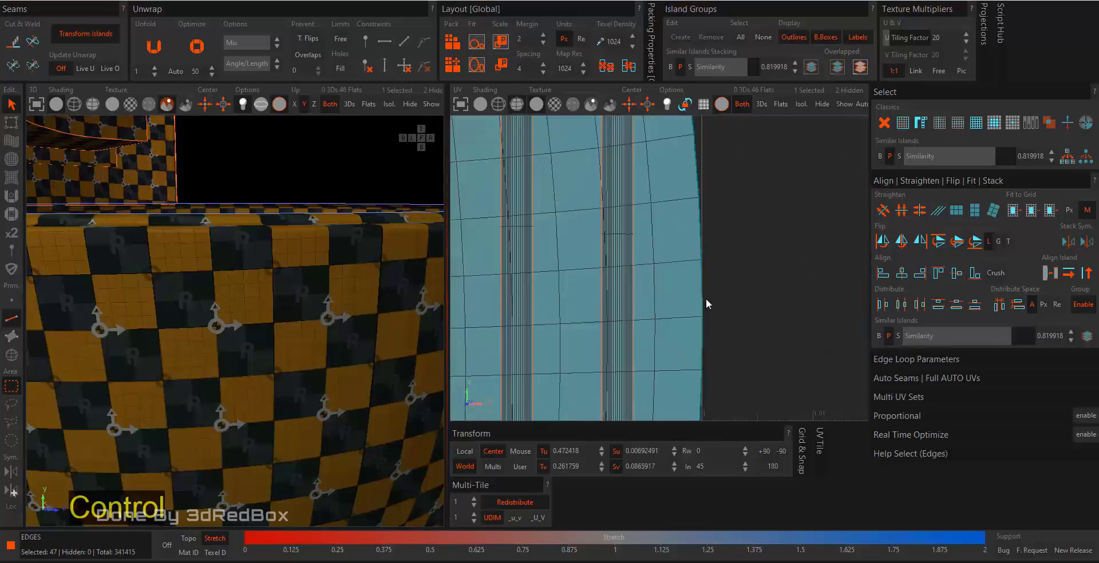
{"action": "double_click", "coordinate": [703, 296], "text": "ctrl"}
{"action": "left_click", "coordinate": [385, 65]}
Select the constrained base cup as an island and hide it
{"action": "key", "text": "F4"}
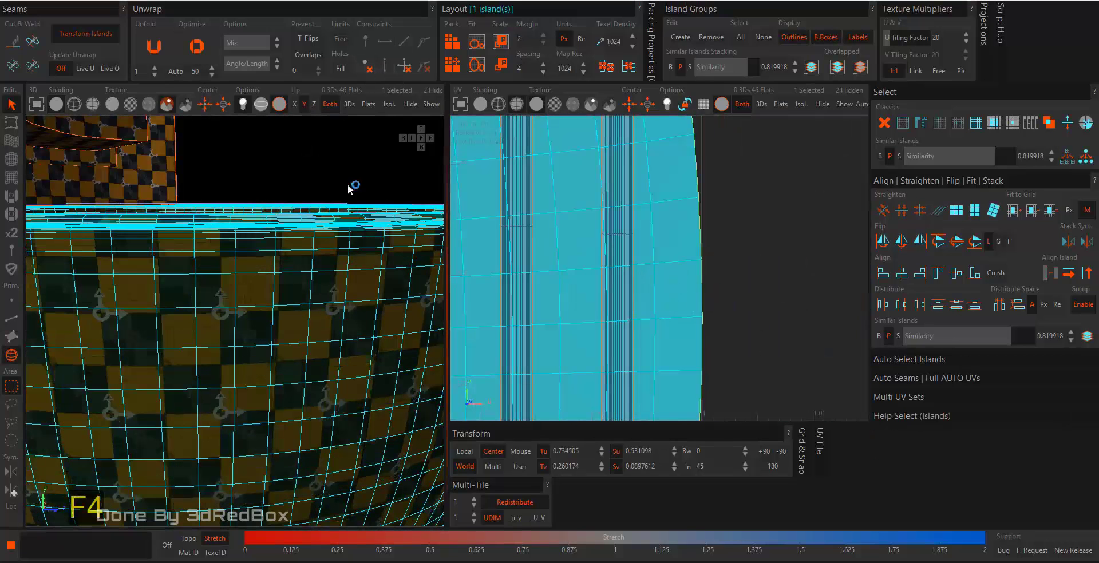
{"action": "left_click", "coordinate": [404, 104]}
{"action": "scroll", "coordinate": [336, 378], "scroll_direction": "down", "scroll_amount": 4}
{"action": "left_click_drag", "start_coordinate": [336, 383], "coordinate": [366, 332], "text": "alt"}
Examine the round disc under the cup, its checker pattern and the remaining islands in the UV layout
{"action": "scroll", "coordinate": [573, 303], "scroll_direction": "down", "scroll_amount": 4}
{"action": "middle_click_drag", "start_coordinate": [550, 287], "coordinate": [730, 335], "text": "alt"}
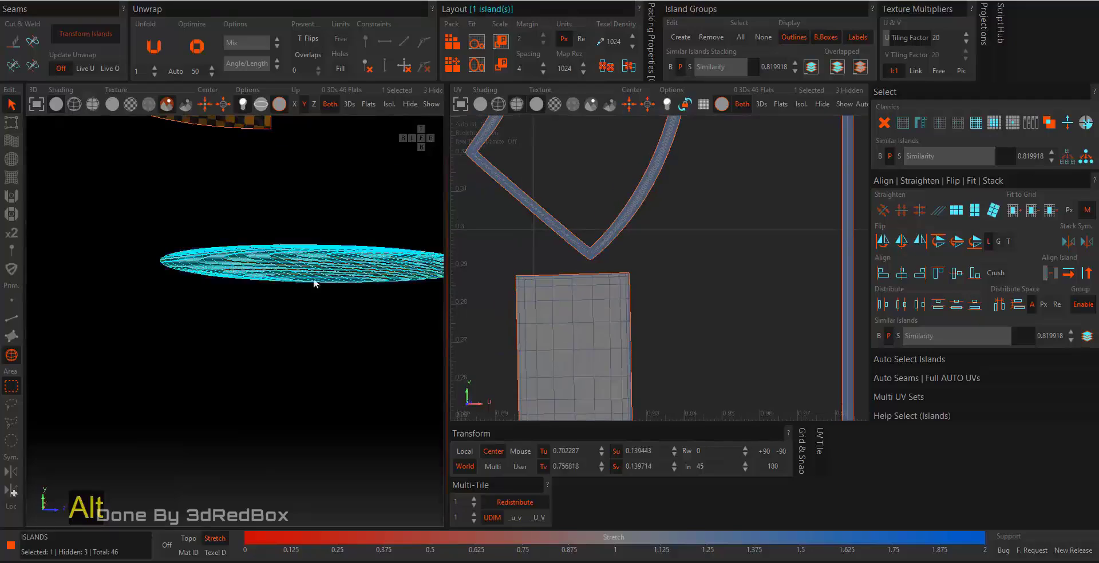
{"action": "left_click_drag", "start_coordinate": [314, 279], "coordinate": [319, 335], "text": "alt"}
{"action": "scroll", "coordinate": [319, 335], "scroll_direction": "up", "scroll_amount": 4}
{"action": "left_click", "coordinate": [334, 464]}
{"action": "scroll", "coordinate": [601, 314], "scroll_direction": "down", "scroll_amount": 8}
{"action": "middle_click_drag", "start_coordinate": [601, 314], "coordinate": [796, 293], "text": "alt"}
{"action": "scroll", "coordinate": [239, 308], "scroll_direction": "down", "scroll_amount": 4}
{"action": "scroll", "coordinate": [238, 309], "scroll_direction": "down", "scroll_amount": 3}
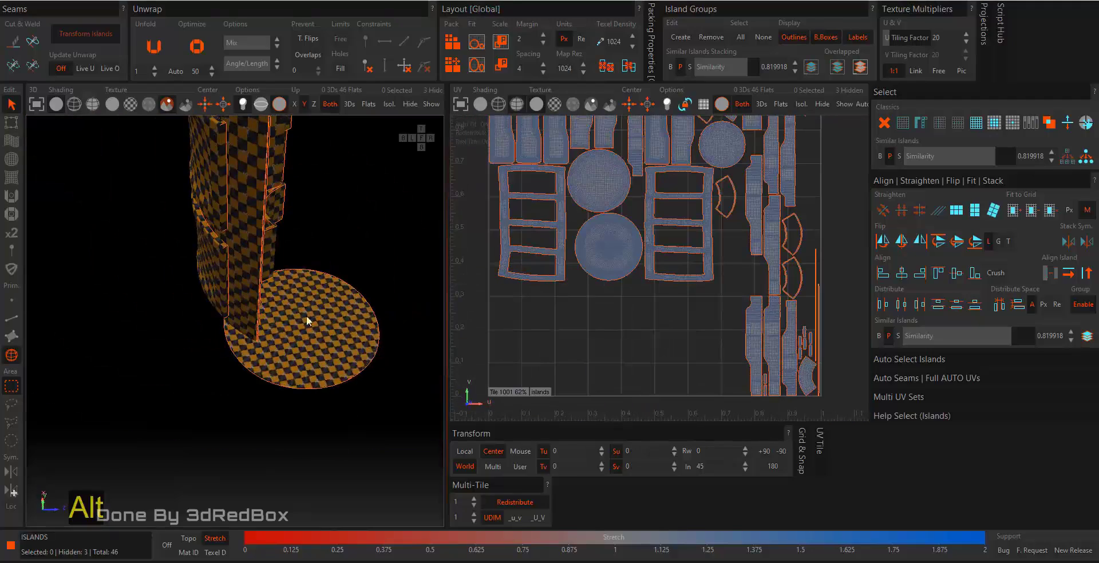
Select the small round disc under the cup and hide its island
{"action": "left_click", "coordinate": [307, 316]}
{"action": "left_click", "coordinate": [407, 104]}
Inspect the checker pattern on the large round disc up close and from different angles
{"action": "scroll", "coordinate": [347, 246], "scroll_direction": "up", "scroll_amount": 5}
{"action": "scroll", "coordinate": [318, 240], "scroll_direction": "down", "scroll_amount": 4}
{"action": "left_click_drag", "start_coordinate": [339, 345], "coordinate": [256, 277], "text": "alt"}
{"action": "scroll", "coordinate": [257, 277], "scroll_direction": "up", "scroll_amount": 4}
{"action": "left_click", "coordinate": [257, 277]}
{"action": "scroll", "coordinate": [324, 445], "scroll_direction": "up", "scroll_amount": 3}
{"action": "left_click", "coordinate": [325, 446]}
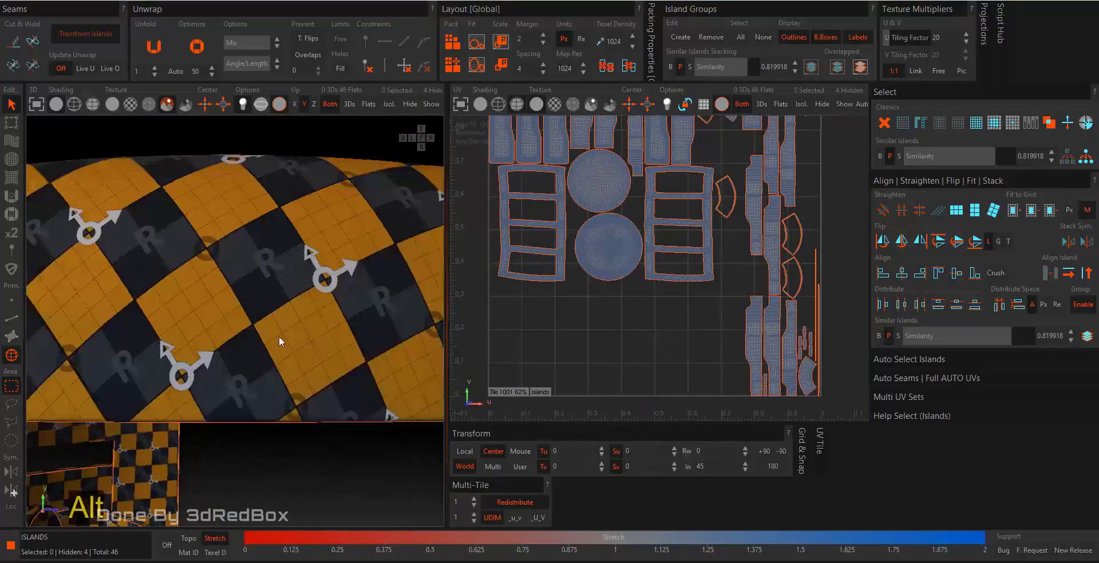
{"action": "scroll", "coordinate": [279, 336], "scroll_direction": "up", "scroll_amount": 1}
{"action": "left_click", "coordinate": [279, 337]}
{"action": "scroll", "coordinate": [287, 325], "scroll_direction": "down", "scroll_amount": 4}
{"action": "scroll", "coordinate": [312, 375], "scroll_direction": "up", "scroll_amount": 3}
{"action": "left_click_drag", "start_coordinate": [363, 270], "coordinate": [227, 293], "text": "alt"}
{"action": "left_click", "coordinate": [290, 442]}
{"action": "scroll", "coordinate": [291, 442], "scroll_direction": "down", "scroll_amount": 4}
{"action": "scroll", "coordinate": [227, 350], "scroll_direction": "up", "scroll_amount": 3}
Select the two large round disc islands one after the other and hide them
{"action": "left_click", "coordinate": [263, 325]}
{"action": "left_click", "coordinate": [408, 106]}
{"action": "left_click", "coordinate": [592, 189]}
{"action": "scroll", "coordinate": [266, 319], "scroll_direction": "up", "scroll_amount": 2}
{"action": "left_click", "coordinate": [415, 106]}
Select the small vertical strap on the cylinder's side and find its island in the UV layout
{"action": "scroll", "coordinate": [384, 387], "scroll_direction": "down", "scroll_amount": 5}
{"action": "middle_click_drag", "start_coordinate": [383, 387], "coordinate": [297, 265], "text": "alt"}
{"action": "left_click_drag", "start_coordinate": [297, 265], "coordinate": [327, 381], "text": "alt"}
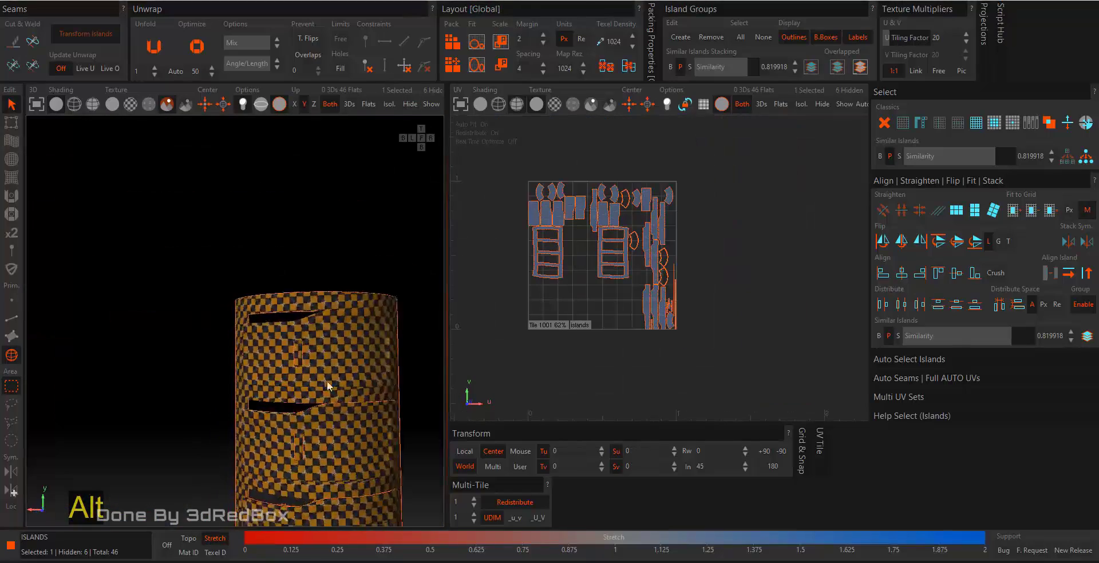
{"action": "middle_click_drag", "start_coordinate": [327, 380], "coordinate": [329, 243], "text": "alt"}
{"action": "left_click_drag", "start_coordinate": [329, 243], "coordinate": [308, 311], "text": "alt"}
{"action": "scroll", "coordinate": [308, 312], "scroll_direction": "up", "scroll_amount": 5}
{"action": "left_click", "coordinate": [331, 380]}
{"action": "scroll", "coordinate": [331, 379], "scroll_direction": "up", "scroll_amount": 2}
{"action": "scroll", "coordinate": [650, 290], "scroll_direction": "up", "scroll_amount": 10}
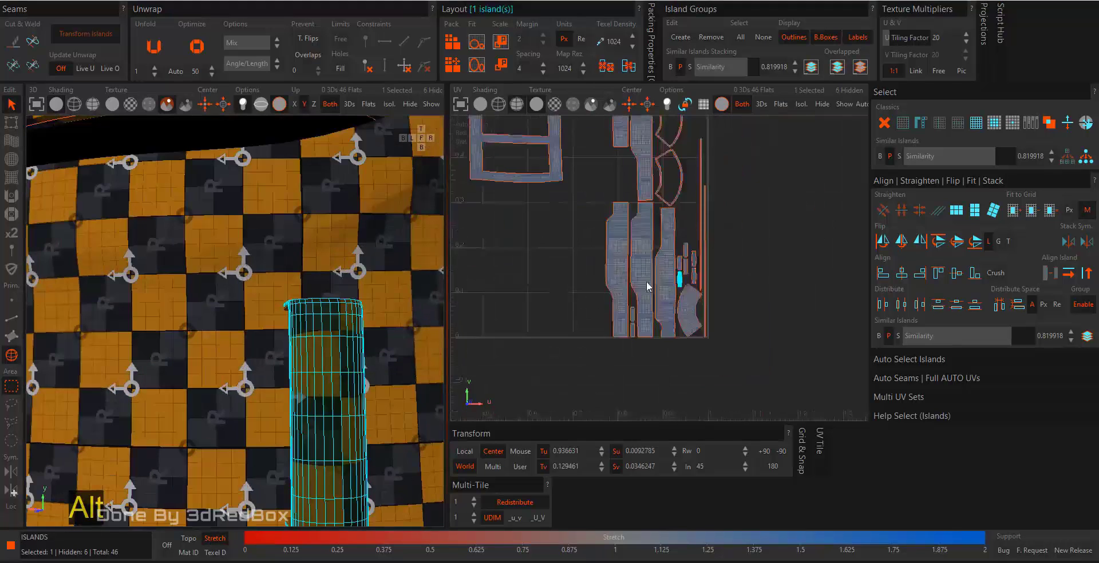
Select the short interior edge runs at the two upper rounded corners of the strap island
{"action": "key", "text": "F2"}
{"action": "double_click", "coordinate": [606, 316]}
{"action": "scroll", "coordinate": [606, 316], "scroll_direction": "down", "scroll_amount": 4}
{"action": "middle_click_drag", "start_coordinate": [606, 316], "coordinate": [704, 320], "text": "alt"}
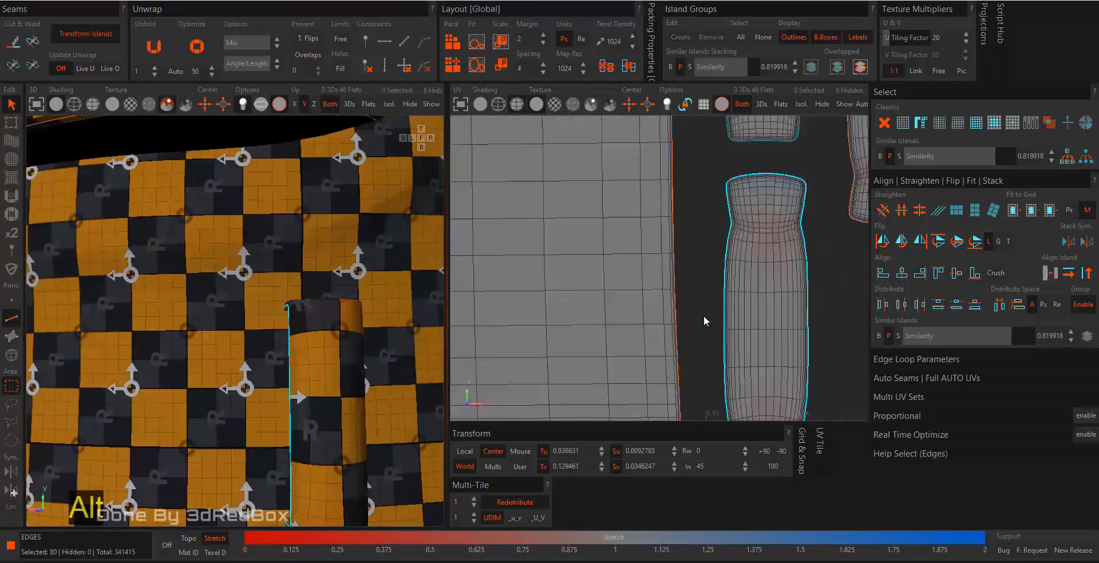
{"action": "scroll", "coordinate": [801, 198], "scroll_direction": "up", "scroll_amount": 5}
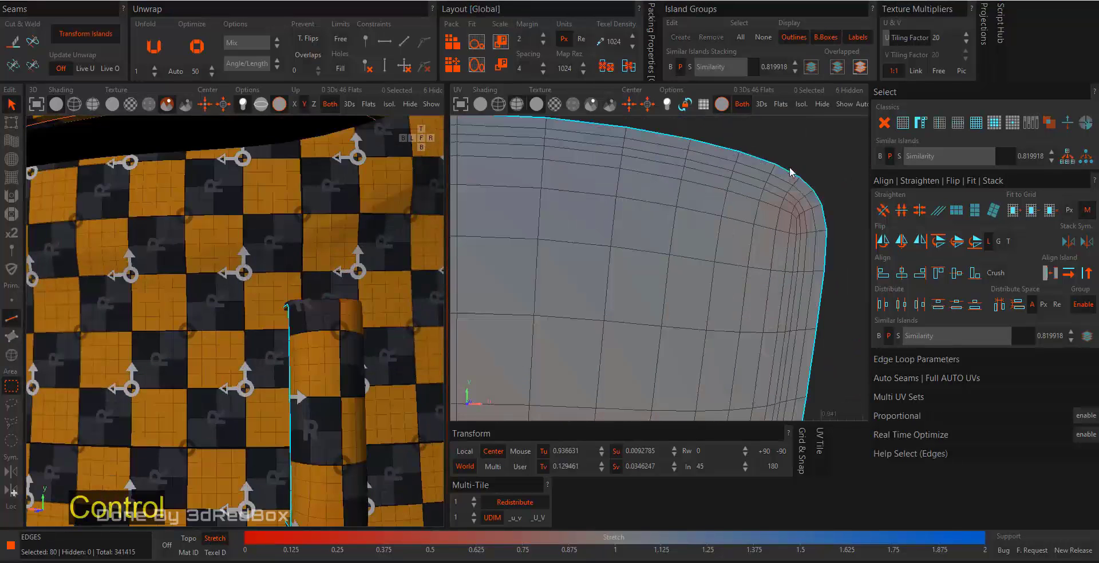
{"action": "double_click", "coordinate": [806, 214]}
{"action": "scroll", "coordinate": [804, 215], "scroll_direction": "down", "scroll_amount": 4}
{"action": "middle_click_drag", "start_coordinate": [645, 242], "coordinate": [716, 214], "text": "alt"}
{"action": "scroll", "coordinate": [623, 198], "scroll_direction": "up", "scroll_amount": 5}
{"action": "double_click", "coordinate": [619, 198], "text": "ctrl"}
{"action": "scroll", "coordinate": [624, 203], "scroll_direction": "down", "scroll_amount": 4}
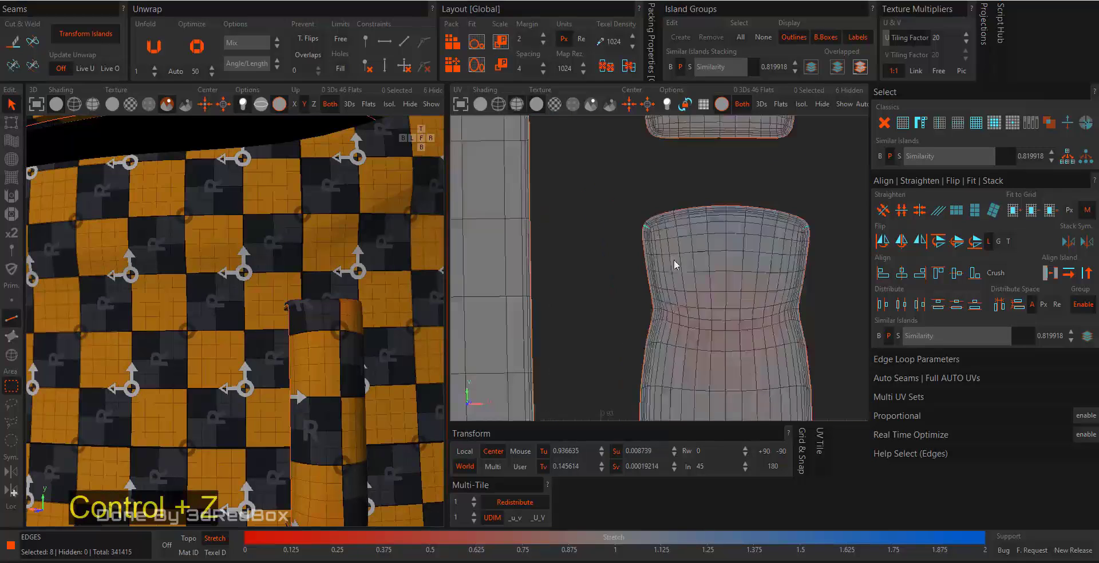
Add the edge runs at the lower rounded corners and extend the edge selection to all similar strap islands
{"action": "middle_click_drag", "start_coordinate": [675, 260], "coordinate": [680, 183], "text": "alt"}
{"action": "scroll", "coordinate": [699, 252], "scroll_direction": "up", "scroll_amount": 5}
{"action": "scroll", "coordinate": [710, 271], "scroll_direction": "down", "scroll_amount": 4}
{"action": "left_click_drag", "start_coordinate": [802, 301], "coordinate": [599, 301], "text": "alt"}
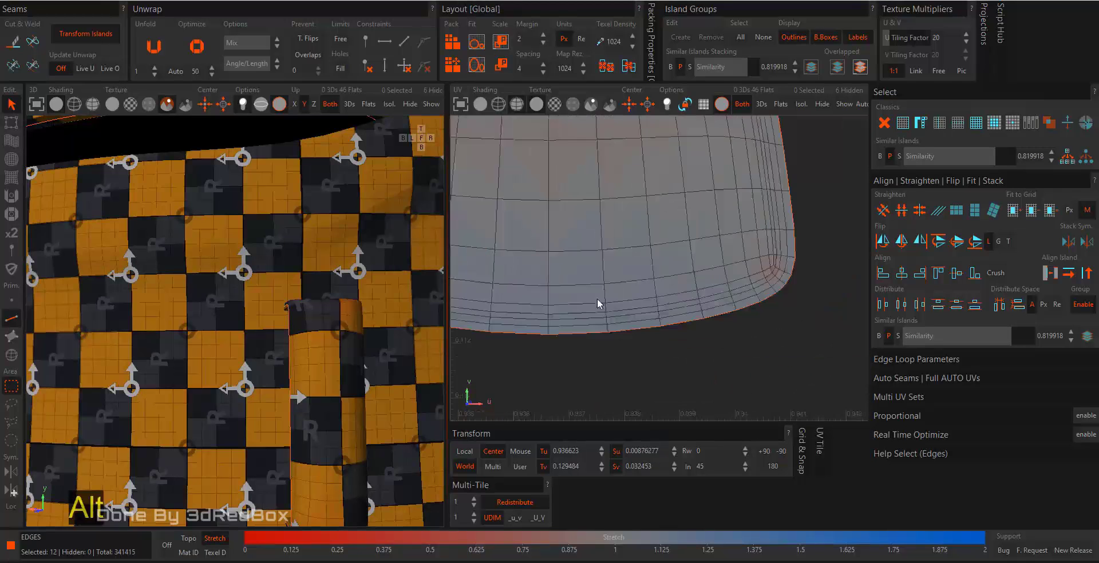
{"action": "scroll", "coordinate": [787, 268], "scroll_direction": "up", "scroll_amount": 5}
{"action": "double_click", "coordinate": [776, 263], "text": "ctrl"}
{"action": "scroll", "coordinate": [765, 277], "scroll_direction": "down", "scroll_amount": 7}
{"action": "scroll", "coordinate": [702, 287], "scroll_direction": "down", "scroll_amount": 3}
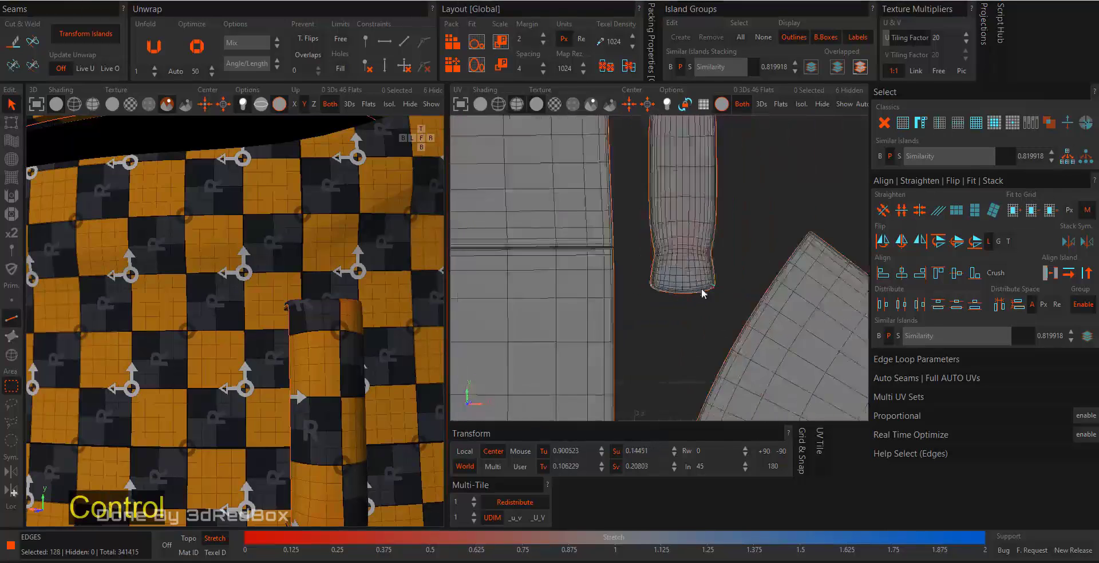
Cut the selected corner edges, select all eight matching strap islands and unwrap them again
{"action": "key", "text": "F4"}
{"action": "scroll", "coordinate": [716, 241], "scroll_direction": "down", "scroll_amount": 3}
{"action": "scroll", "coordinate": [644, 356], "scroll_direction": "up", "scroll_amount": 5}
{"action": "left_click_drag", "start_coordinate": [644, 356], "coordinate": [642, 358]}
{"action": "left_click", "coordinate": [1086, 157]}
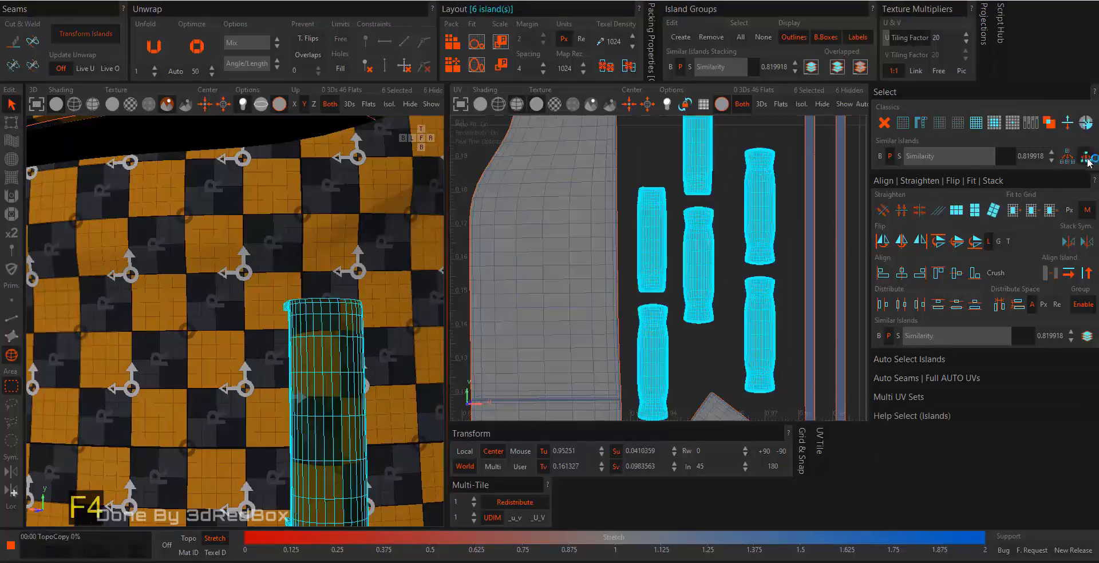
{"action": "scroll", "coordinate": [669, 280], "scroll_direction": "down", "scroll_amount": 8}
{"action": "middle_click_drag", "start_coordinate": [646, 272], "coordinate": [616, 263], "text": "alt"}
{"action": "scroll", "coordinate": [617, 263], "scroll_direction": "up", "scroll_amount": 3}
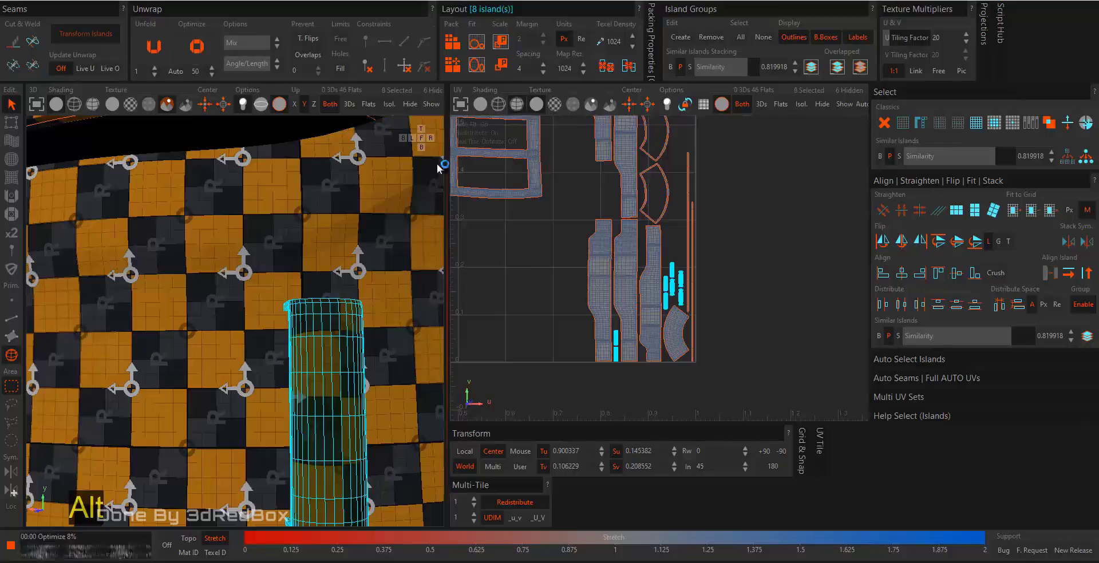
{"action": "scroll", "coordinate": [681, 257], "scroll_direction": "up", "scroll_amount": 10}
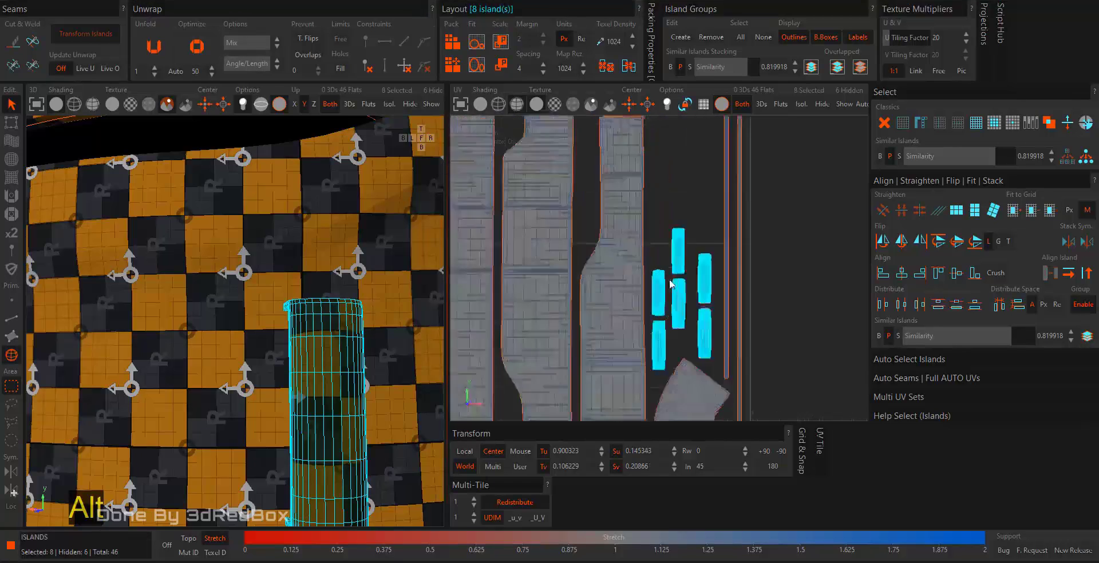
Select the top and bottom borders with the horizontal corner edges on all similar strap islands and constrain them horizontally
{"action": "key", "text": "F2"}
{"action": "double_click", "coordinate": [728, 259], "text": "ctrl"}
{"action": "scroll", "coordinate": [727, 258], "scroll_direction": "down", "scroll_amount": 4}
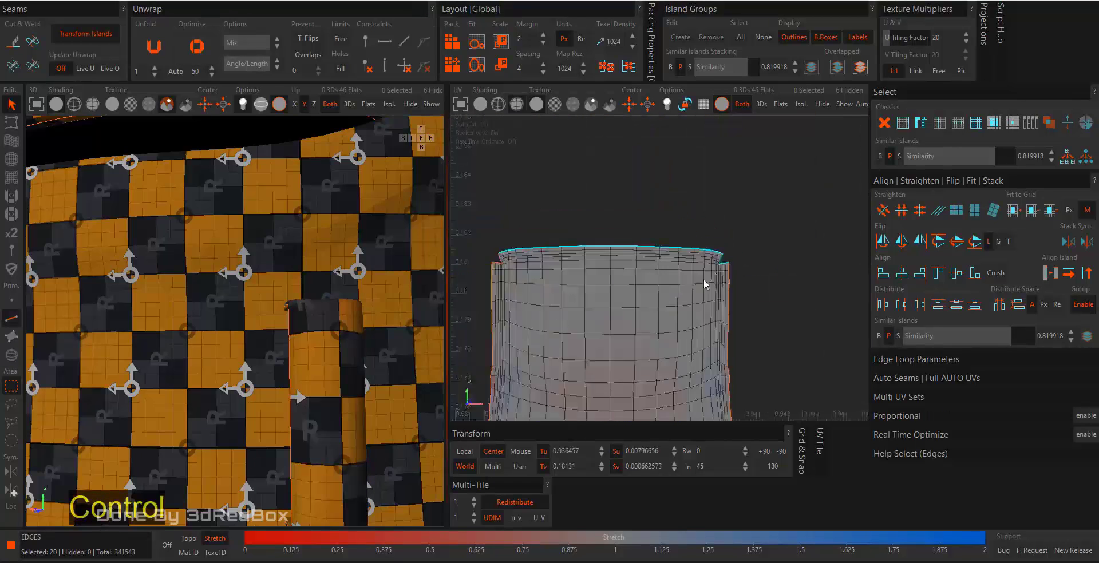
{"action": "scroll", "coordinate": [498, 258], "scroll_direction": "up", "scroll_amount": 5}
{"action": "middle_click_drag", "start_coordinate": [497, 258], "coordinate": [596, 238]}
{"action": "scroll", "coordinate": [601, 240], "scroll_direction": "down", "scroll_amount": 5}
{"action": "scroll", "coordinate": [638, 265], "scroll_direction": "up", "scroll_amount": 5}
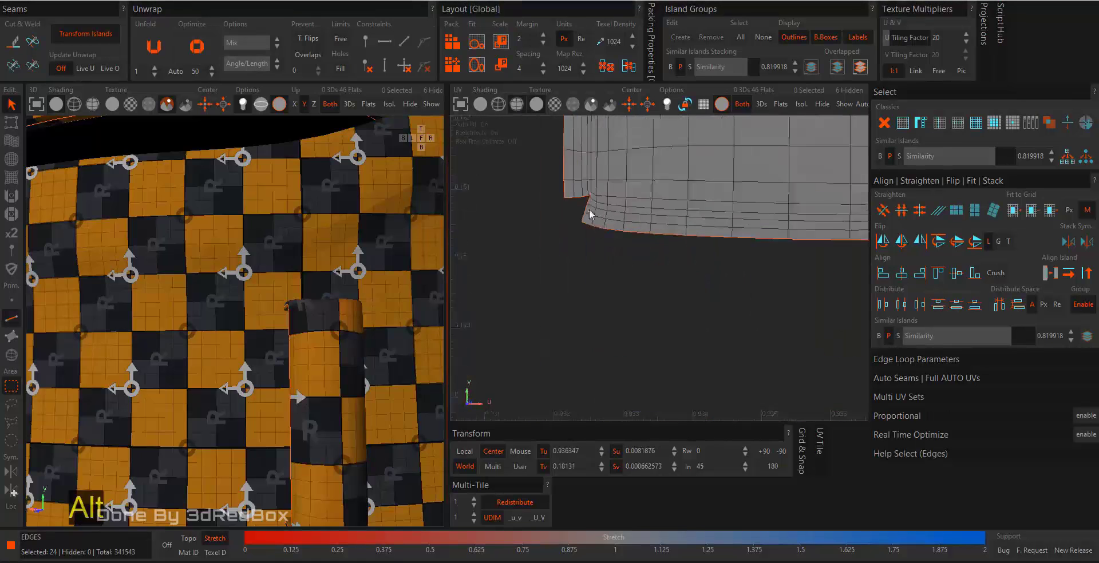
{"action": "double_click", "coordinate": [562, 189], "text": "ctrl"}
{"action": "scroll", "coordinate": [625, 243], "scroll_direction": "down", "scroll_amount": 5}
{"action": "middle_click_drag", "start_coordinate": [744, 256], "coordinate": [663, 295], "text": "alt"}
{"action": "scroll", "coordinate": [678, 251], "scroll_direction": "up", "scroll_amount": 5}
{"action": "double_click", "coordinate": [640, 228], "text": "ctrl"}
{"action": "scroll", "coordinate": [653, 240], "scroll_direction": "down", "scroll_amount": 6}
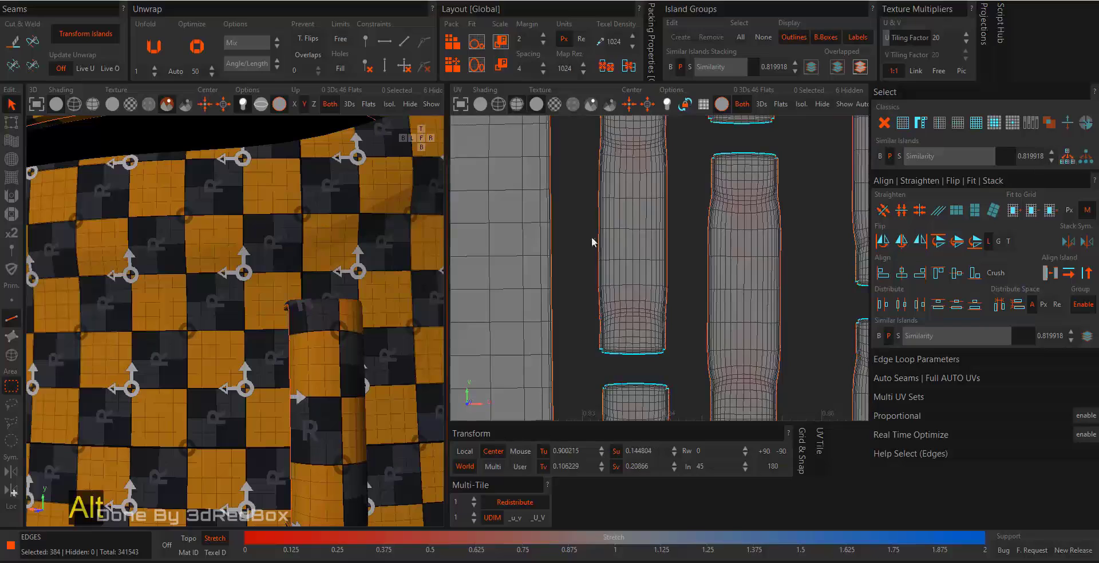
{"action": "left_click", "coordinate": [385, 44]}
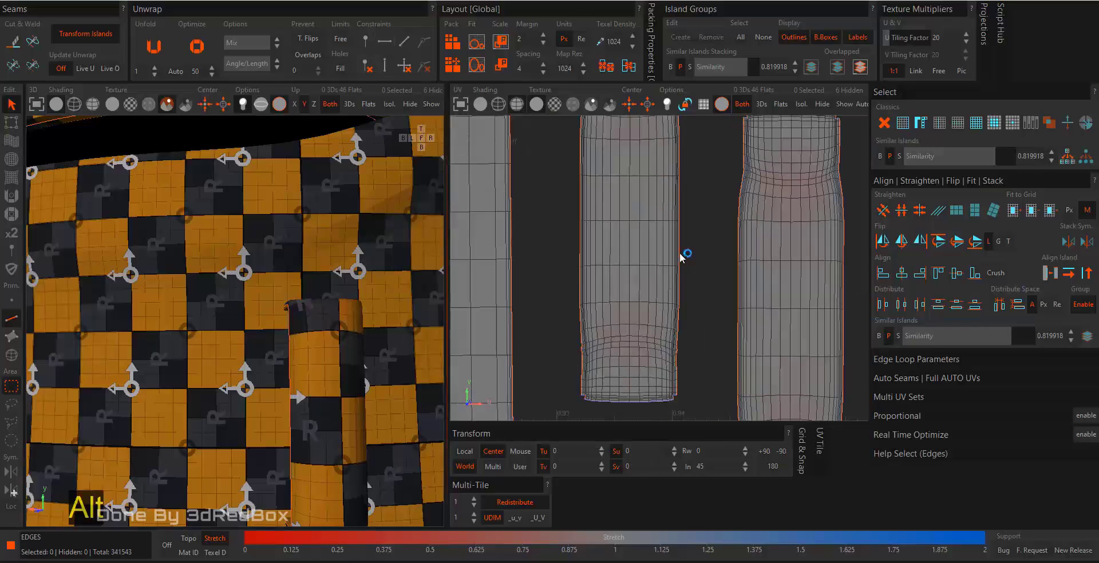
Select the long side borders with the upright corner-cut edges on all similar strap islands and constrain them vertically
{"action": "double_click", "coordinate": [580, 280], "text": "ctrl"}
{"action": "scroll", "coordinate": [586, 401], "scroll_direction": "up", "scroll_amount": 6}
{"action": "double_click", "coordinate": [617, 357], "text": "ctrl"}
{"action": "scroll", "coordinate": [618, 360], "scroll_direction": "down", "scroll_amount": 5}
{"action": "scroll", "coordinate": [757, 367], "scroll_direction": "up", "scroll_amount": 3}
{"action": "middle_click_drag", "start_coordinate": [757, 367], "coordinate": [718, 312], "text": "alt"}
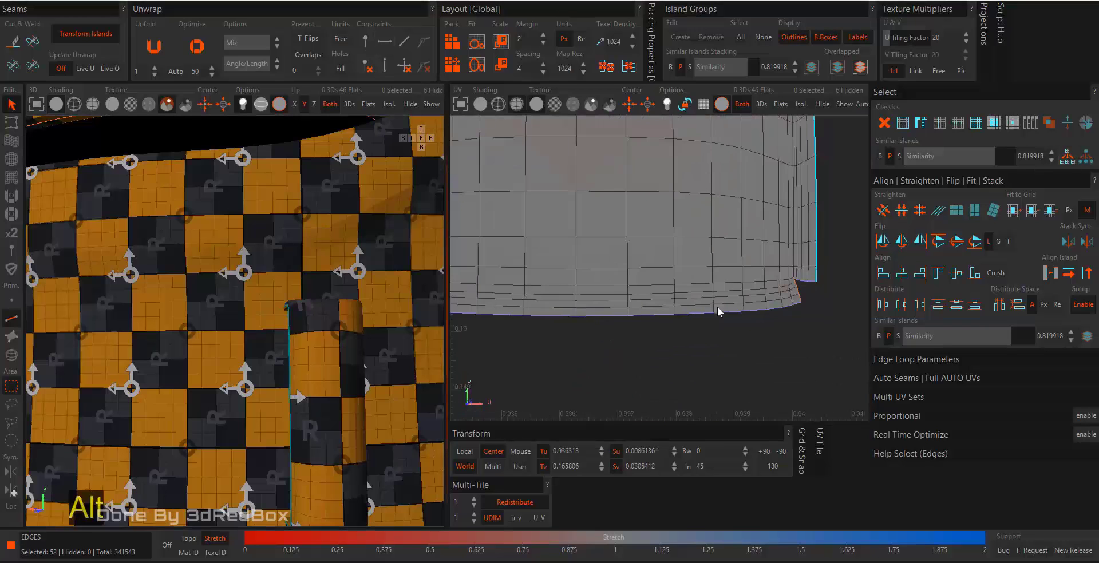
{"action": "scroll", "coordinate": [801, 296], "scroll_direction": "down", "scroll_amount": 5}
{"action": "scroll", "coordinate": [746, 335], "scroll_direction": "up", "scroll_amount": 5}
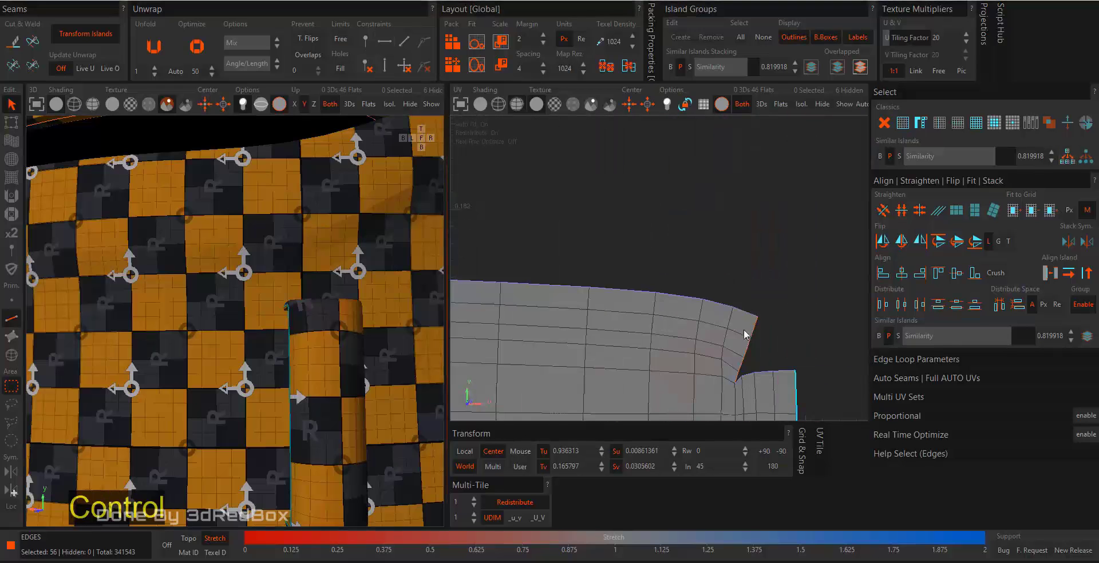
{"action": "scroll", "coordinate": [749, 348], "scroll_direction": "down", "scroll_amount": 5}
{"action": "scroll", "coordinate": [658, 325], "scroll_direction": "up", "scroll_amount": 5}
{"action": "double_click", "coordinate": [628, 308], "text": "ctrl"}
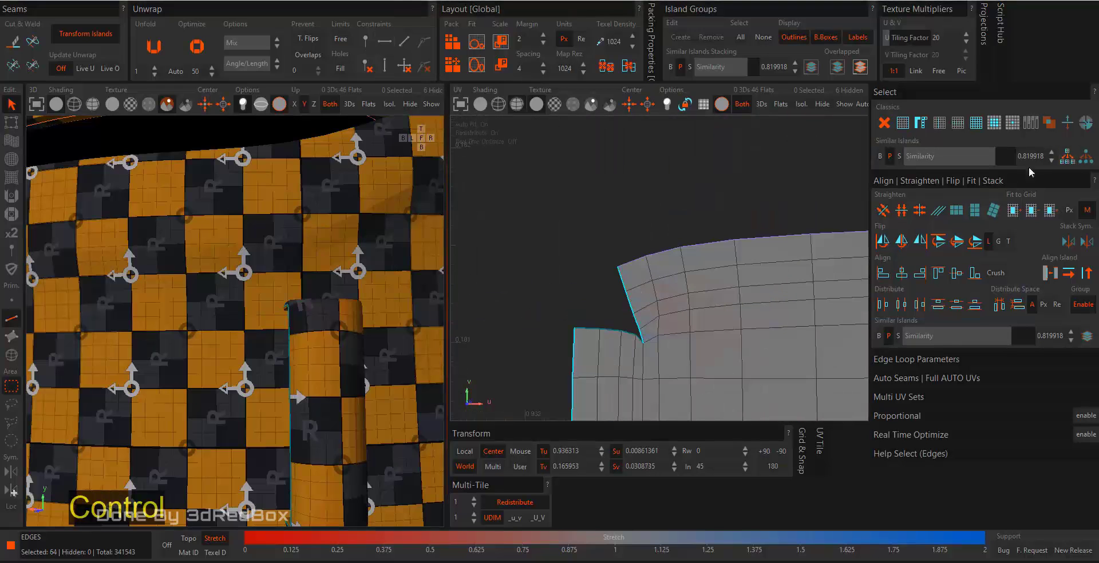
{"action": "scroll", "coordinate": [709, 289], "scroll_direction": "down", "scroll_amount": 5}
Select all eight similar strap islands and optimize them so they follow the border constraints
{"action": "key", "text": "F4"}
{"action": "scroll", "coordinate": [702, 290], "scroll_direction": "down", "scroll_amount": 3}
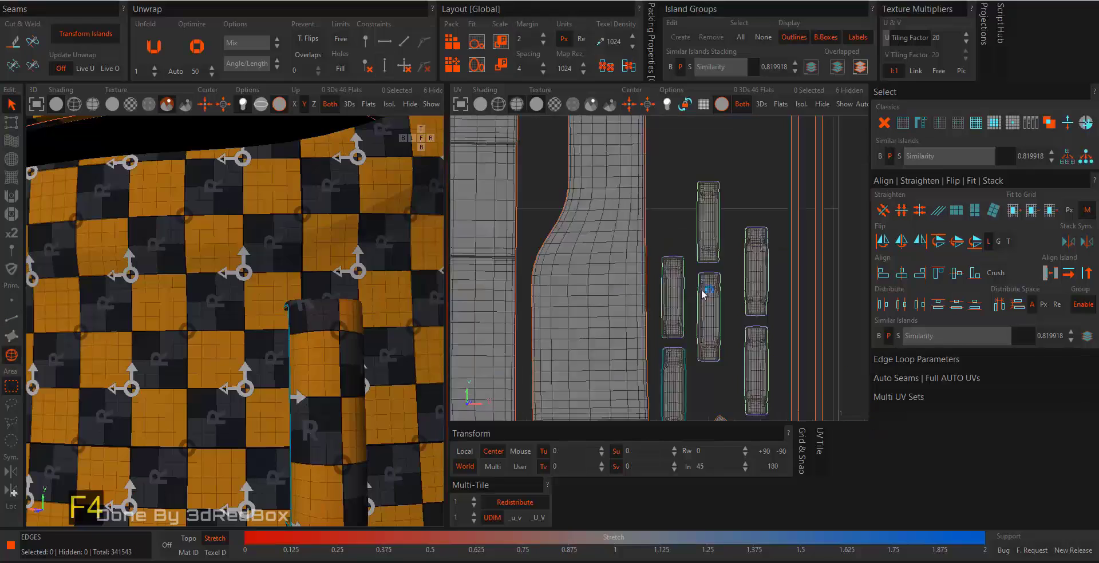
{"action": "left_click", "coordinate": [674, 292]}
{"action": "left_click", "coordinate": [1087, 159]}
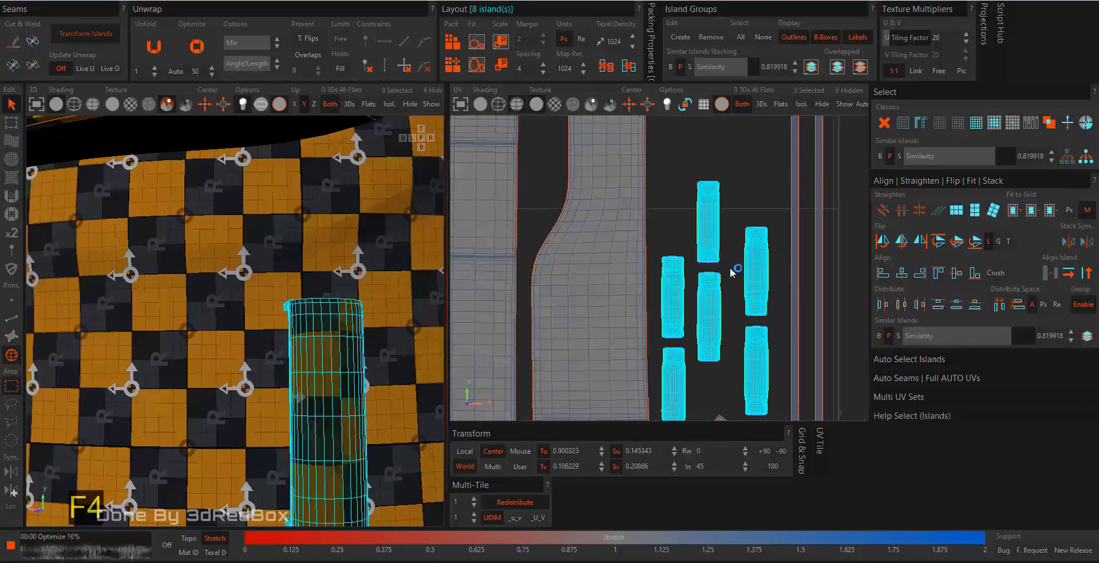
{"action": "scroll", "coordinate": [724, 273], "scroll_direction": "up", "scroll_amount": 8}
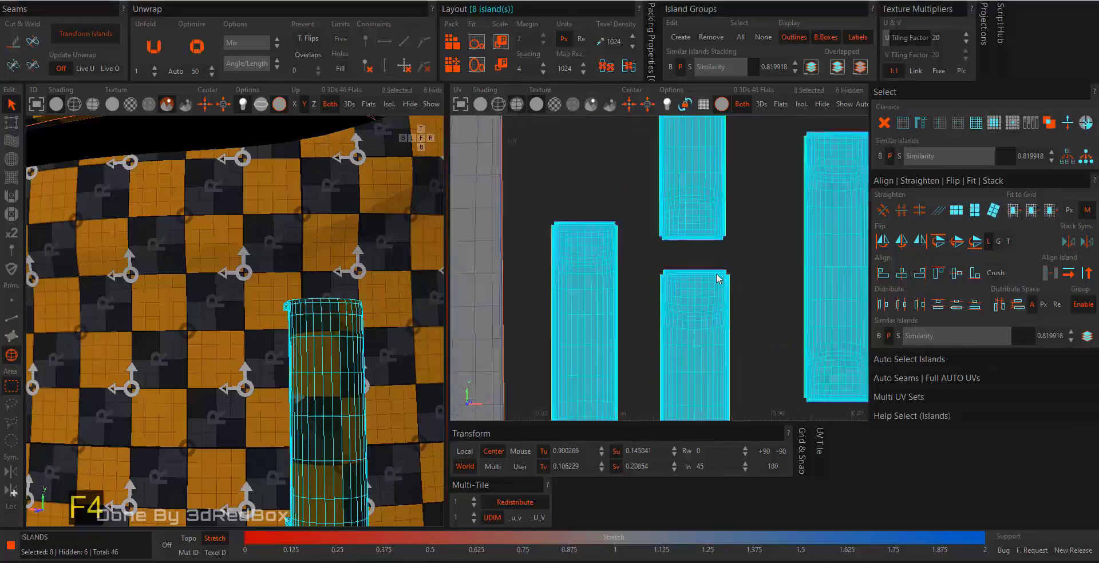
{"action": "left_click", "coordinate": [749, 269]}
Select all eight straightened strap islands in the UV layout and stack them on top of each other
{"action": "left_click_drag", "start_coordinate": [335, 355], "coordinate": [585, 353], "text": "alt"}
{"action": "scroll", "coordinate": [595, 321], "scroll_direction": "down", "scroll_amount": 10}
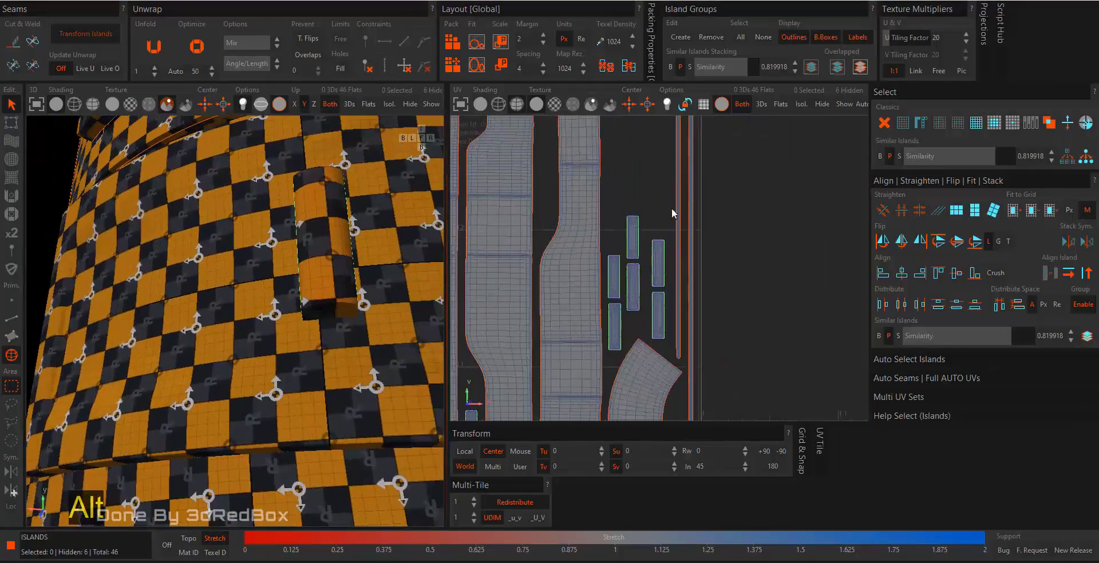
{"action": "left_click_drag", "start_coordinate": [668, 214], "coordinate": [616, 336]}
{"action": "middle_click_drag", "start_coordinate": [498, 395], "coordinate": [665, 239], "text": "alt"}
{"action": "scroll", "coordinate": [665, 239], "scroll_direction": "up", "scroll_amount": 3}
{"action": "left_click_drag", "start_coordinate": [624, 327], "coordinate": [680, 260], "text": "ctrl"}
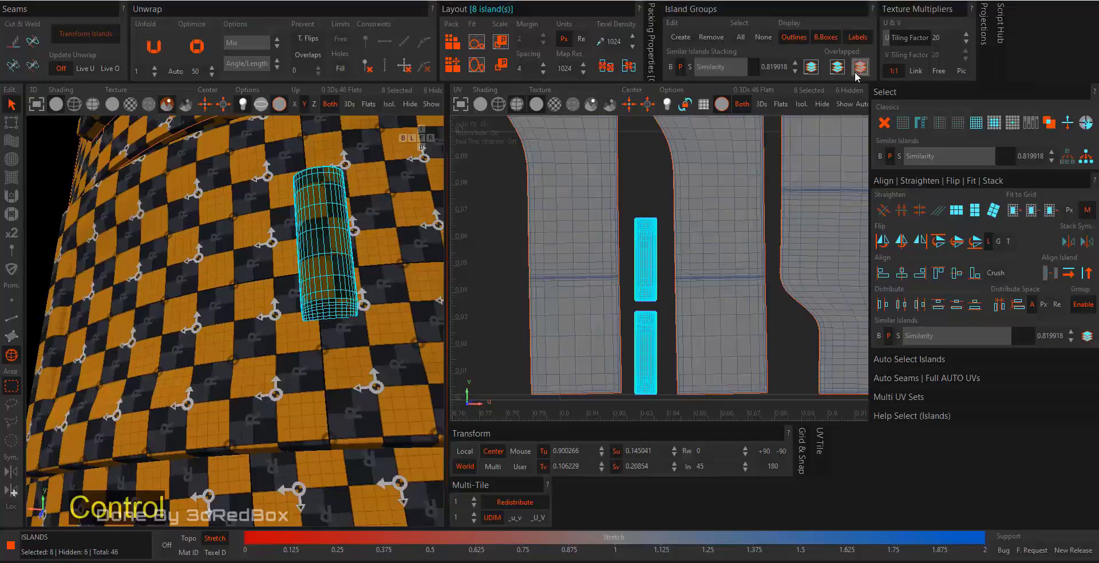
{"action": "left_click", "coordinate": [1081, 339]}
{"action": "scroll", "coordinate": [655, 283], "scroll_direction": "down", "scroll_amount": 5}
{"action": "middle_click_drag", "start_coordinate": [779, 143], "coordinate": [697, 319], "text": "alt"}
{"action": "scroll", "coordinate": [697, 319], "scroll_direction": "up", "scroll_amount": 2}
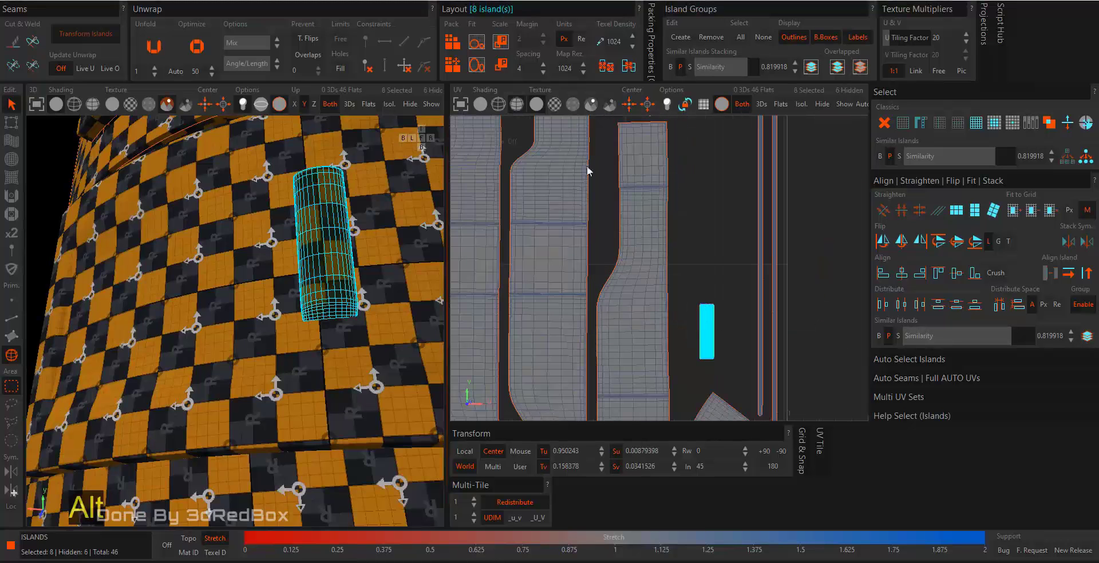
Move the stacked strap islands into the empty area near the UV tile's origin
{"action": "left_click", "coordinate": [12, 123]}
{"action": "scroll", "coordinate": [504, 349], "scroll_direction": "down", "scroll_amount": 5}
{"action": "middle_click_drag", "start_coordinate": [504, 349], "coordinate": [724, 275], "text": "alt"}
{"action": "scroll", "coordinate": [801, 266], "scroll_direction": "down", "scroll_amount": 1}
{"action": "left_click_drag", "start_coordinate": [819, 243], "coordinate": [539, 302]}
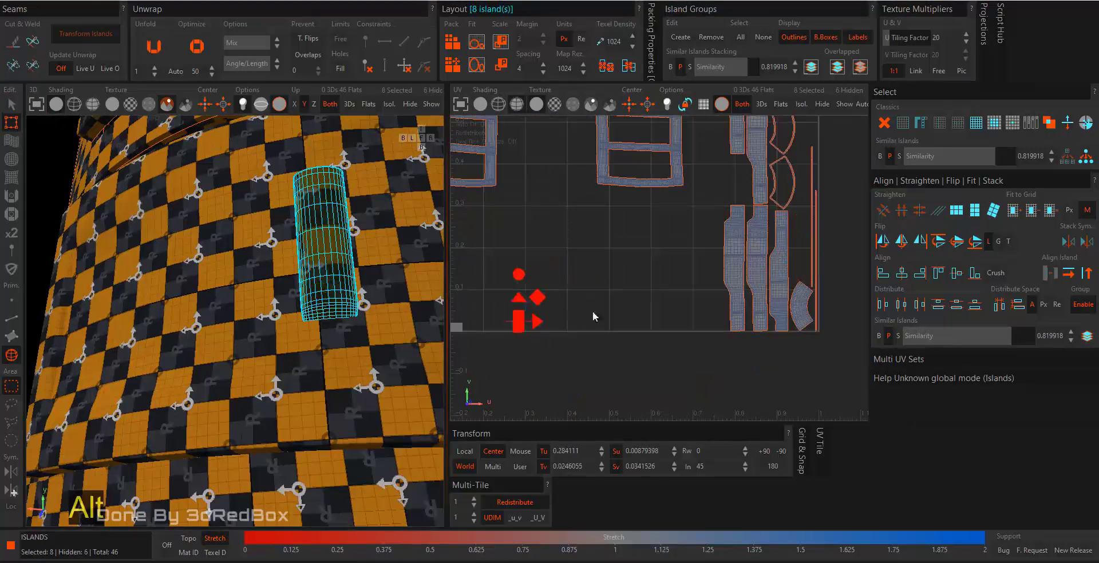
{"action": "middle_click_drag", "start_coordinate": [592, 311], "coordinate": [841, 315], "text": "alt"}
{"action": "left_click_drag", "start_coordinate": [770, 305], "coordinate": [662, 303]}
{"action": "scroll", "coordinate": [637, 359], "scroll_direction": "up", "scroll_amount": 3}
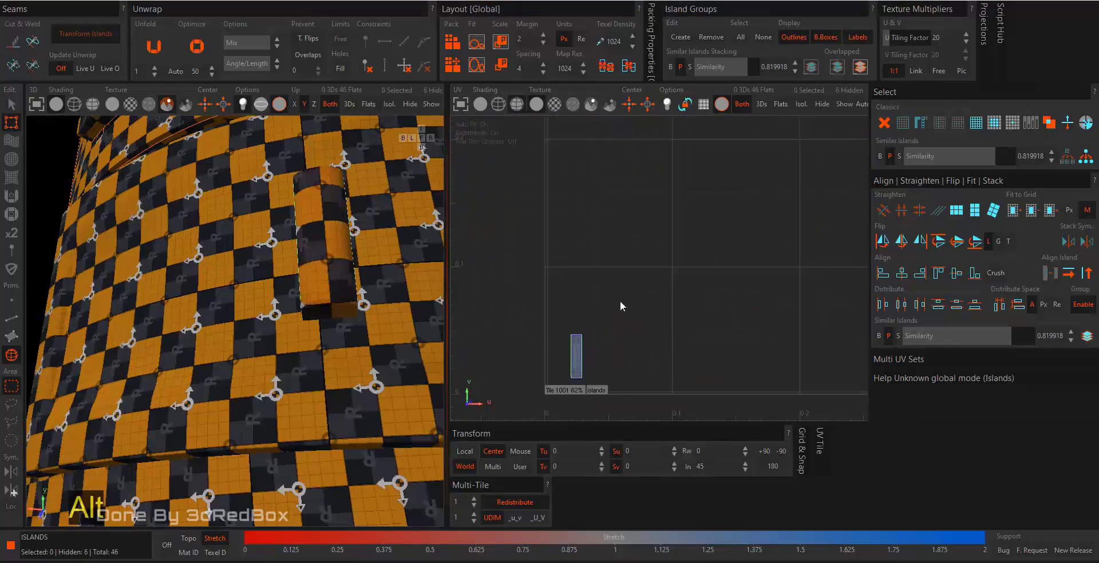
Distribute the eight stacked strap islands horizontally into an evenly spaced row
{"action": "left_click", "coordinate": [10, 104]}
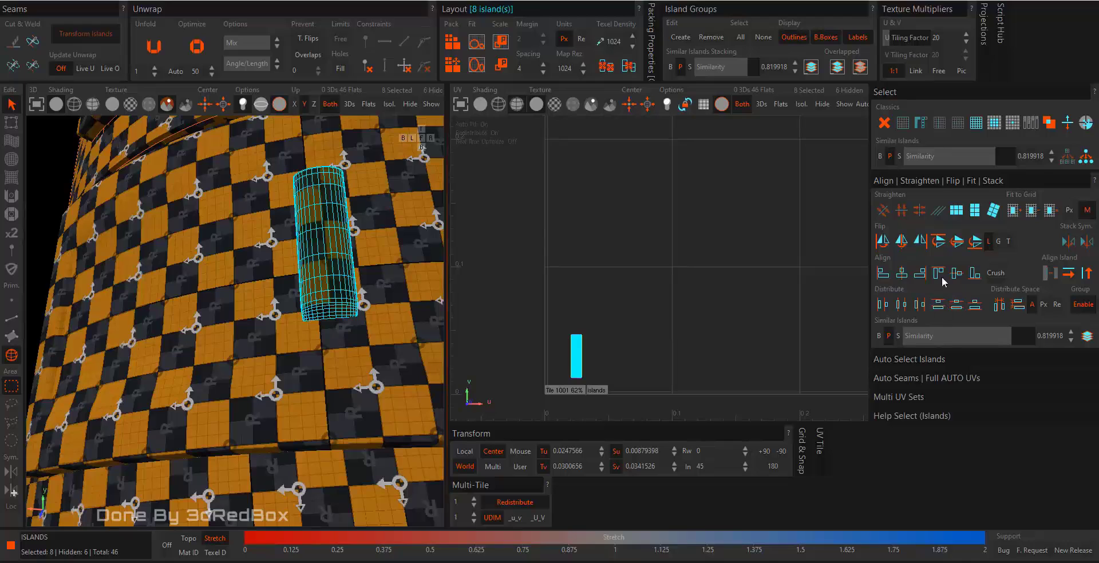
{"action": "left_click", "coordinate": [995, 308]}
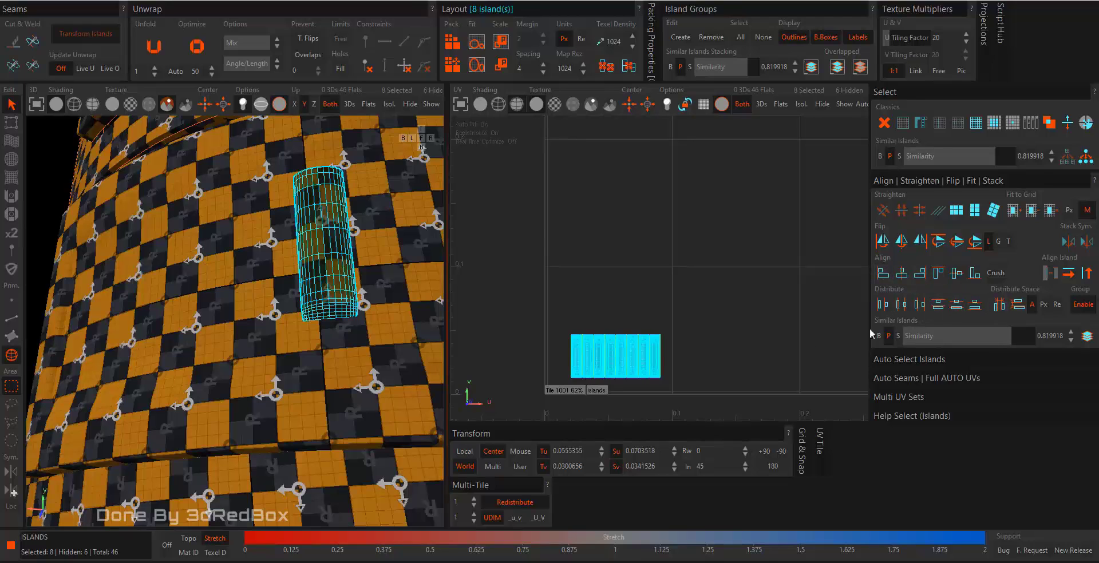
{"action": "left_click", "coordinate": [696, 339]}
{"action": "scroll", "coordinate": [647, 347], "scroll_direction": "up", "scroll_amount": 6}
{"action": "scroll", "coordinate": [696, 301], "scroll_direction": "down", "scroll_amount": 5}
{"action": "left_click_drag", "start_coordinate": [758, 255], "coordinate": [569, 381]}
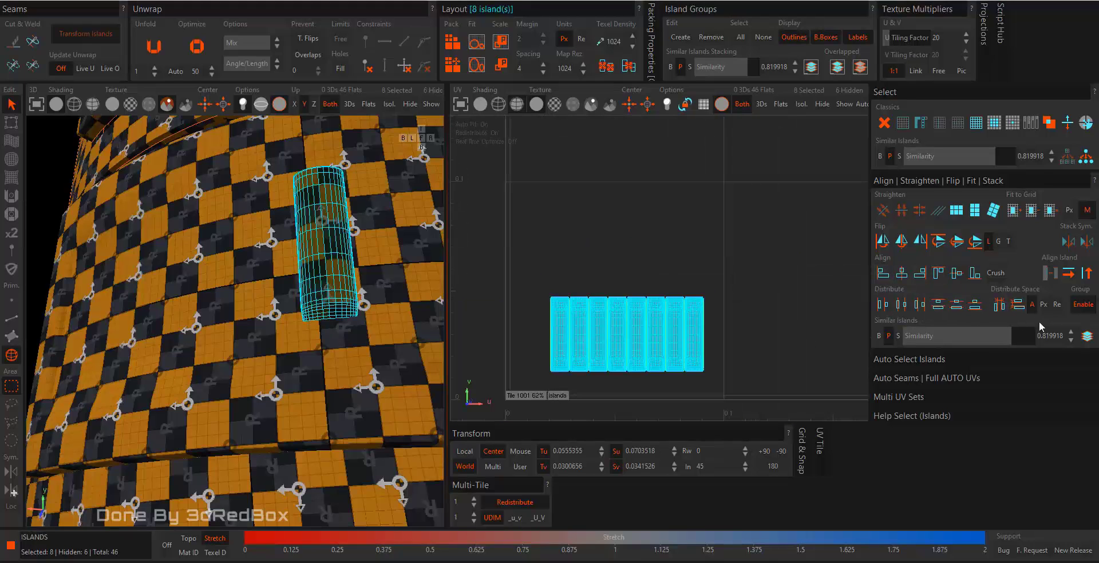
Examine the row of straps in the UV layout and check one strap's shape on the model
{"action": "left_click", "coordinate": [734, 256]}
{"action": "scroll", "coordinate": [708, 298], "scroll_direction": "up", "scroll_amount": 2}
{"action": "scroll", "coordinate": [736, 293], "scroll_direction": "down", "scroll_amount": 7}
{"action": "middle_click_drag", "start_coordinate": [747, 290], "coordinate": [652, 325], "text": "alt"}
{"action": "scroll", "coordinate": [647, 326], "scroll_direction": "up", "scroll_amount": 7}
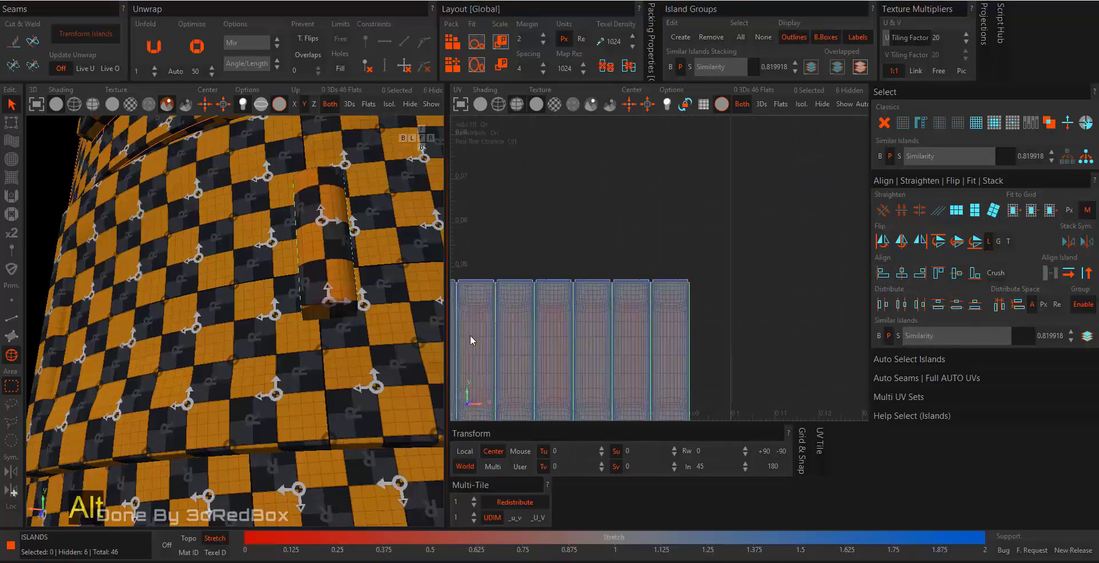
{"action": "left_click", "coordinate": [471, 340]}
{"action": "scroll", "coordinate": [351, 351], "scroll_direction": "up", "scroll_amount": 10}
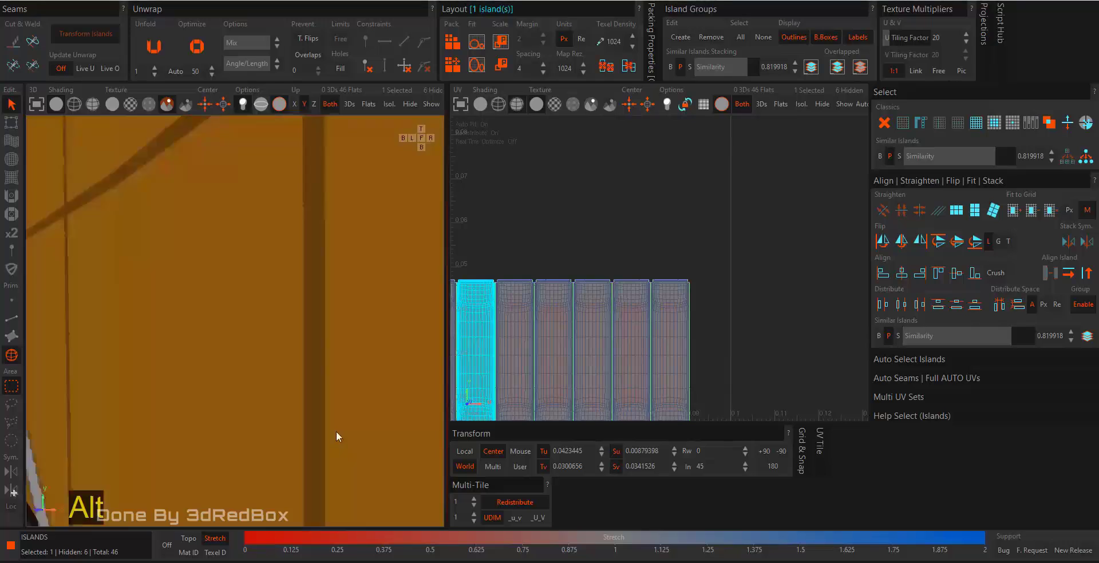
{"action": "scroll", "coordinate": [335, 432], "scroll_direction": "down", "scroll_amount": 5}
{"action": "left_click_drag", "start_coordinate": [308, 431], "coordinate": [261, 440], "text": "alt"}
Select the whole row of eight strap islands and hide them
{"action": "scroll", "coordinate": [627, 262], "scroll_direction": "down", "scroll_amount": 7}
{"action": "left_click_drag", "start_coordinate": [657, 245], "coordinate": [595, 329]}
{"action": "middle_click_drag", "start_coordinate": [825, 182], "coordinate": [631, 320], "text": "alt"}
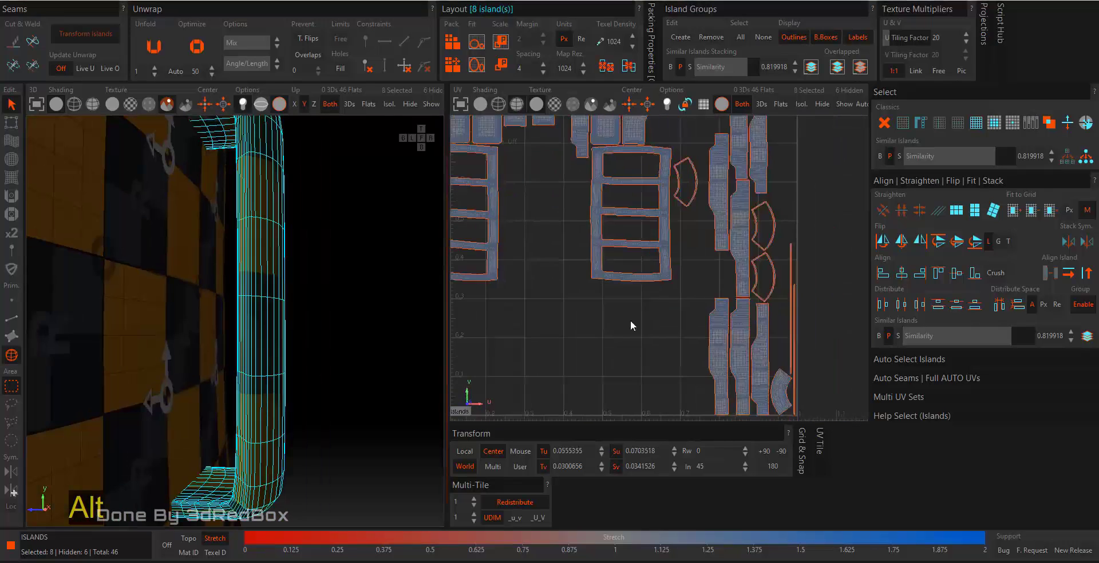
{"action": "scroll", "coordinate": [630, 320], "scroll_direction": "down", "scroll_amount": 5}
{"action": "left_click", "coordinate": [412, 106]}
Examine the inner and outer border edges of a ladder-shaped frame island and the topology at its corners
{"action": "scroll", "coordinate": [327, 263], "scroll_direction": "down", "scroll_amount": 8}
{"action": "left_click_drag", "start_coordinate": [328, 263], "coordinate": [197, 277], "text": "alt"}
{"action": "middle_click_drag", "start_coordinate": [246, 155], "coordinate": [265, 317], "text": "alt"}
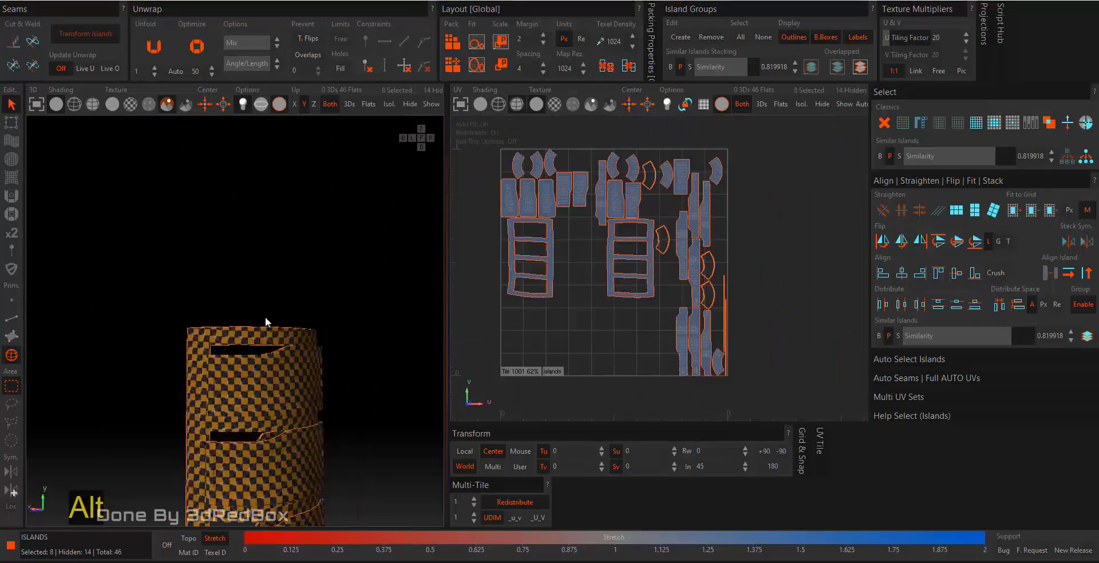
{"action": "left_click_drag", "start_coordinate": [266, 317], "coordinate": [329, 342], "text": "alt"}
{"action": "scroll", "coordinate": [545, 250], "scroll_direction": "up", "scroll_amount": 10}
{"action": "key", "text": "F2"}
{"action": "double_click", "coordinate": [581, 235]}
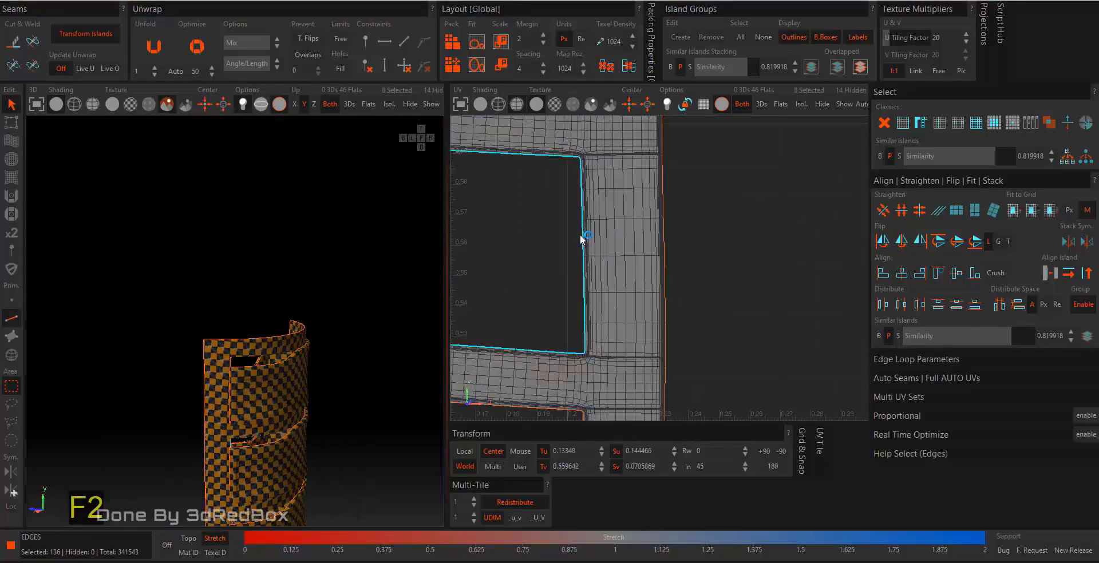
{"action": "middle_click_drag", "start_coordinate": [578, 161], "coordinate": [601, 215], "text": "alt"}
{"action": "scroll", "coordinate": [601, 216], "scroll_direction": "up", "scroll_amount": 10}
{"action": "scroll", "coordinate": [668, 198], "scroll_direction": "down", "scroll_amount": 2}
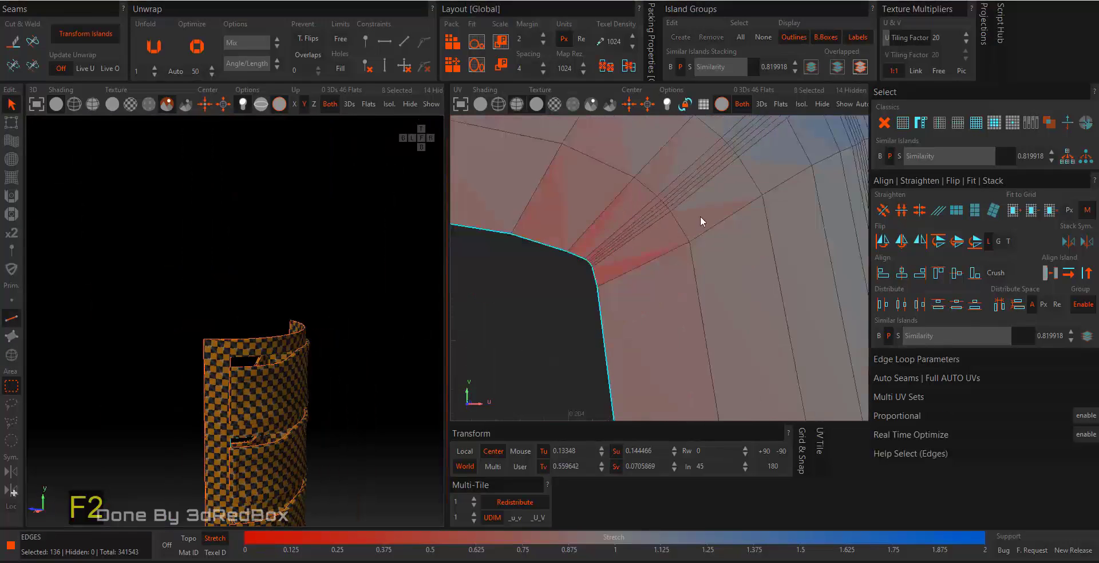
{"action": "scroll", "coordinate": [839, 131], "scroll_direction": "up", "scroll_amount": 5}
{"action": "middle_click_drag", "start_coordinate": [839, 131], "coordinate": [693, 234], "text": "alt"}
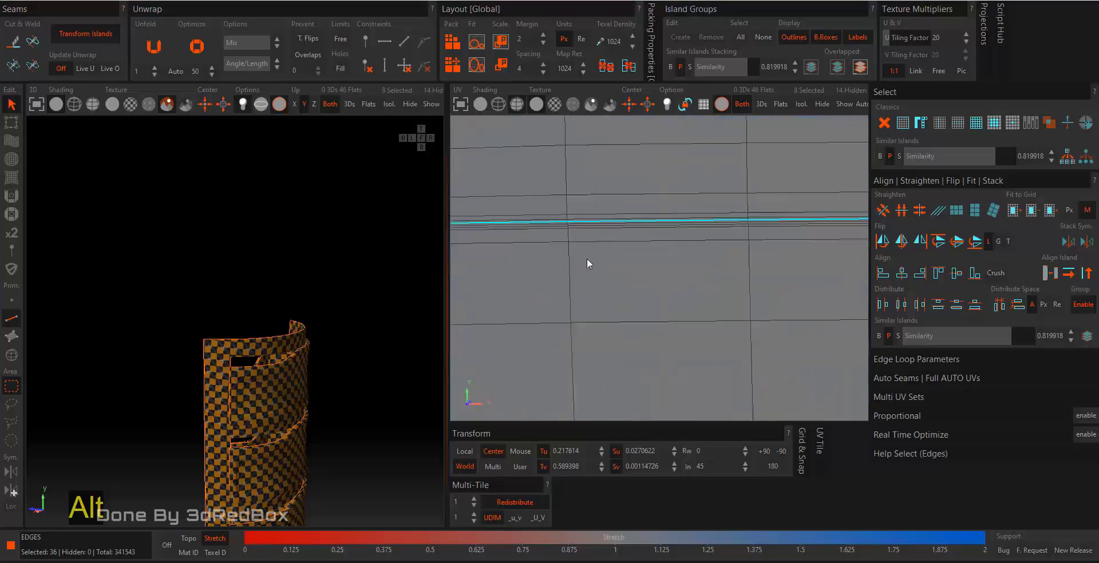
{"action": "scroll", "coordinate": [647, 283], "scroll_direction": "down", "scroll_amount": 5}
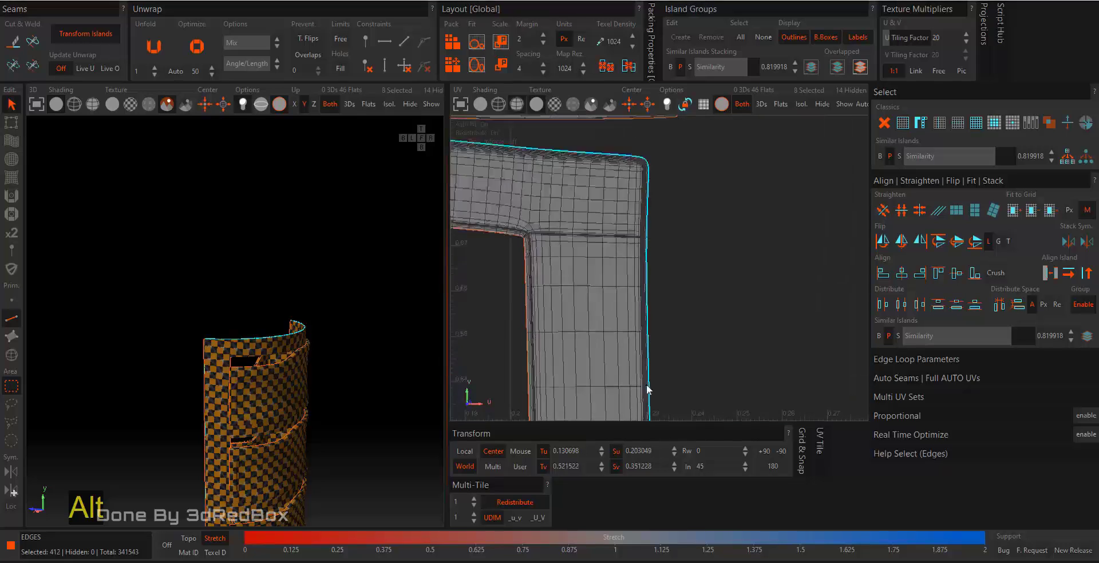
{"action": "middle_click_drag", "start_coordinate": [647, 384], "coordinate": [775, 294], "text": "alt"}
{"action": "scroll", "coordinate": [775, 294], "scroll_direction": "down", "scroll_amount": 4}
{"action": "left_click", "coordinate": [774, 294]}
Select the diagonal edge runs at the four outer corners of the left ladder-shaped frame island and cut them as seams
{"action": "scroll", "coordinate": [581, 365], "scroll_direction": "up", "scroll_amount": 5}
{"action": "double_click", "coordinate": [586, 356]}
{"action": "scroll", "coordinate": [593, 356], "scroll_direction": "down", "scroll_amount": 5}
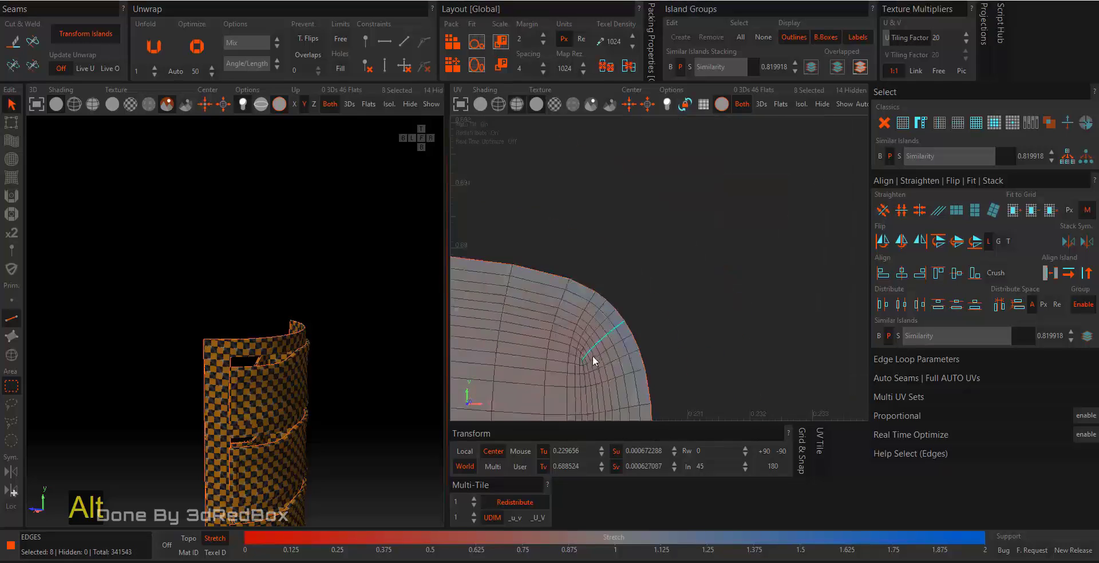
{"action": "middle_click_drag", "start_coordinate": [593, 356], "coordinate": [1037, 369], "text": "alt"}
{"action": "scroll", "coordinate": [637, 348], "scroll_direction": "up", "scroll_amount": 5}
{"action": "middle_click_drag", "start_coordinate": [586, 369], "coordinate": [688, 274], "text": "alt"}
{"action": "double_click", "coordinate": [657, 275], "text": "ctrl"}
{"action": "scroll", "coordinate": [657, 295], "scroll_direction": "down", "scroll_amount": 8}
{"action": "scroll", "coordinate": [688, 274], "scroll_direction": "up", "scroll_amount": 6}
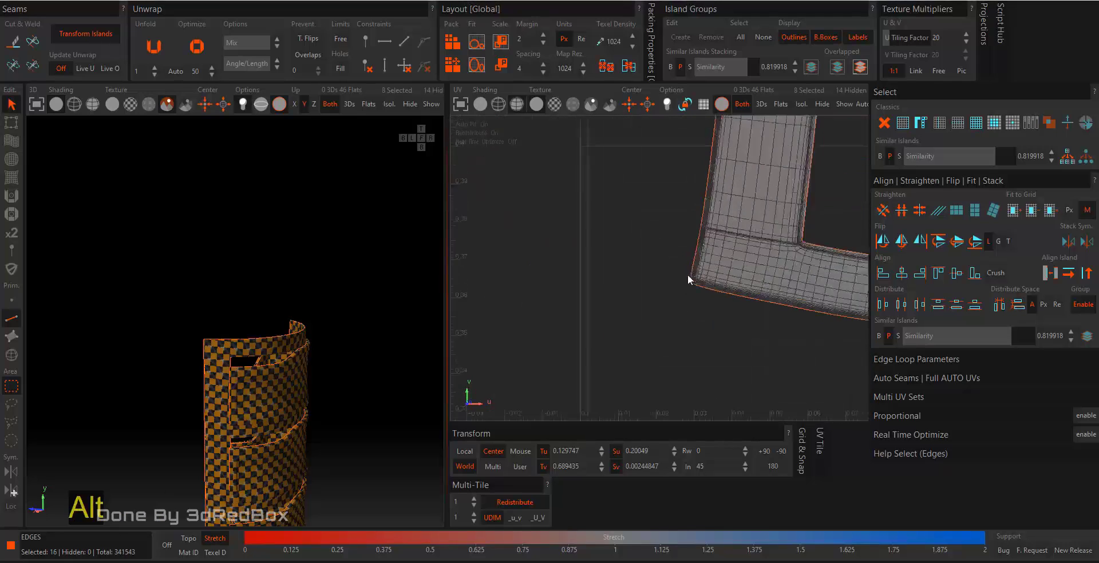
{"action": "double_click", "coordinate": [651, 266], "text": "ctrl"}
{"action": "scroll", "coordinate": [650, 266], "scroll_direction": "down", "scroll_amount": 3}
{"action": "middle_click_drag", "start_coordinate": [756, 279], "coordinate": [692, 301], "text": "alt"}
{"action": "scroll", "coordinate": [691, 301], "scroll_direction": "up", "scroll_amount": 7}
{"action": "double_click", "coordinate": [676, 305], "text": "ctrl"}
{"action": "scroll", "coordinate": [675, 306], "scroll_direction": "down", "scroll_amount": 5}
{"action": "key", "text": "c"}
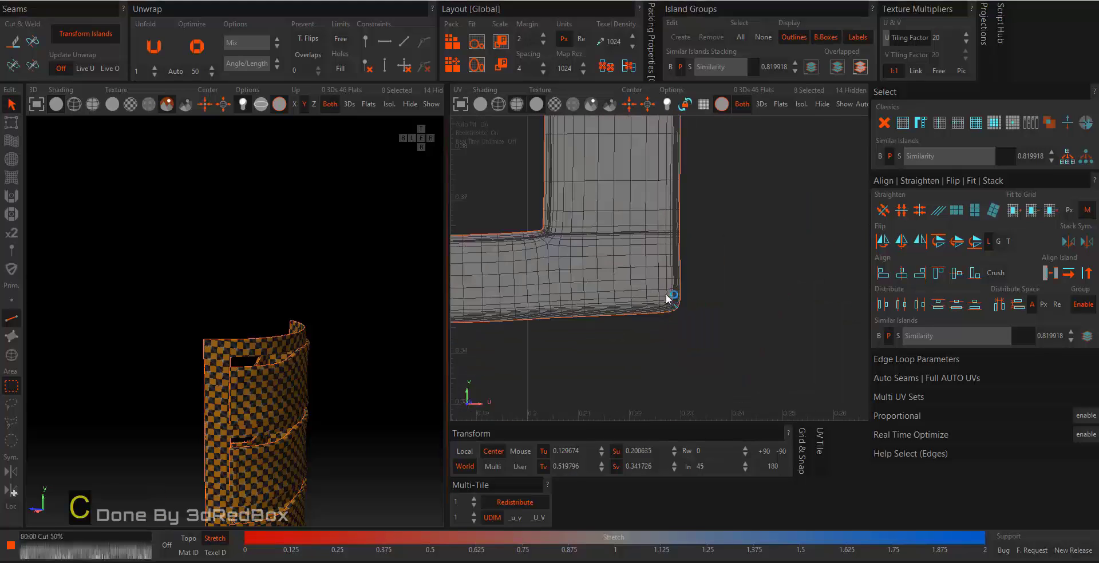
Cut the diagonal edge runs at the four outer corners of the right frame island in the same way
{"action": "scroll", "coordinate": [681, 272], "scroll_direction": "up", "scroll_amount": 5}
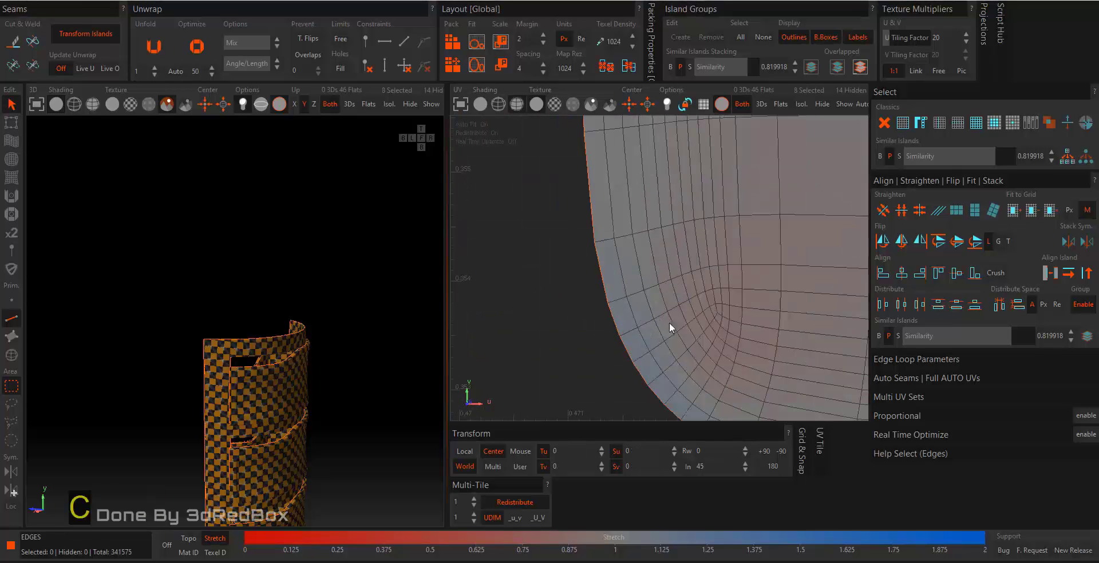
{"action": "double_click", "coordinate": [702, 335]}
{"action": "scroll", "coordinate": [702, 336], "scroll_direction": "down", "scroll_amount": 8}
{"action": "middle_click_drag", "start_coordinate": [702, 335], "coordinate": [515, 309], "text": "alt"}
{"action": "scroll", "coordinate": [638, 335], "scroll_direction": "up", "scroll_amount": 4}
{"action": "middle_click_drag", "start_coordinate": [638, 335], "coordinate": [699, 353], "text": "alt"}
{"action": "scroll", "coordinate": [699, 352], "scroll_direction": "up", "scroll_amount": 5}
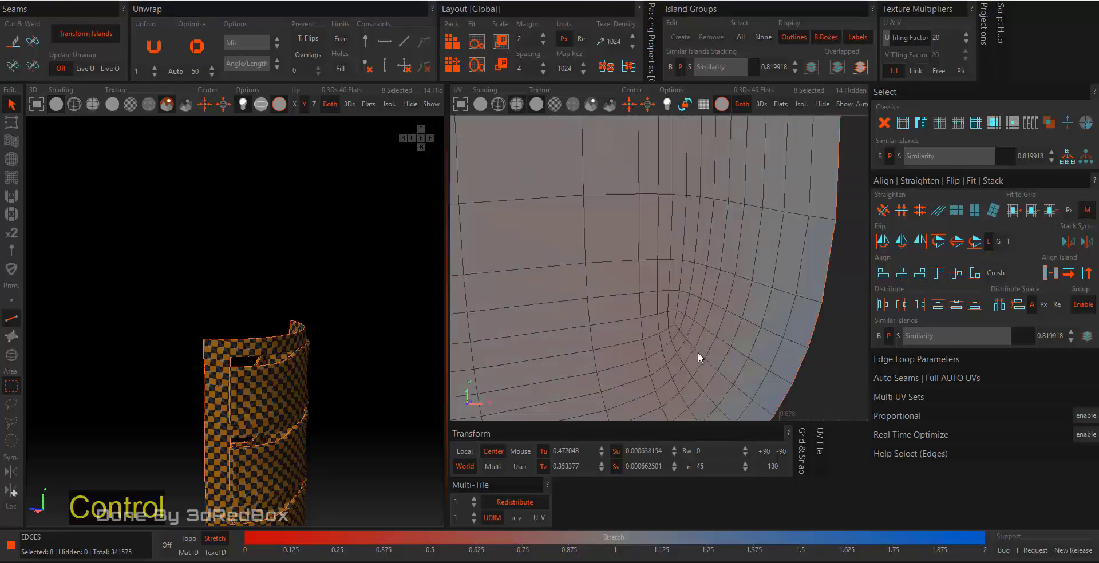
{"action": "double_click", "coordinate": [697, 349], "text": "ctrl"}
{"action": "scroll", "coordinate": [683, 219], "scroll_direction": "down", "scroll_amount": 6}
{"action": "middle_click_drag", "start_coordinate": [683, 219], "coordinate": [737, 226], "text": "alt"}
{"action": "scroll", "coordinate": [754, 179], "scroll_direction": "up", "scroll_amount": 6}
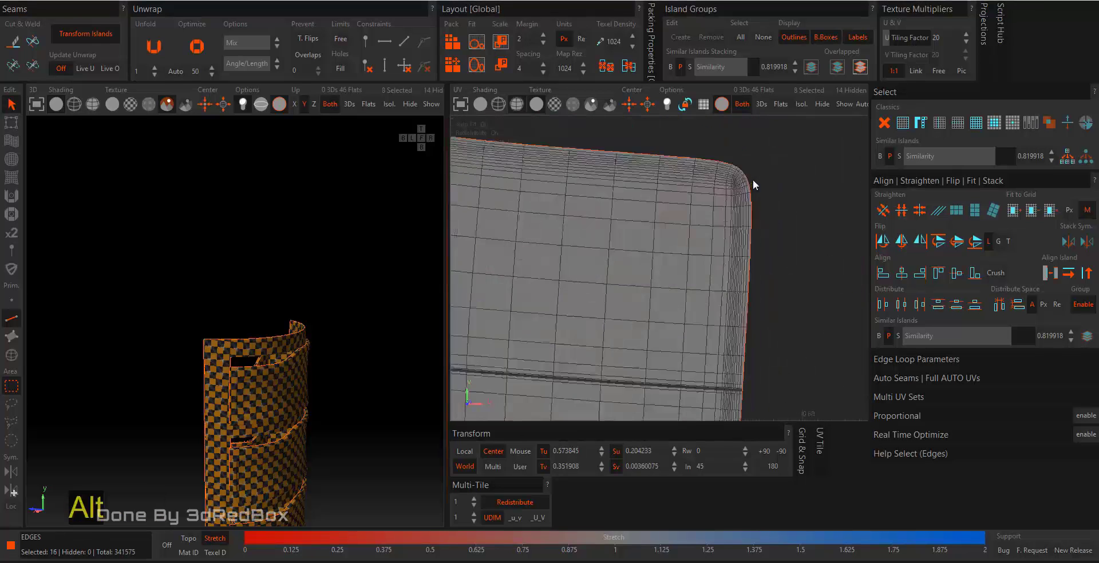
{"action": "scroll", "coordinate": [754, 180], "scroll_direction": "down", "scroll_amount": 3}
{"action": "double_click", "coordinate": [736, 226], "text": "ctrl"}
{"action": "scroll", "coordinate": [736, 225], "scroll_direction": "down", "scroll_amount": 6}
{"action": "middle_click_drag", "start_coordinate": [750, 284], "coordinate": [620, 290], "text": "alt"}
{"action": "scroll", "coordinate": [619, 291], "scroll_direction": "up", "scroll_amount": 6}
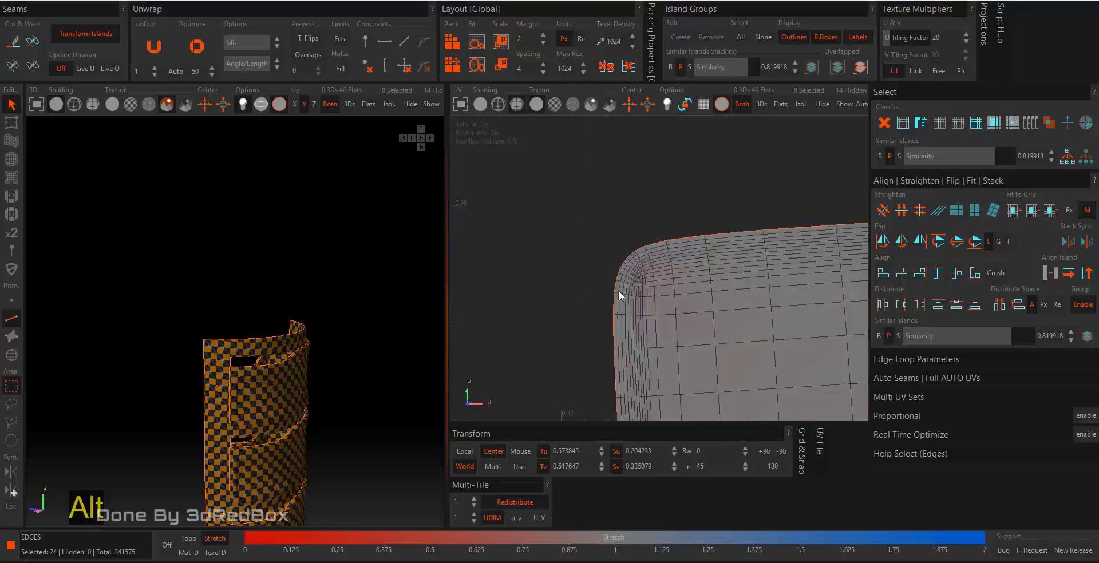
{"action": "key", "text": "c"}
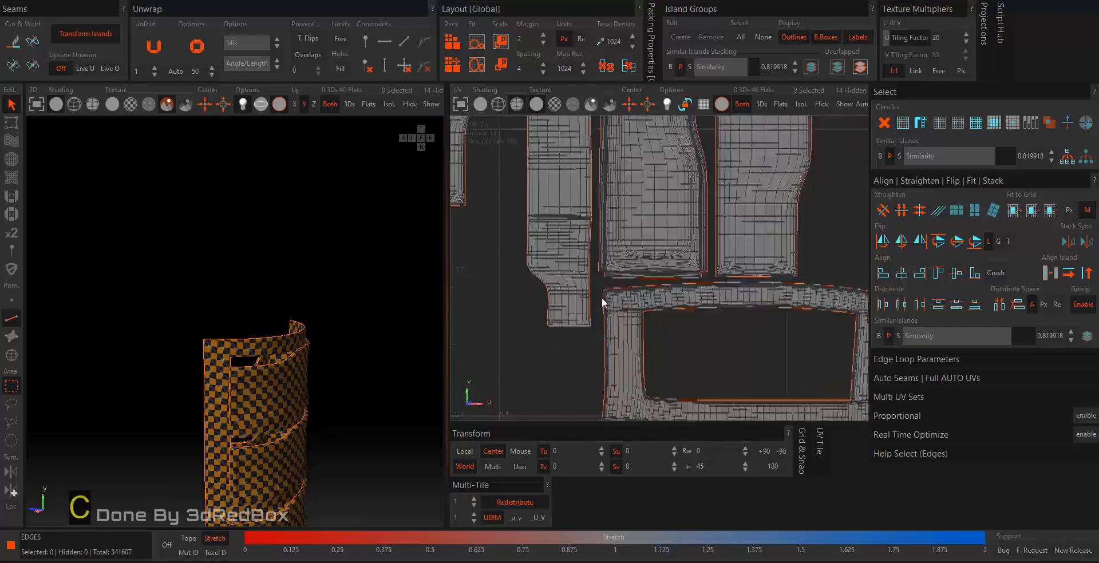
Select both ladder-shaped frame islands and unfold them with their corner cuts
{"action": "key", "text": "F4"}
{"action": "left_click_drag", "start_coordinate": [694, 363], "coordinate": [507, 295]}
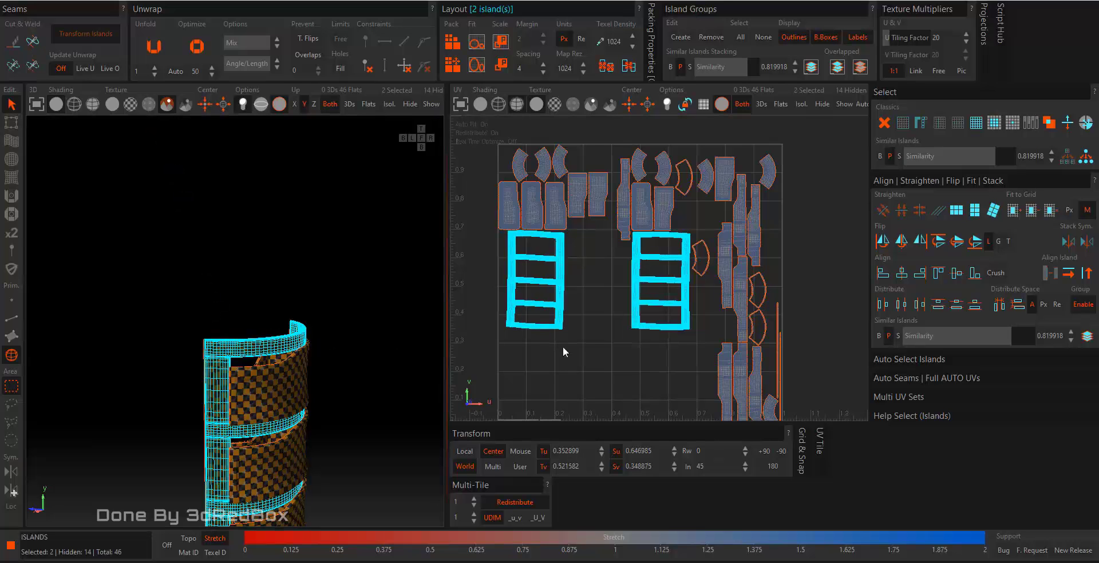
Examine the edge loops around a window opening of the left frame island, especially at the inner corners
{"action": "key", "text": "F2"}
{"action": "scroll", "coordinate": [630, 344], "scroll_direction": "up", "scroll_amount": 10}
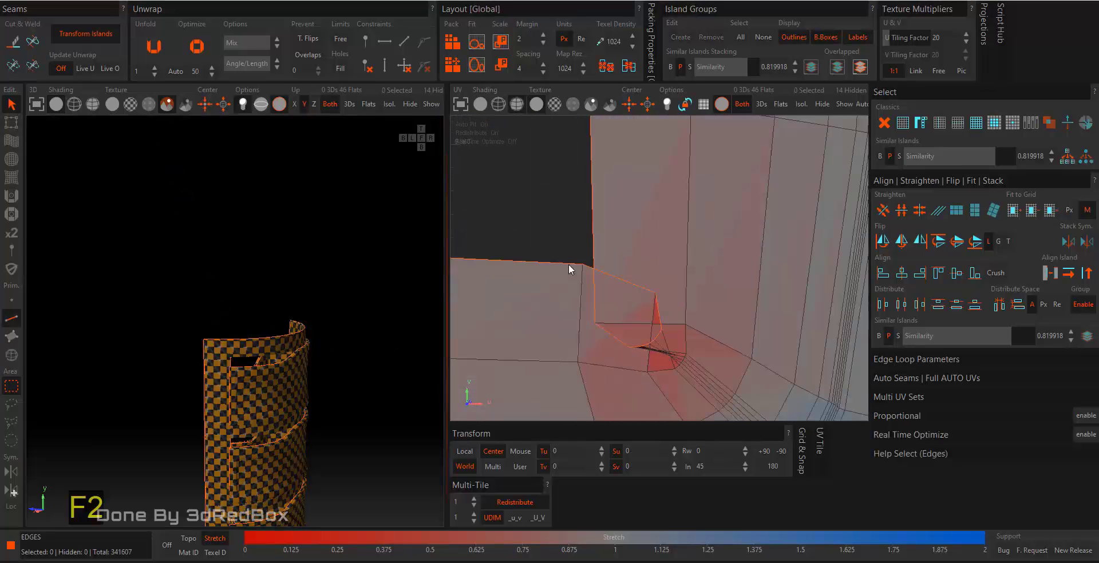
{"action": "double_click", "coordinate": [568, 264]}
{"action": "scroll", "coordinate": [627, 372], "scroll_direction": "up", "scroll_amount": 6}
{"action": "scroll", "coordinate": [690, 341], "scroll_direction": "down", "scroll_amount": 6}
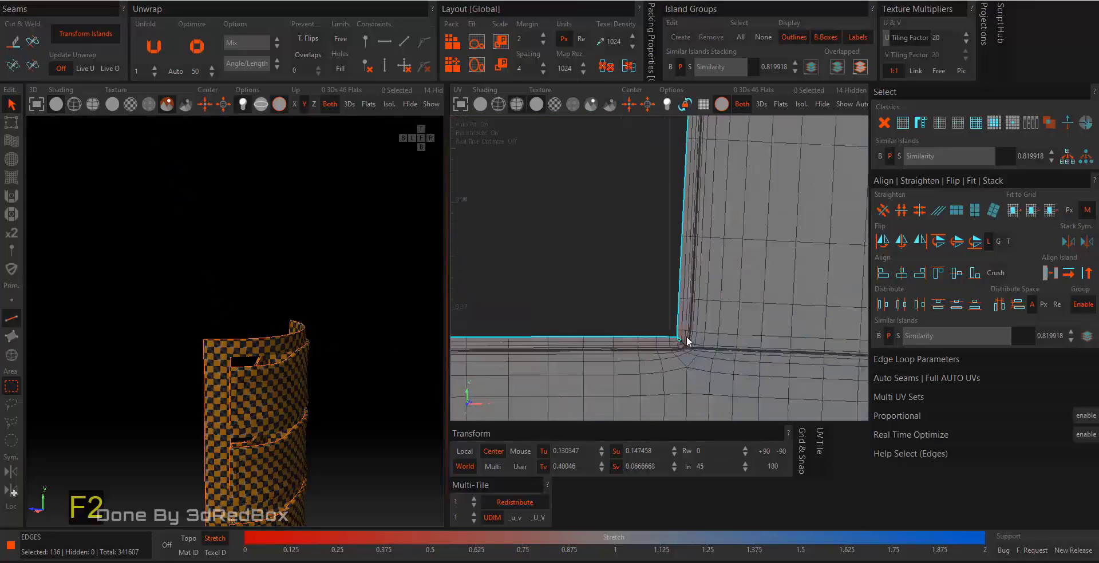
{"action": "middle_click_drag", "start_coordinate": [686, 336], "coordinate": [747, 322], "text": "alt"}
{"action": "scroll", "coordinate": [770, 293], "scroll_direction": "up", "scroll_amount": 3}
{"action": "left_click", "coordinate": [779, 287]}
{"action": "scroll", "coordinate": [779, 240], "scroll_direction": "up", "scroll_amount": 3}
{"action": "double_click", "coordinate": [779, 240]}
{"action": "scroll", "coordinate": [779, 240], "scroll_direction": "down", "scroll_amount": 4}
{"action": "middle_click_drag", "start_coordinate": [778, 241], "coordinate": [702, 266], "text": "alt"}
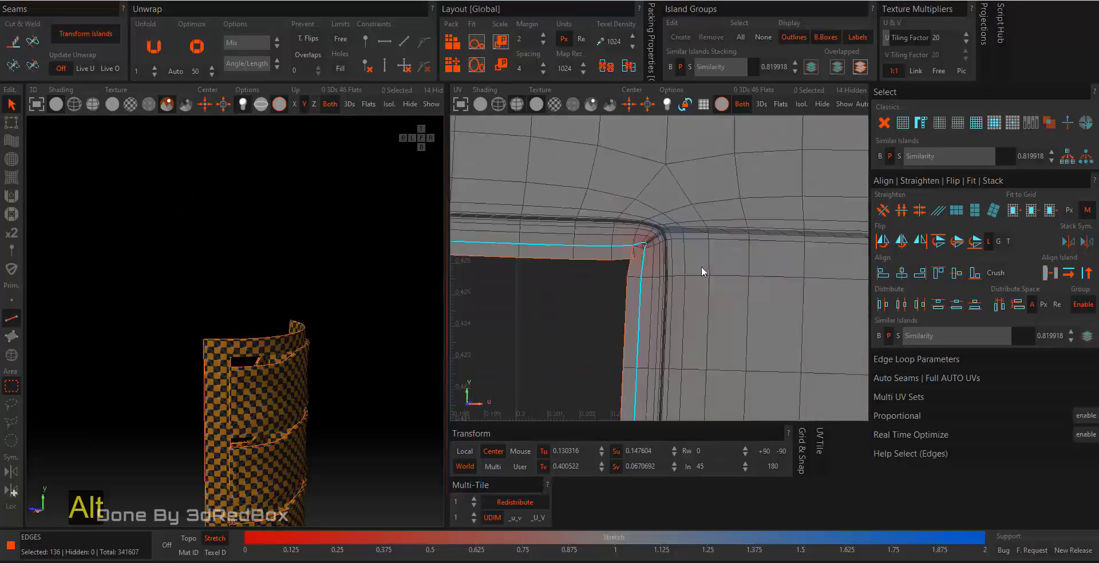
{"action": "scroll", "coordinate": [640, 240], "scroll_direction": "up", "scroll_amount": 4}
{"action": "middle_click_drag", "start_coordinate": [629, 240], "coordinate": [730, 329], "text": "alt"}
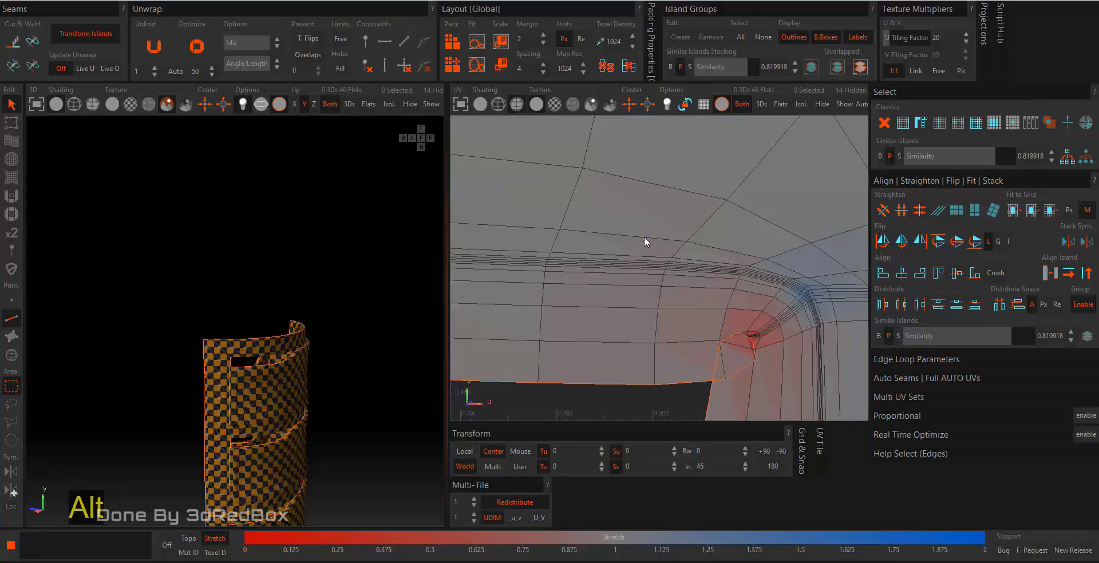
{"action": "double_click", "coordinate": [644, 240]}
{"action": "scroll", "coordinate": [672, 196], "scroll_direction": "down", "scroll_amount": 5}
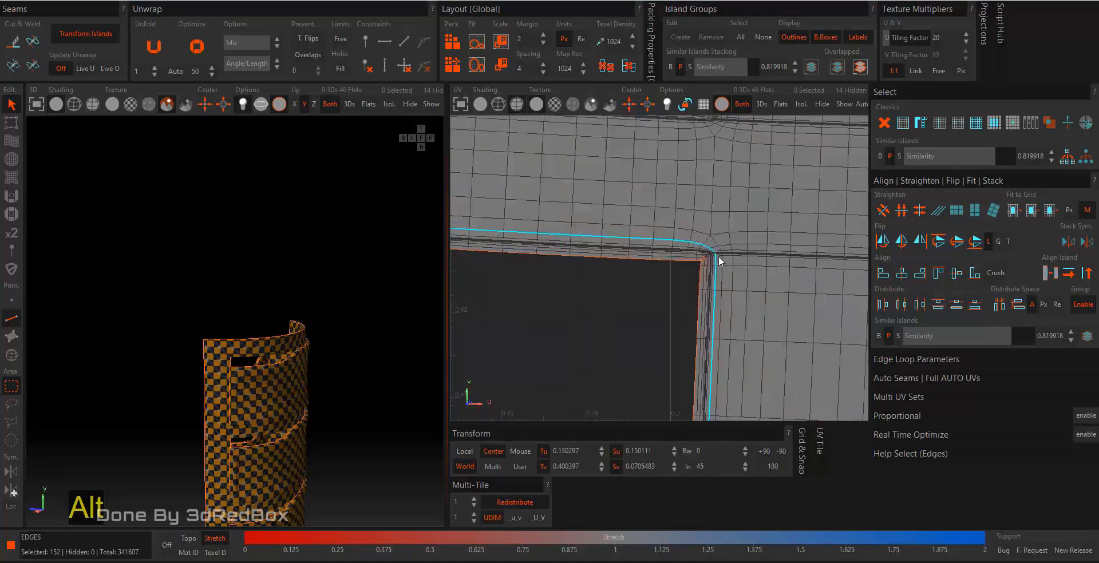
{"action": "scroll", "coordinate": [710, 252], "scroll_direction": "up", "scroll_amount": 4}
{"action": "double_click", "coordinate": [695, 252]}
{"action": "scroll", "coordinate": [746, 260], "scroll_direction": "down", "scroll_amount": 8}
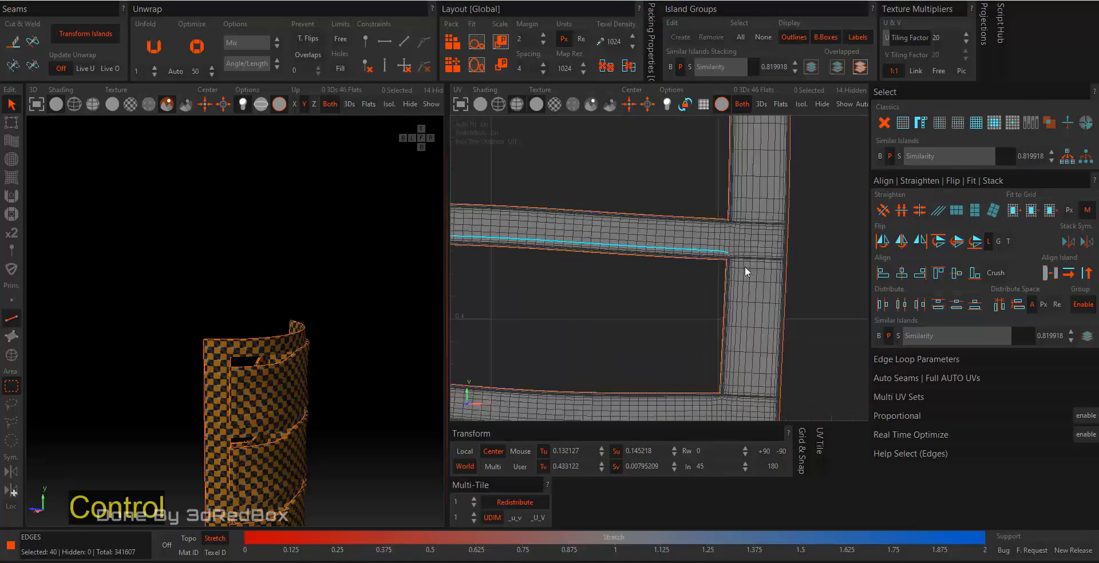
Select the two long outer side borders of the left frame island
{"action": "scroll", "coordinate": [773, 295], "scroll_direction": "up", "scroll_amount": 3}
{"action": "scroll", "coordinate": [787, 315], "scroll_direction": "down", "scroll_amount": 8}
{"action": "scroll", "coordinate": [727, 318], "scroll_direction": "up", "scroll_amount": 9}
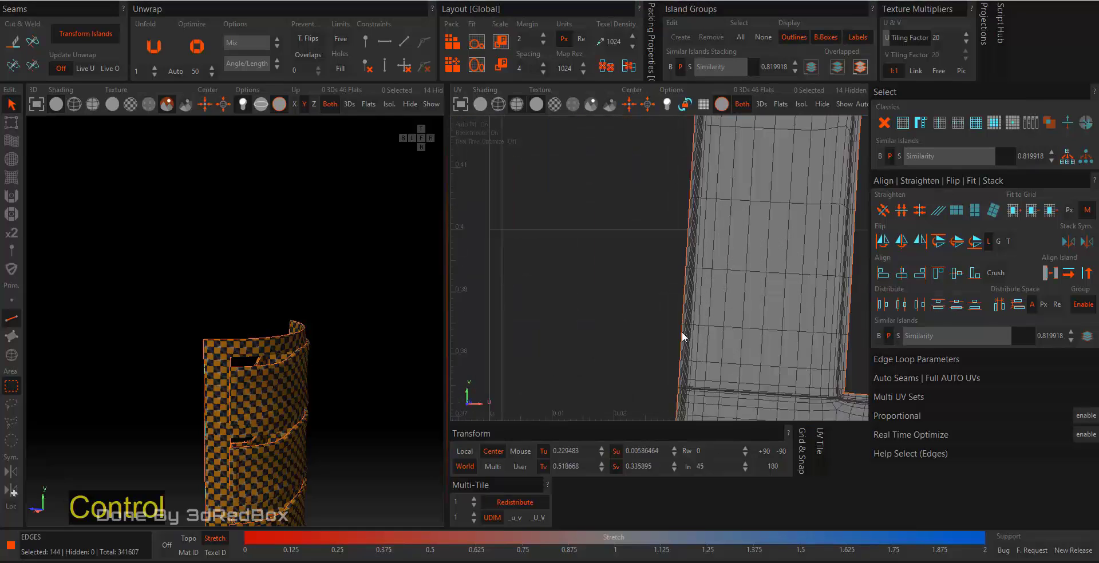
{"action": "double_click", "coordinate": [682, 333], "text": "ctrl"}
{"action": "scroll", "coordinate": [689, 331], "scroll_direction": "down", "scroll_amount": 9}
{"action": "scroll", "coordinate": [852, 316], "scroll_direction": "up", "scroll_amount": 6}
{"action": "middle_click_drag", "start_coordinate": [852, 316], "coordinate": [686, 336], "text": "alt"}
{"action": "scroll", "coordinate": [685, 336], "scroll_direction": "down", "scroll_amount": 6}
{"action": "scroll", "coordinate": [504, 226], "scroll_direction": "up", "scroll_amount": 5}
{"action": "middle_click_drag", "start_coordinate": [504, 226], "coordinate": [614, 259], "text": "alt"}
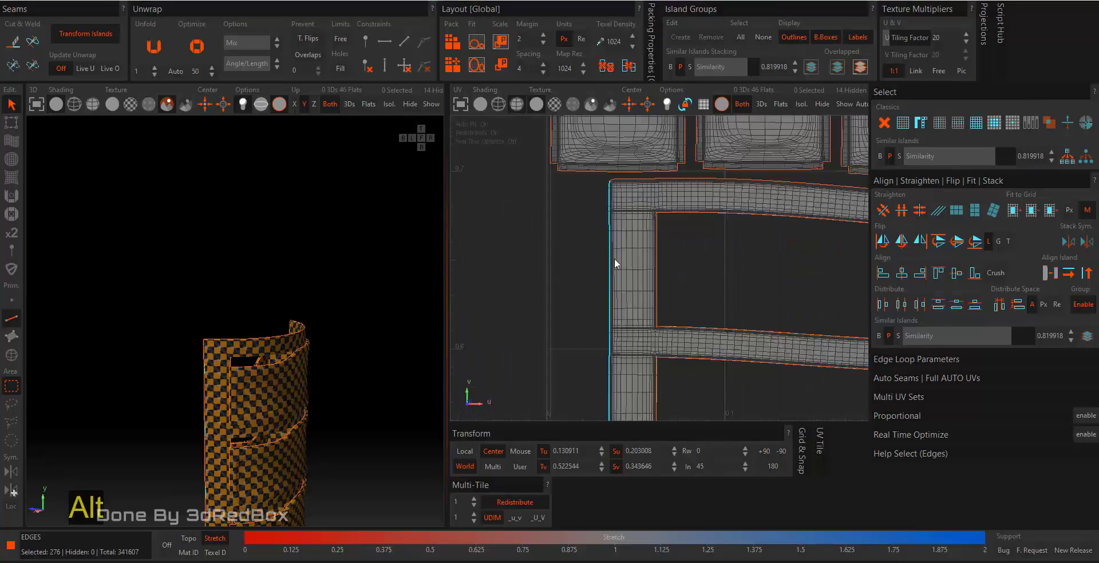
Undo the constraint just applied to the left frame island's side borders
{"action": "scroll", "coordinate": [637, 275], "scroll_direction": "up", "scroll_amount": 1}
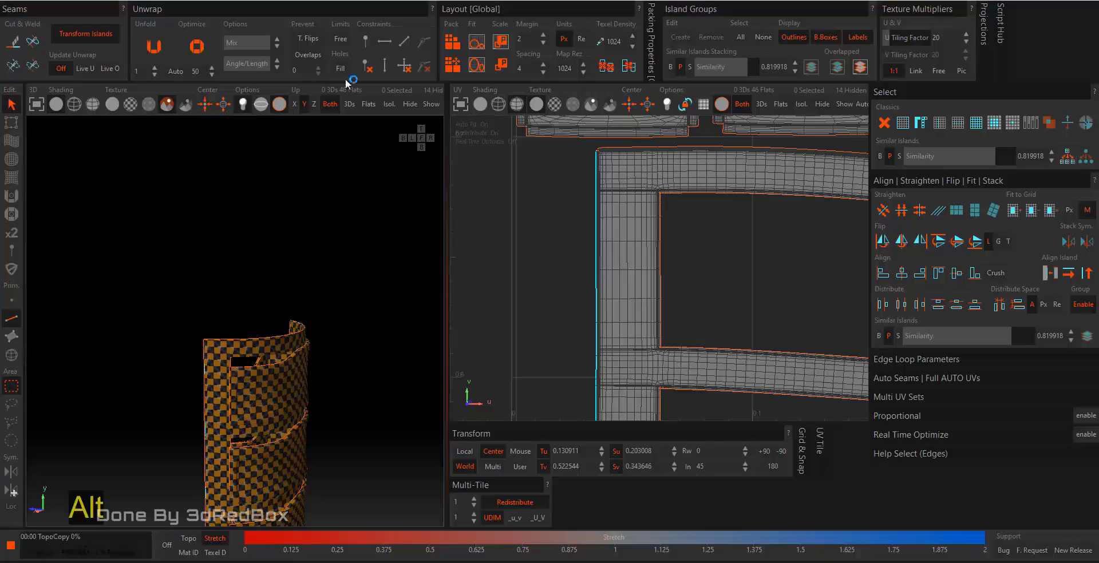
{"action": "scroll", "coordinate": [599, 143], "scroll_direction": "up", "scroll_amount": 8}
{"action": "key", "text": "ctrl+z"}
{"action": "scroll", "coordinate": [589, 281], "scroll_direction": "up", "scroll_amount": 4}
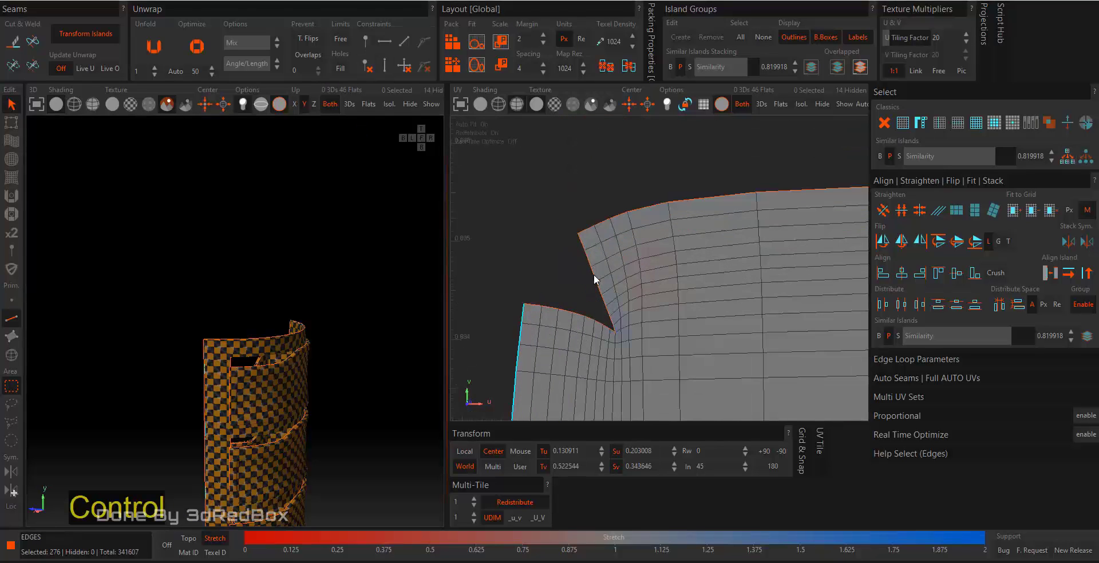
Add the cut edges at the left frame's four corners to the side border selection and apply a vertical constraint
{"action": "double_click", "coordinate": [593, 274], "text": "ctrl"}
{"action": "scroll", "coordinate": [621, 291], "scroll_direction": "down", "scroll_amount": 8}
{"action": "middle_click_drag", "start_coordinate": [750, 310], "coordinate": [618, 152], "text": "alt"}
{"action": "scroll", "coordinate": [603, 266], "scroll_direction": "up", "scroll_amount": 8}
{"action": "double_click", "coordinate": [612, 250], "text": "ctrl"}
{"action": "scroll", "coordinate": [613, 250], "scroll_direction": "down", "scroll_amount": 9}
{"action": "scroll", "coordinate": [616, 150], "scroll_direction": "up", "scroll_amount": 8}
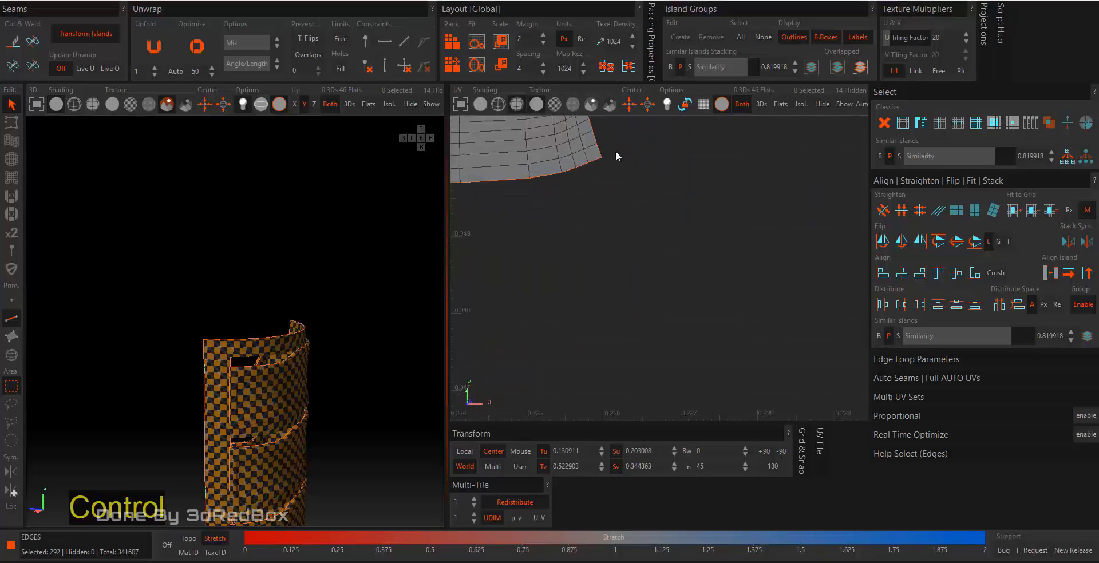
{"action": "scroll", "coordinate": [599, 151], "scroll_direction": "down", "scroll_amount": 8}
{"action": "middle_click_drag", "start_coordinate": [541, 232], "coordinate": [688, 246], "text": "alt"}
{"action": "scroll", "coordinate": [688, 246], "scroll_direction": "up", "scroll_amount": 8}
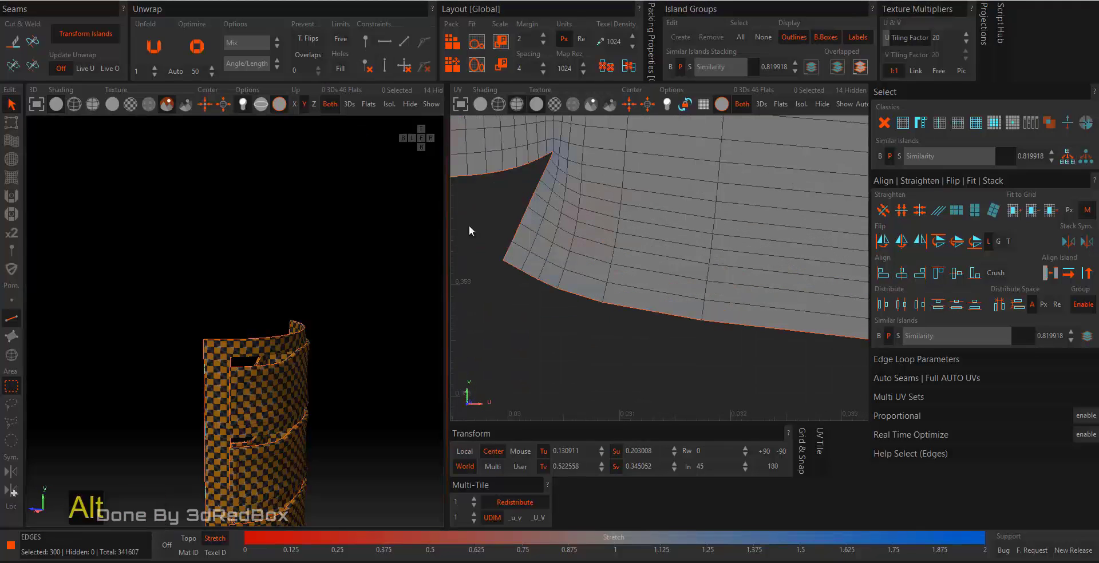
{"action": "double_click", "coordinate": [504, 249], "text": "ctrl"}
{"action": "scroll", "coordinate": [504, 250], "scroll_direction": "down", "scroll_amount": 8}
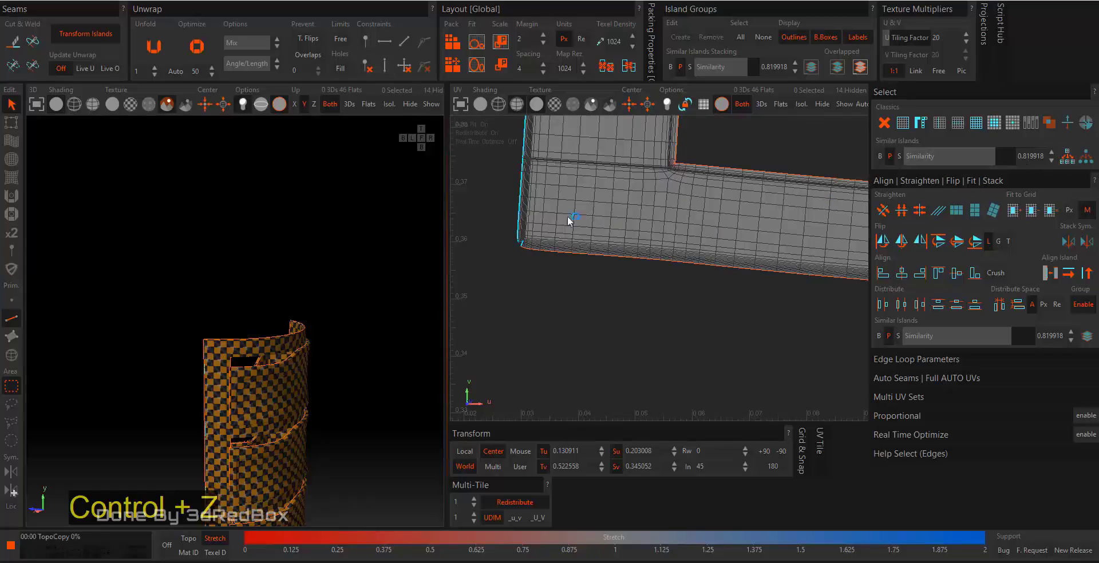
{"action": "left_click", "coordinate": [382, 72]}
Select the right frame island's two side borders with their cut corner edges and apply a vertical constraint
{"action": "scroll", "coordinate": [547, 296], "scroll_direction": "down", "scroll_amount": 8}
{"action": "middle_click_drag", "start_coordinate": [762, 305], "coordinate": [555, 313], "text": "alt"}
{"action": "scroll", "coordinate": [609, 303], "scroll_direction": "up", "scroll_amount": 12}
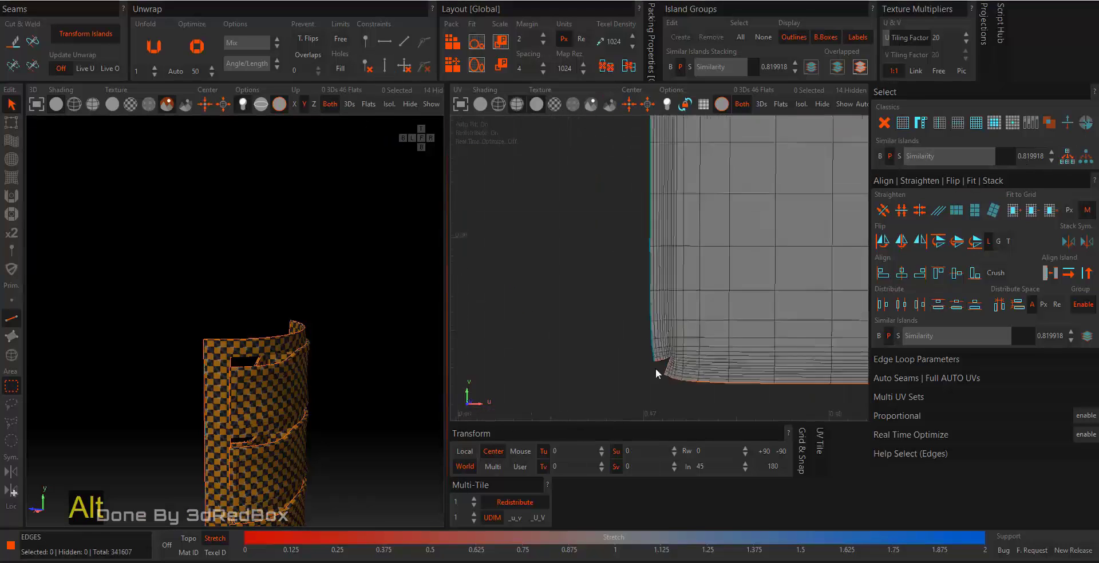
{"action": "double_click", "coordinate": [708, 378]}
{"action": "double_click", "coordinate": [645, 327], "text": "ctrl"}
{"action": "scroll", "coordinate": [644, 328], "scroll_direction": "down", "scroll_amount": 8}
{"action": "middle_click_drag", "start_coordinate": [819, 316], "coordinate": [607, 303], "text": "alt"}
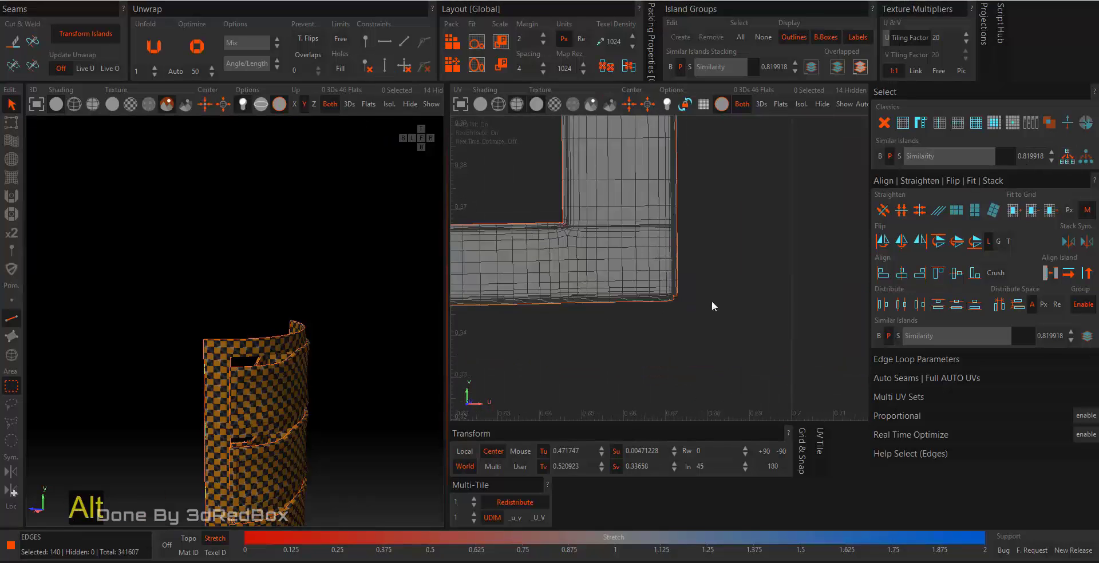
{"action": "scroll", "coordinate": [681, 303], "scroll_direction": "up", "scroll_amount": 10}
{"action": "double_click", "coordinate": [796, 225], "text": "ctrl"}
{"action": "scroll", "coordinate": [796, 225], "scroll_direction": "down", "scroll_amount": 8}
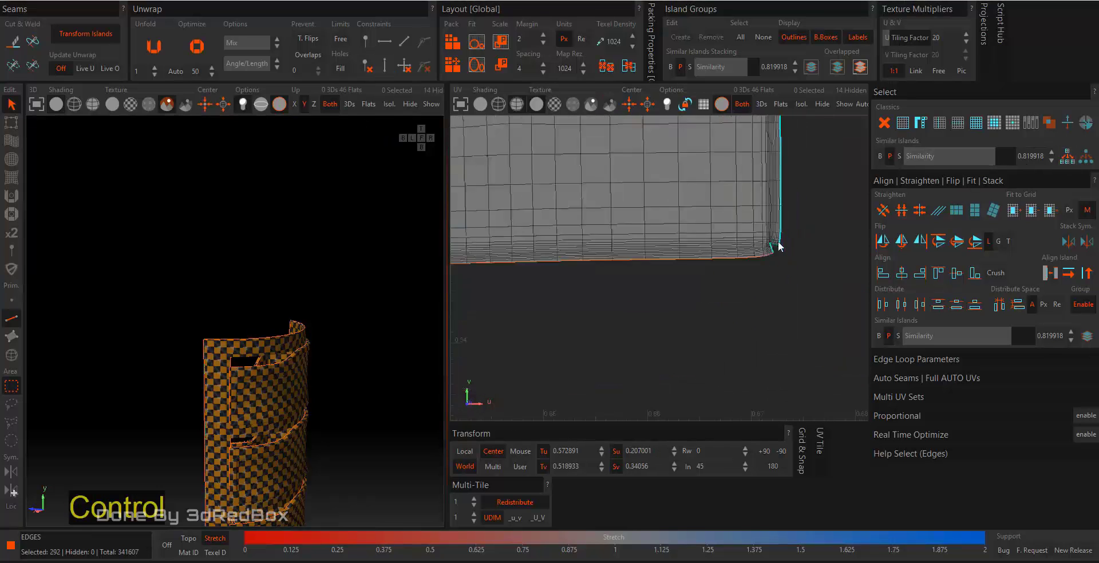
{"action": "middle_click_drag", "start_coordinate": [796, 229], "coordinate": [733, 362], "text": "alt"}
{"action": "scroll", "coordinate": [764, 311], "scroll_direction": "up", "scroll_amount": 10}
{"action": "scroll", "coordinate": [764, 311], "scroll_direction": "up", "scroll_amount": 3}
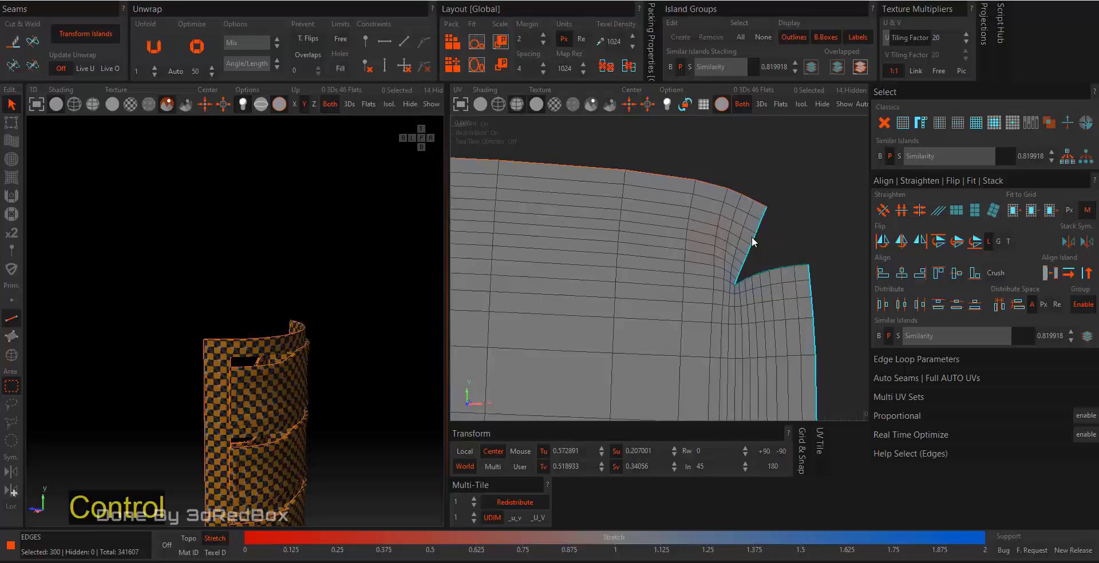
{"action": "scroll", "coordinate": [752, 237], "scroll_direction": "down", "scroll_amount": 8}
{"action": "middle_click_drag", "start_coordinate": [606, 265], "coordinate": [731, 257], "text": "alt"}
{"action": "scroll", "coordinate": [731, 257], "scroll_direction": "up", "scroll_amount": 10}
{"action": "double_click", "coordinate": [703, 235], "text": "ctrl"}
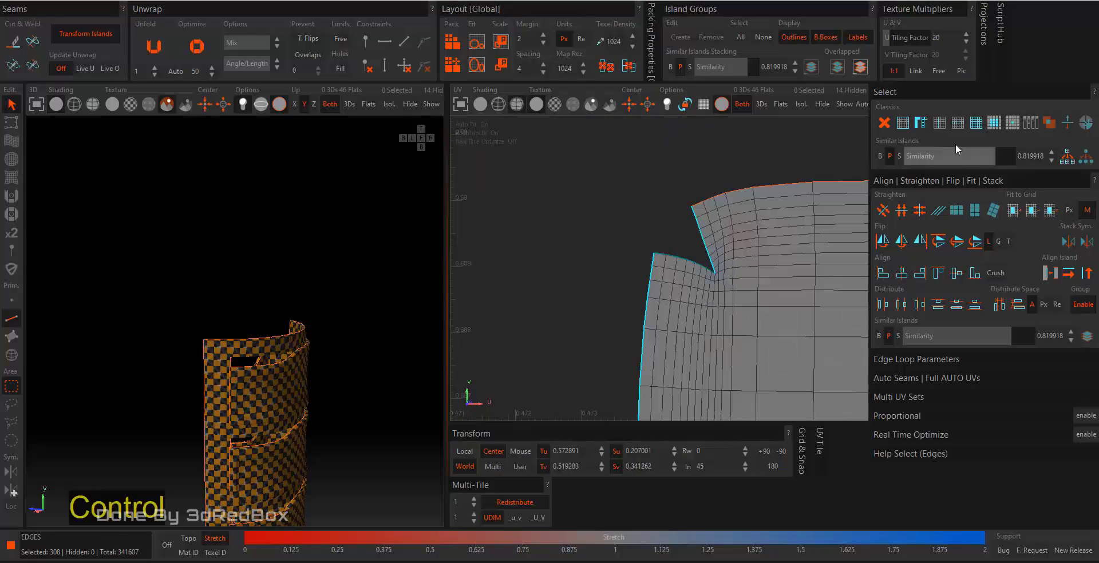
{"action": "left_click", "coordinate": [385, 65]}
Select the right frame island's upper border together with its cut corner edges
{"action": "scroll", "coordinate": [562, 256], "scroll_direction": "down", "scroll_amount": 8}
{"action": "scroll", "coordinate": [562, 256], "scroll_direction": "up", "scroll_amount": 10}
{"action": "double_click", "coordinate": [604, 229], "text": "ctrl"}
{"action": "scroll", "coordinate": [604, 230], "scroll_direction": "down", "scroll_amount": 3}
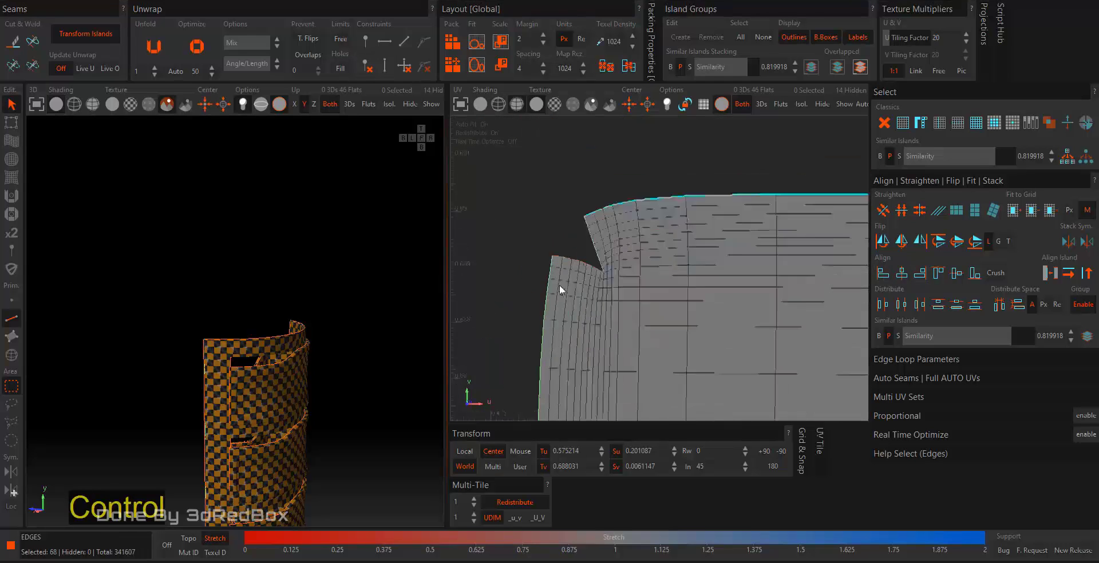
{"action": "scroll", "coordinate": [559, 286], "scroll_direction": "up", "scroll_amount": 4}
{"action": "double_click", "coordinate": [583, 201], "text": "ctrl"}
{"action": "scroll", "coordinate": [606, 218], "scroll_direction": "down", "scroll_amount": 10}
{"action": "middle_click_drag", "start_coordinate": [819, 246], "coordinate": [520, 270], "text": "alt"}
{"action": "middle_click_drag", "start_coordinate": [819, 280], "coordinate": [531, 276], "text": "alt"}
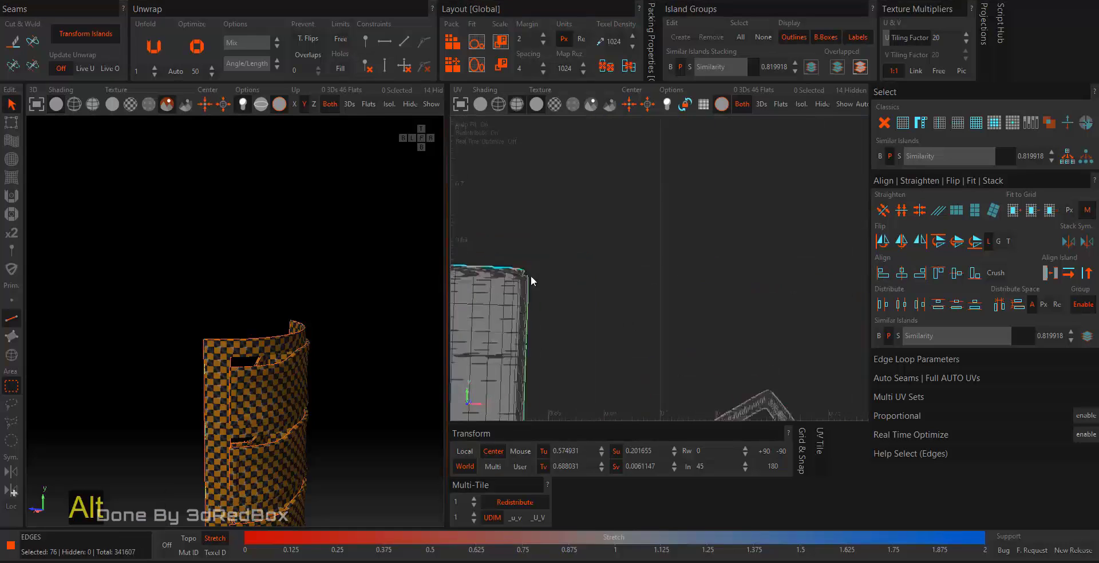
{"action": "scroll", "coordinate": [530, 276], "scroll_direction": "up", "scroll_amount": 6}
{"action": "double_click", "coordinate": [528, 273], "text": "ctrl"}
Add the right frame island's lower border and its cut corner edges to the selection
{"action": "scroll", "coordinate": [537, 277], "scroll_direction": "down", "scroll_amount": 10}
{"action": "middle_click_drag", "start_coordinate": [541, 395], "coordinate": [579, 193], "text": "alt"}
{"action": "scroll", "coordinate": [603, 245], "scroll_direction": "up", "scroll_amount": 10}
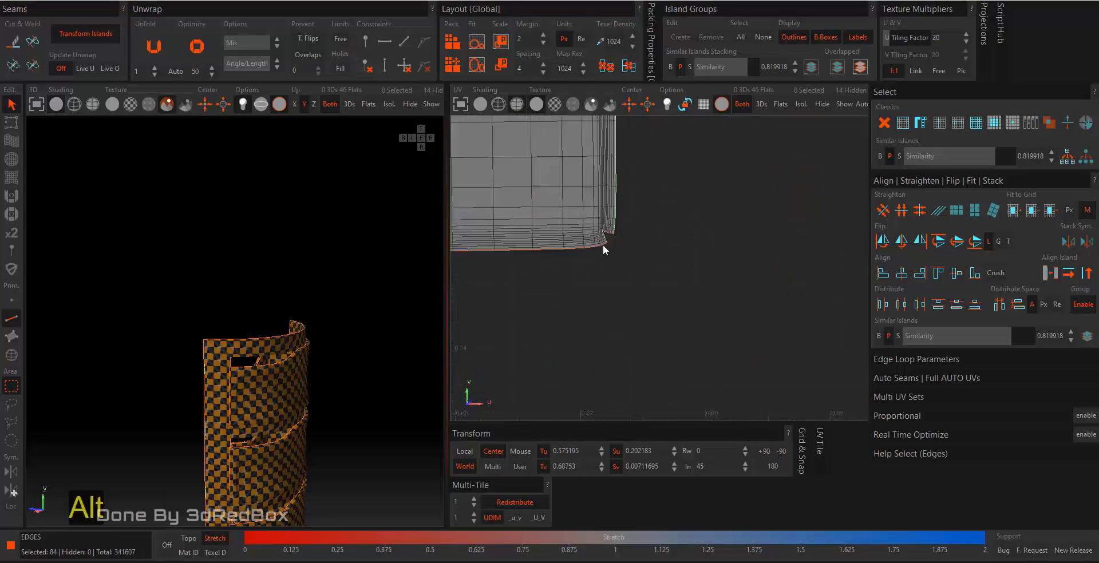
{"action": "scroll", "coordinate": [603, 245], "scroll_direction": "up", "scroll_amount": 5}
{"action": "double_click", "coordinate": [660, 200], "text": "ctrl"}
{"action": "scroll", "coordinate": [653, 252], "scroll_direction": "down", "scroll_amount": 10}
{"action": "middle_click_drag", "start_coordinate": [653, 252], "coordinate": [555, 272], "text": "alt"}
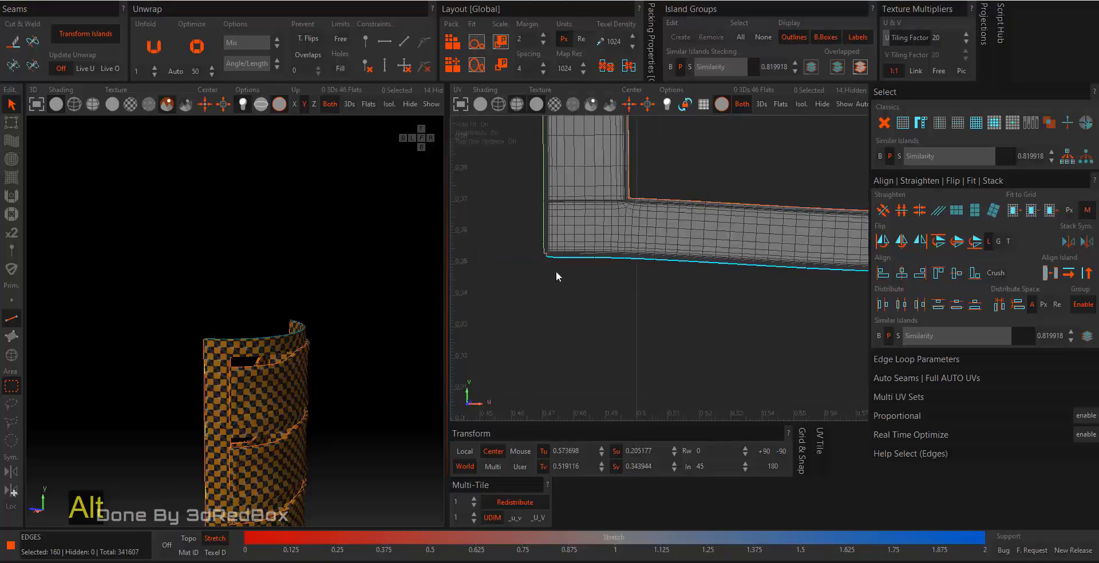
{"action": "scroll", "coordinate": [599, 331], "scroll_direction": "up", "scroll_amount": 10}
{"action": "scroll", "coordinate": [570, 324], "scroll_direction": "down", "scroll_amount": 10}
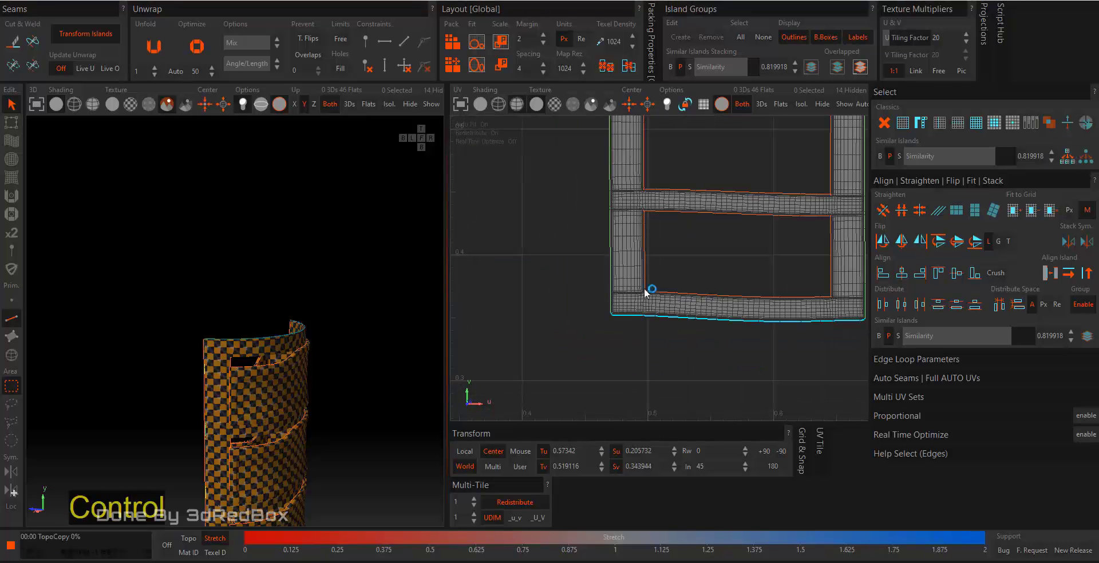
Add the left frame island's lower border and both of its cut corner edges to the selection
{"action": "scroll", "coordinate": [629, 300], "scroll_direction": "down", "scroll_amount": 3}
{"action": "middle_click_drag", "start_coordinate": [521, 303], "coordinate": [786, 284], "text": "alt"}
{"action": "scroll", "coordinate": [786, 284], "scroll_direction": "up", "scroll_amount": 4}
{"action": "scroll", "coordinate": [787, 286], "scroll_direction": "up", "scroll_amount": 8}
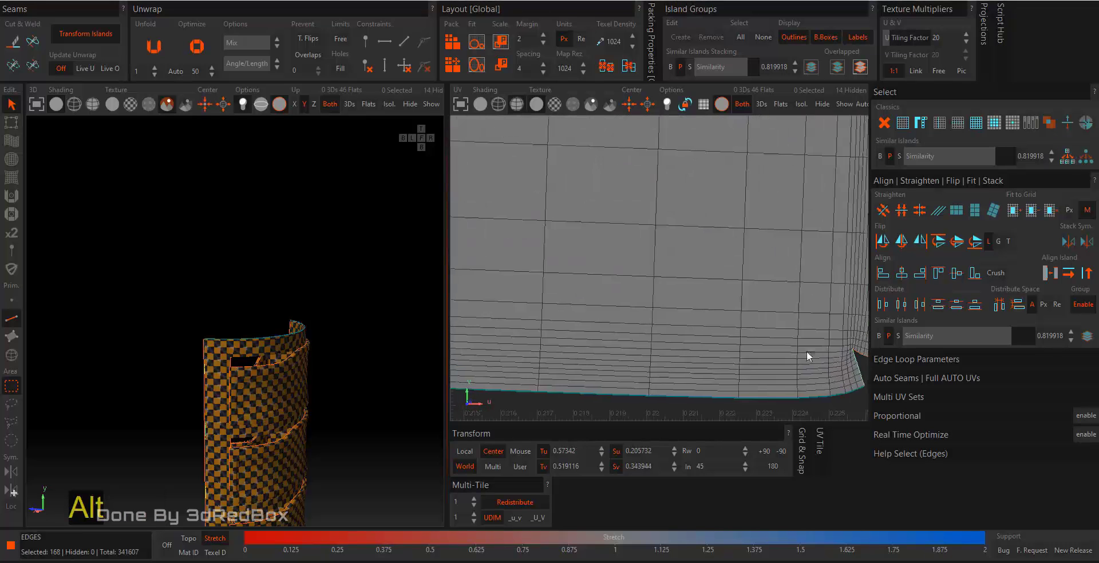
{"action": "middle_click_drag", "start_coordinate": [806, 352], "coordinate": [730, 366], "text": "alt"}
{"action": "scroll", "coordinate": [733, 379], "scroll_direction": "up", "scroll_amount": 2}
{"action": "double_click", "coordinate": [736, 379], "text": "ctrl"}
{"action": "double_click", "coordinate": [794, 308], "text": "ctrl"}
{"action": "scroll", "coordinate": [795, 311], "scroll_direction": "down", "scroll_amount": 8}
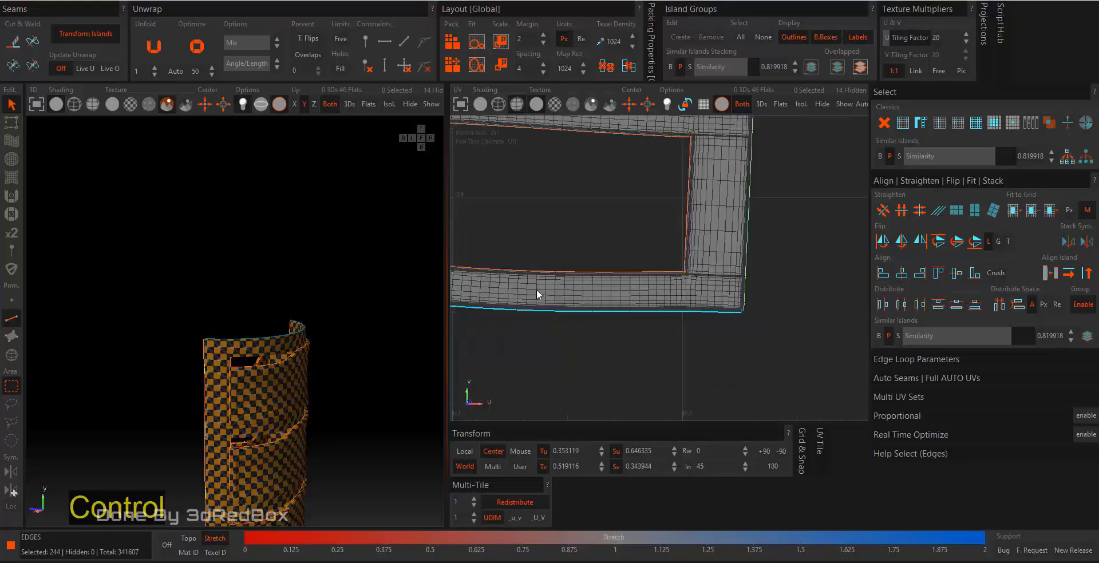
{"action": "middle_click_drag", "start_coordinate": [524, 289], "coordinate": [764, 259], "text": "alt"}
{"action": "scroll", "coordinate": [749, 255], "scroll_direction": "up", "scroll_amount": 10}
{"action": "double_click", "coordinate": [723, 200], "text": "ctrl"}
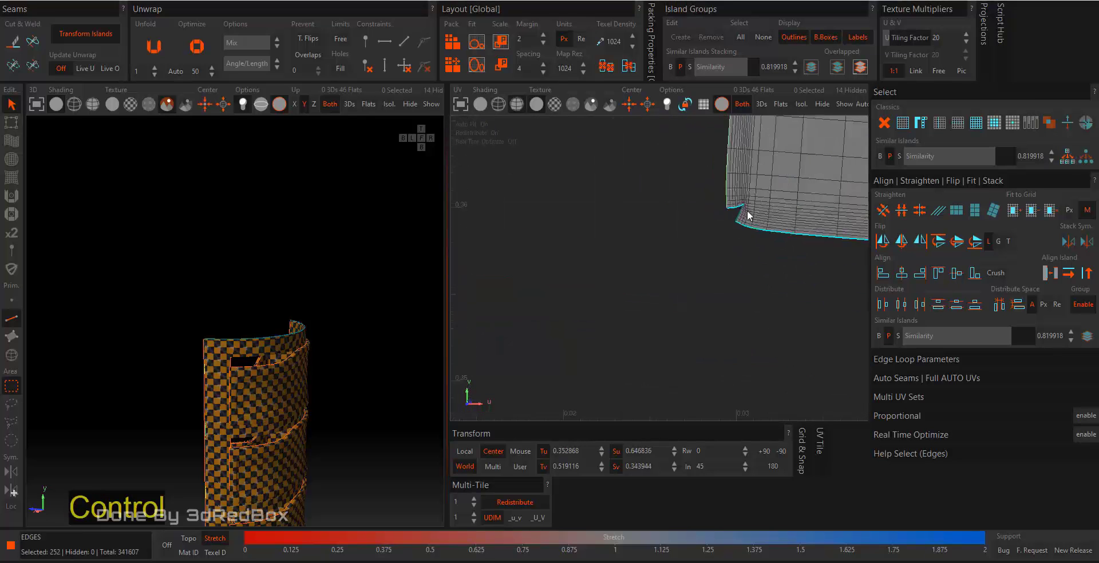
Add the left frame island's upper border with its cut corner edges and apply a horizontal constraint to all selected borders
{"action": "scroll", "coordinate": [781, 198], "scroll_direction": "down", "scroll_amount": 8}
{"action": "scroll", "coordinate": [687, 361], "scroll_direction": "up", "scroll_amount": 10}
{"action": "scroll", "coordinate": [676, 341], "scroll_direction": "up", "scroll_amount": 2}
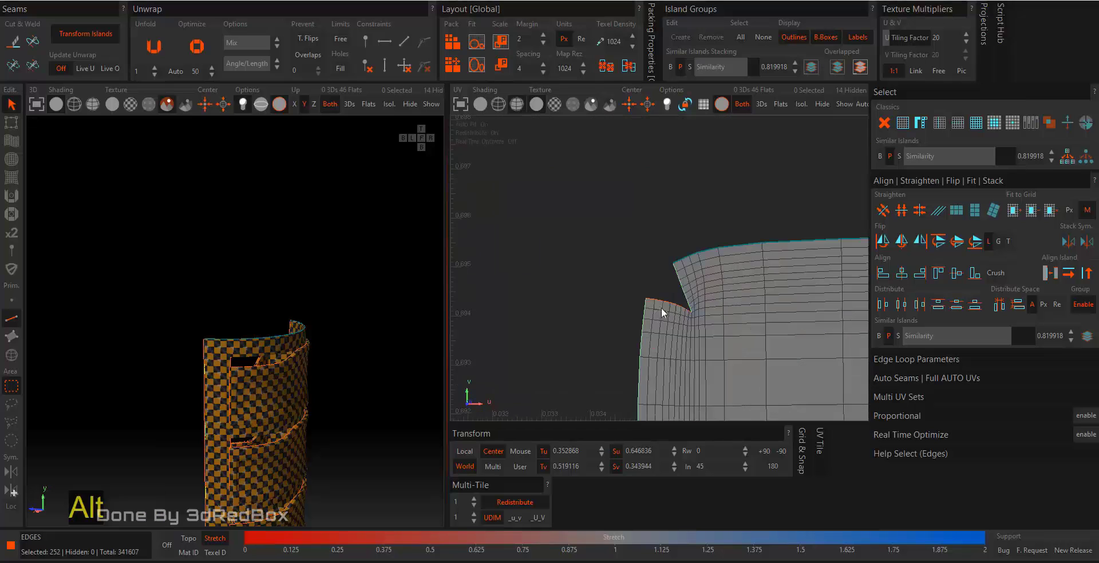
{"action": "left_click", "coordinate": [661, 307], "text": "ctrl"}
{"action": "double_click", "coordinate": [706, 250], "text": "ctrl"}
{"action": "scroll", "coordinate": [705, 249], "scroll_direction": "down", "scroll_amount": 8}
{"action": "middle_click_drag", "start_coordinate": [706, 249], "coordinate": [652, 273], "text": "alt"}
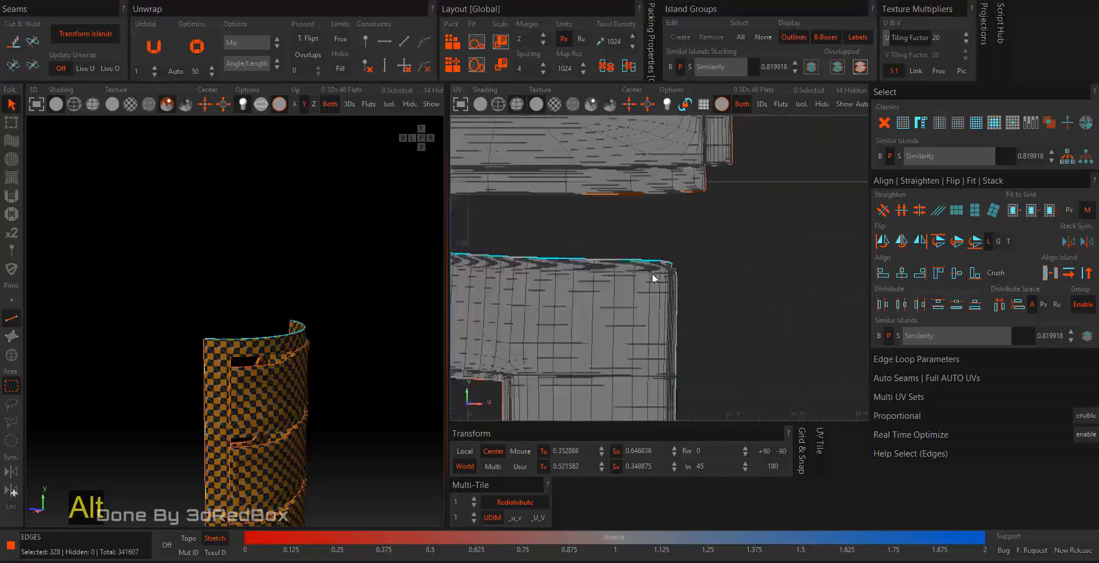
{"action": "scroll", "coordinate": [651, 274], "scroll_direction": "up", "scroll_amount": 10}
{"action": "scroll", "coordinate": [654, 264], "scroll_direction": "down", "scroll_amount": 8}
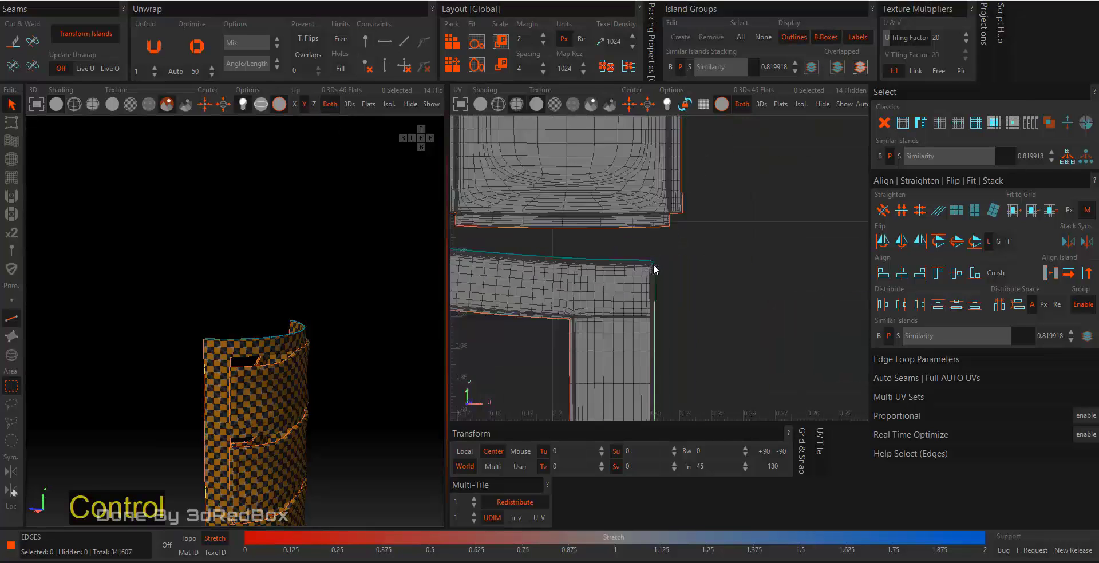
Select both ladder-shaped frame islands and optimize them with triangle flip and overlap prevention enabled
{"action": "key", "text": "F4"}
{"action": "scroll", "coordinate": [654, 311], "scroll_direction": "up", "scroll_amount": 5}
{"action": "left_click_drag", "start_coordinate": [782, 396], "coordinate": [539, 352]}
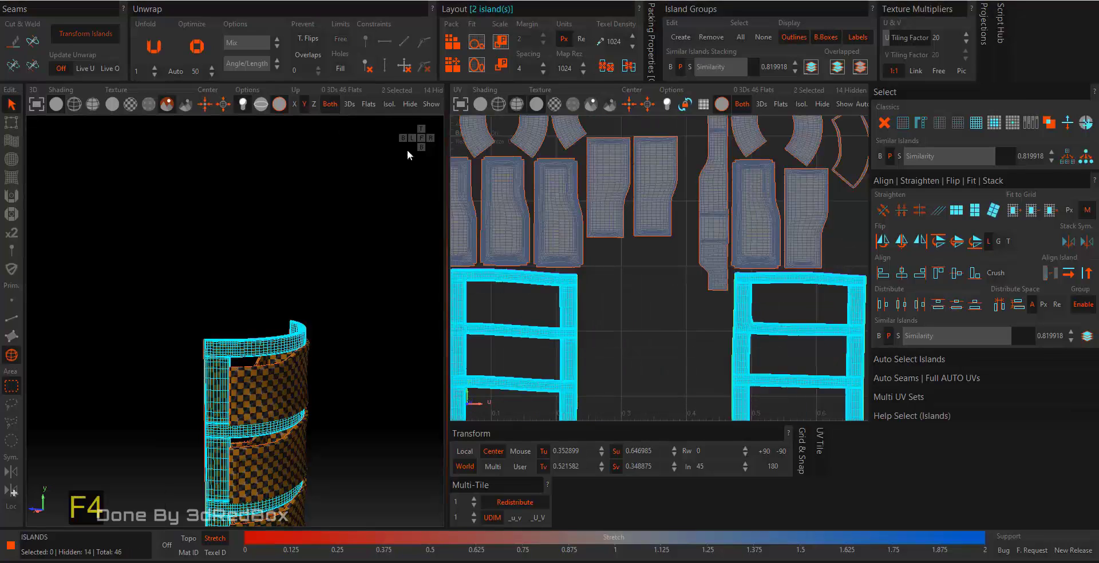
{"action": "key", "text": "o"}
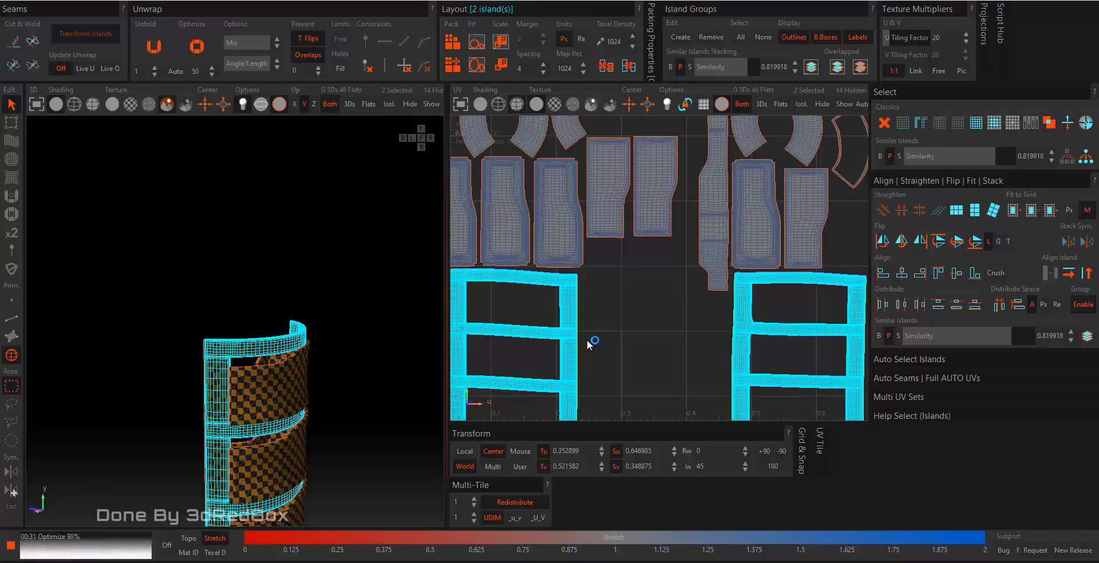
{"action": "scroll", "coordinate": [586, 339], "scroll_direction": "down", "scroll_amount": 4}
{"action": "scroll", "coordinate": [705, 387], "scroll_direction": "up", "scroll_amount": 8}
{"action": "left_click", "coordinate": [719, 339]}
{"action": "scroll", "coordinate": [699, 318], "scroll_direction": "down", "scroll_amount": 5}
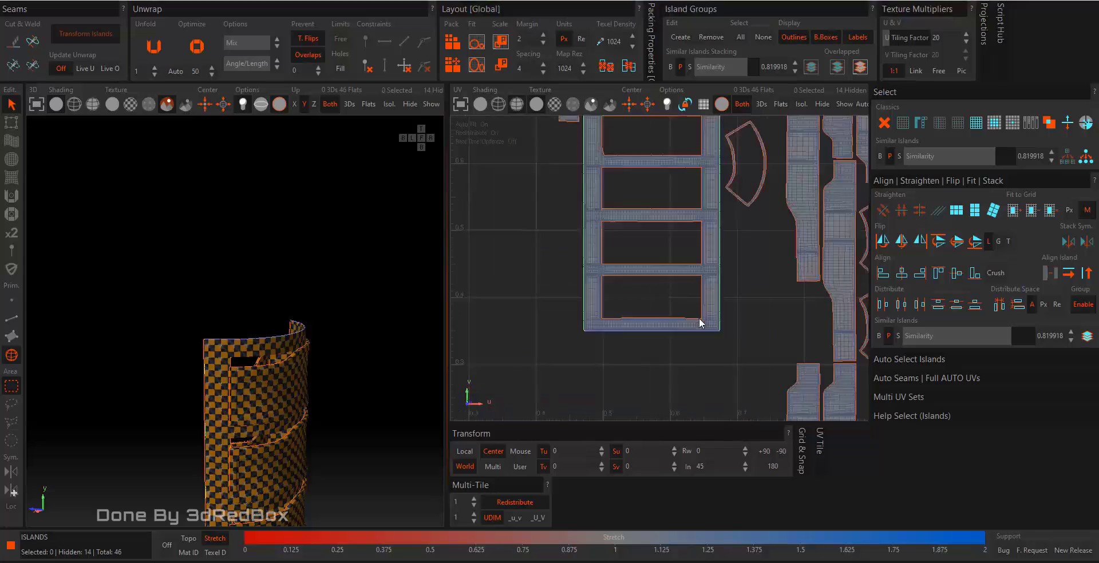
Select the two straightened ladder-frame islands and hide them
{"action": "scroll", "coordinate": [699, 318], "scroll_direction": "down", "scroll_amount": 4}
{"action": "middle_click_drag", "start_coordinate": [677, 314], "coordinate": [724, 363], "text": "alt"}
{"action": "left_click_drag", "start_coordinate": [728, 371], "coordinate": [590, 310]}
{"action": "left_click", "coordinate": [410, 104]}
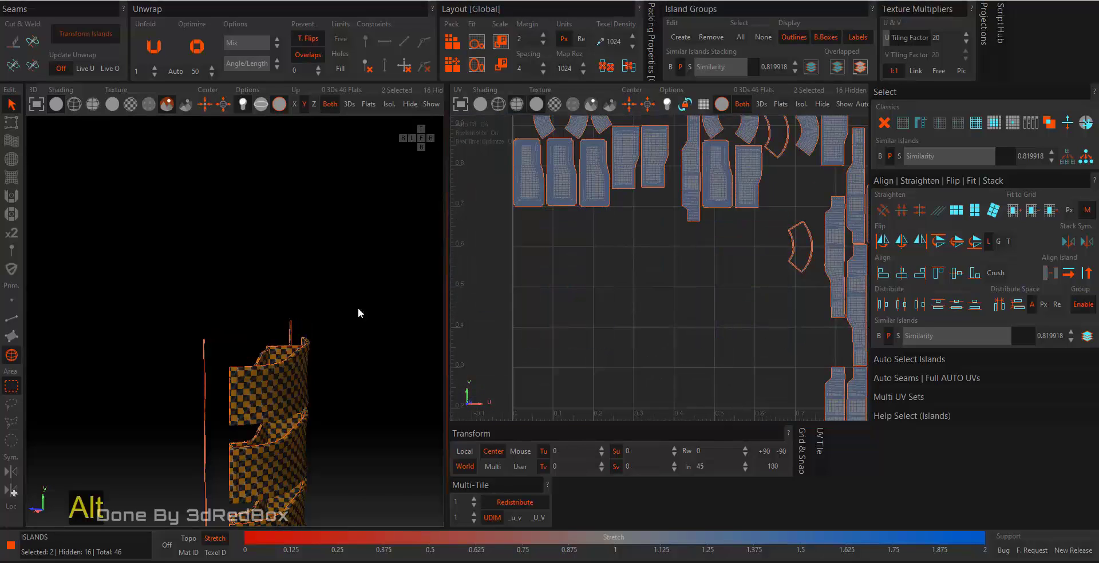
Select the narrow strip part in the 3D view and unfold it
{"action": "scroll", "coordinate": [215, 349], "scroll_direction": "up", "scroll_amount": 6}
{"action": "left_click", "coordinate": [188, 332]}
{"action": "scroll", "coordinate": [182, 315], "scroll_direction": "up", "scroll_amount": 8}
{"action": "key", "text": "u"}
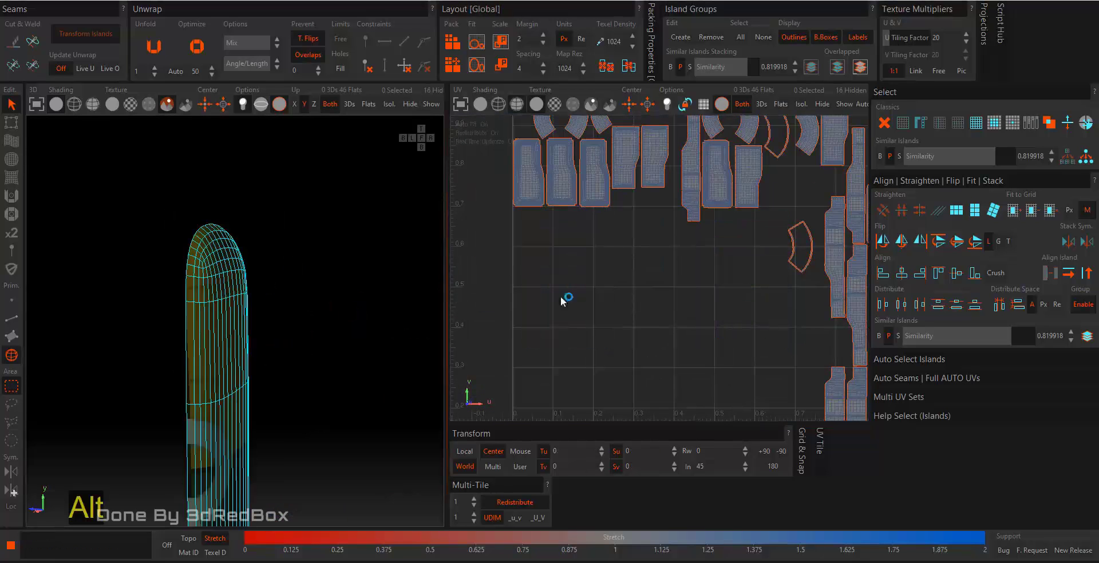
{"action": "scroll", "coordinate": [561, 299], "scroll_direction": "down", "scroll_amount": 5}
{"action": "scroll", "coordinate": [707, 322], "scroll_direction": "up", "scroll_amount": 6}
Select the two thin vertical strip islands at the UV tile's edge and hide them
{"action": "left_click", "coordinate": [646, 321]}
{"action": "scroll", "coordinate": [648, 322], "scroll_direction": "up", "scroll_amount": 5}
{"action": "left_click", "coordinate": [619, 325], "text": "ctrl"}
{"action": "scroll", "coordinate": [256, 342], "scroll_direction": "down", "scroll_amount": 8}
{"action": "left_click_drag", "start_coordinate": [252, 342], "coordinate": [195, 344], "text": "alt"}
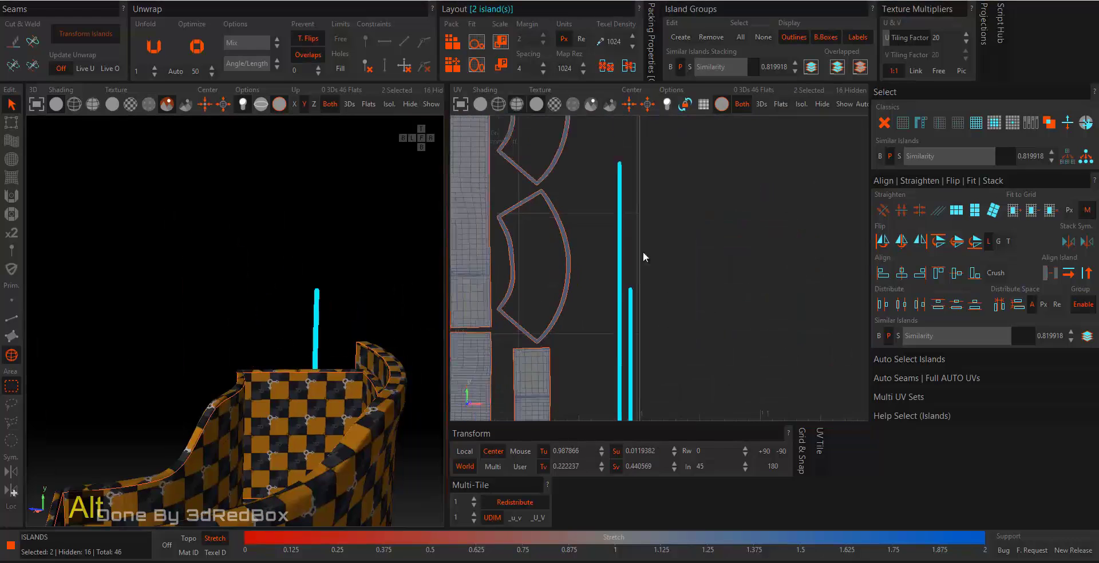
{"action": "scroll", "coordinate": [635, 298], "scroll_direction": "down", "scroll_amount": 5}
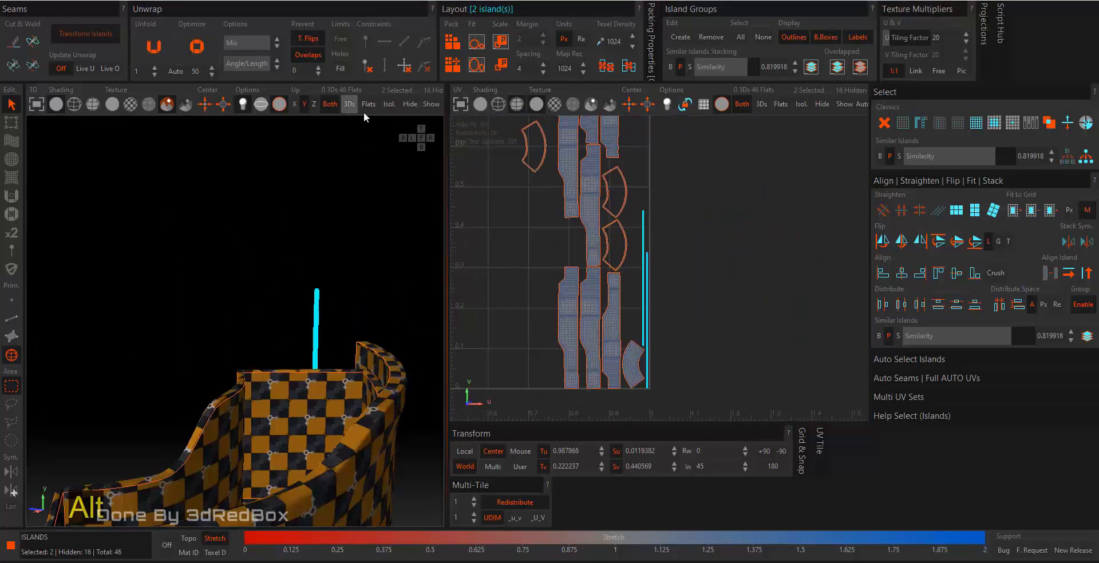
{"action": "left_click", "coordinate": [410, 104]}
Select the curved front panel of a pouch in the 3D view and examine its checker orientation
{"action": "middle_click_drag", "start_coordinate": [574, 226], "coordinate": [740, 386], "text": "alt"}
{"action": "middle_click_drag", "start_coordinate": [505, 258], "coordinate": [482, 267], "text": "alt"}
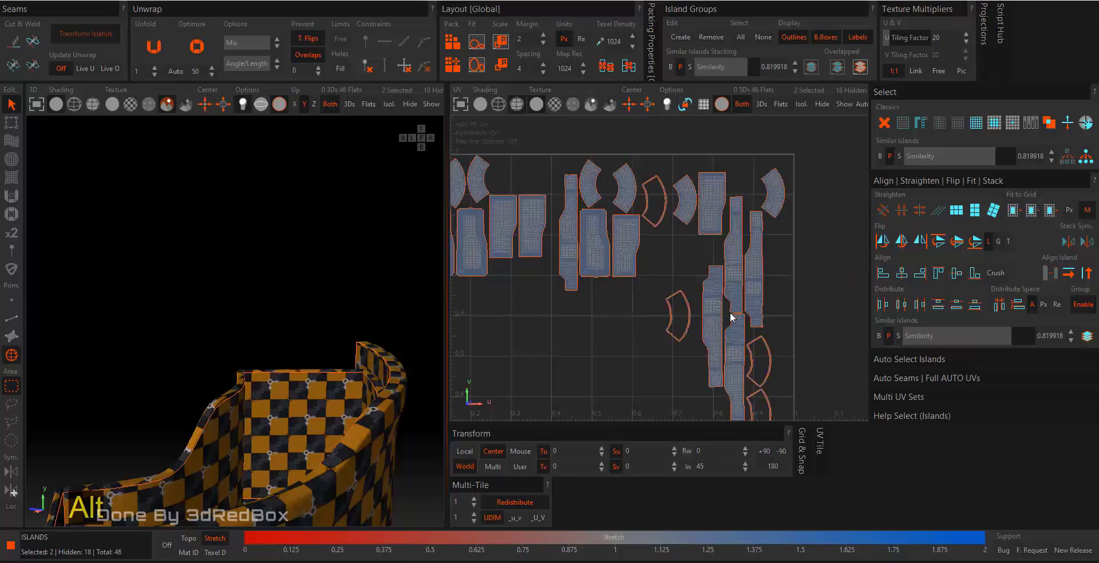
{"action": "scroll", "coordinate": [730, 318], "scroll_direction": "down", "scroll_amount": 5}
{"action": "middle_click_drag", "start_coordinate": [730, 318], "coordinate": [746, 262], "text": "alt"}
{"action": "left_click_drag", "start_coordinate": [355, 344], "coordinate": [265, 340], "text": "alt"}
{"action": "scroll", "coordinate": [344, 320], "scroll_direction": "up", "scroll_amount": 3}
{"action": "left_click", "coordinate": [347, 318]}
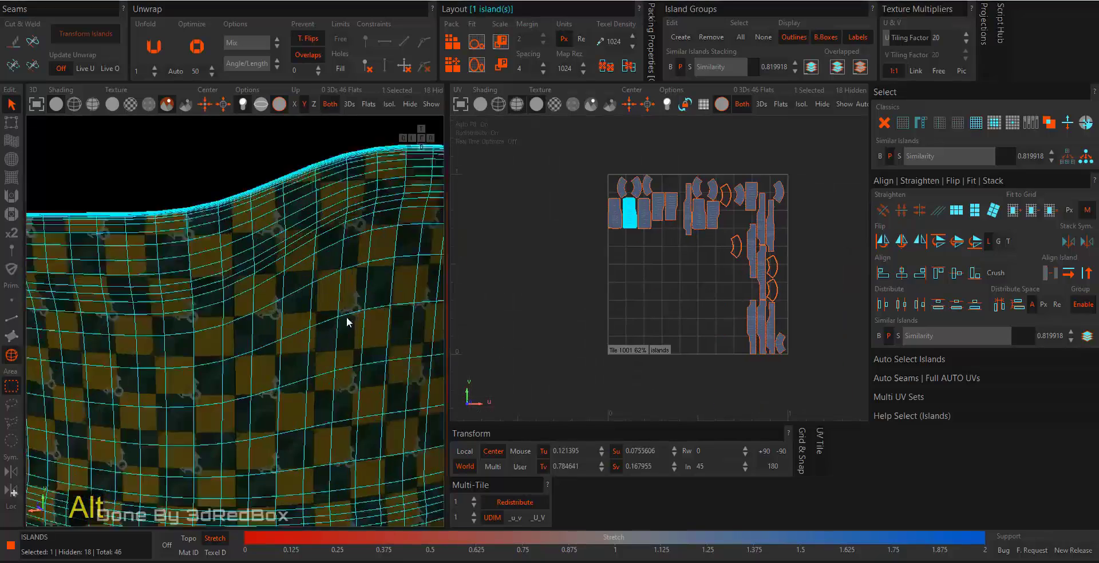
{"action": "scroll", "coordinate": [348, 319], "scroll_direction": "down", "scroll_amount": 2}
{"action": "left_click", "coordinate": [361, 318]}
{"action": "left_click_drag", "start_coordinate": [362, 318], "coordinate": [294, 225], "text": "alt"}
{"action": "scroll", "coordinate": [295, 226], "scroll_direction": "up", "scroll_amount": 2}
{"action": "left_click", "coordinate": [296, 226]}
{"action": "scroll", "coordinate": [593, 263], "scroll_direction": "up", "scroll_amount": 2}
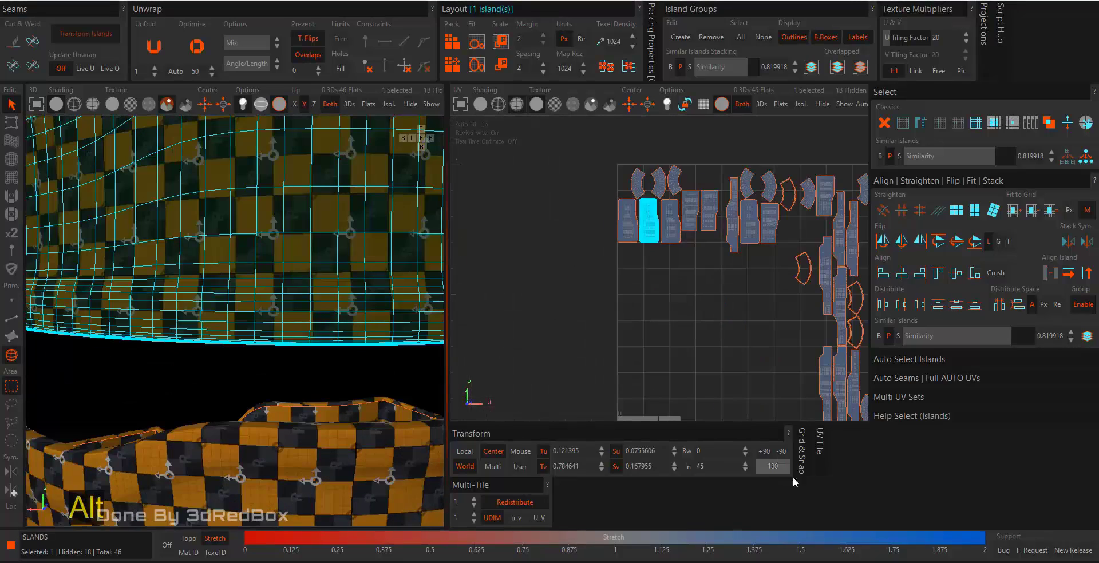
Select all islands similar to the chosen pouch panel and rotate them 90 degrees counterclockwise
{"action": "left_click", "coordinate": [768, 452]}
{"action": "key", "text": "ctrl+z"}
{"action": "scroll", "coordinate": [379, 358], "scroll_direction": "down", "scroll_amount": 2}
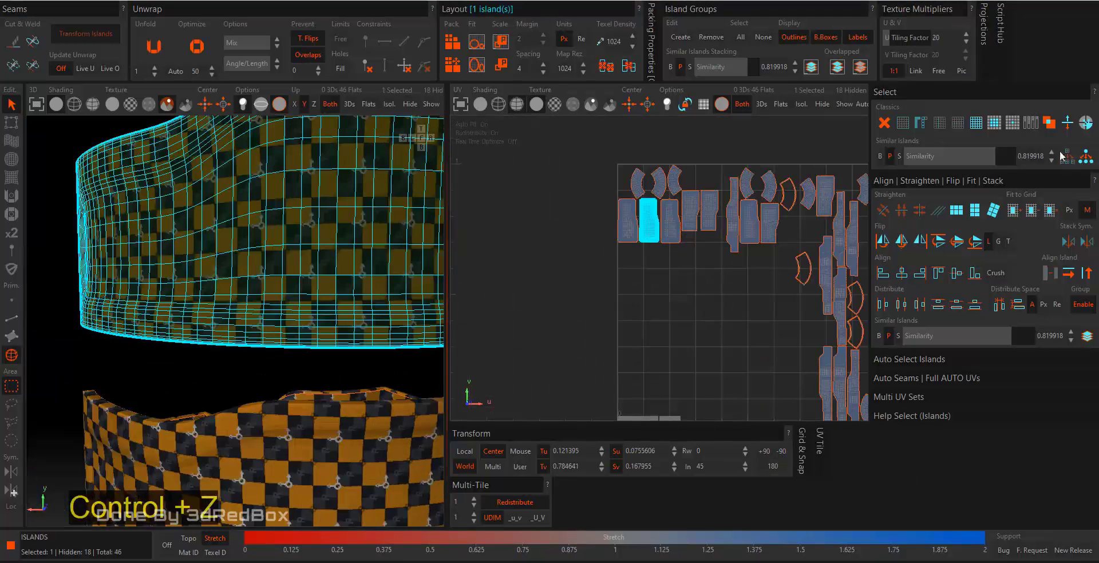
{"action": "left_click", "coordinate": [1084, 158]}
{"action": "left_click", "coordinate": [768, 452]}
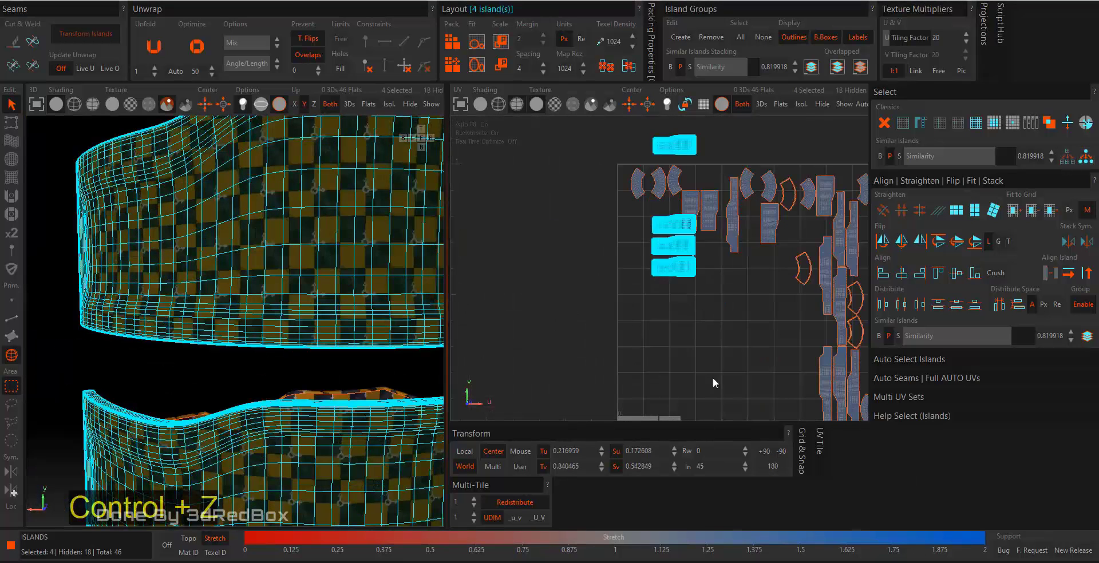
Reselect the four rotated pouch panel islands and optimize them
{"action": "left_click", "coordinate": [315, 351]}
{"action": "middle_click_drag", "start_coordinate": [297, 424], "coordinate": [282, 225], "text": "alt"}
{"action": "left_click_drag", "start_coordinate": [282, 226], "coordinate": [298, 201], "text": "alt"}
{"action": "scroll", "coordinate": [655, 266], "scroll_direction": "up", "scroll_amount": 2}
{"action": "scroll", "coordinate": [654, 266], "scroll_direction": "up", "scroll_amount": 2}
{"action": "middle_click_drag", "start_coordinate": [654, 266], "coordinate": [655, 332], "text": "alt"}
{"action": "left_click_drag", "start_coordinate": [664, 338], "coordinate": [628, 260]}
{"action": "middle_click_drag", "start_coordinate": [628, 260], "coordinate": [610, 420], "text": "alt"}
{"action": "left_click", "coordinate": [658, 261], "text": "ctrl"}
{"action": "scroll", "coordinate": [715, 234], "scroll_direction": "up", "scroll_amount": 9}
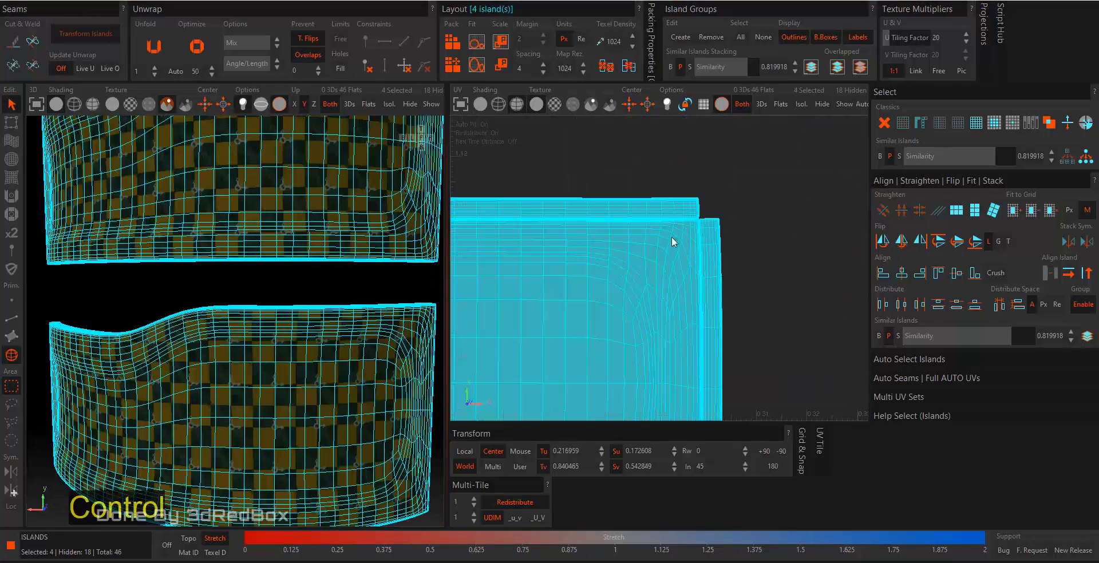
{"action": "left_click", "coordinate": [205, 52]}
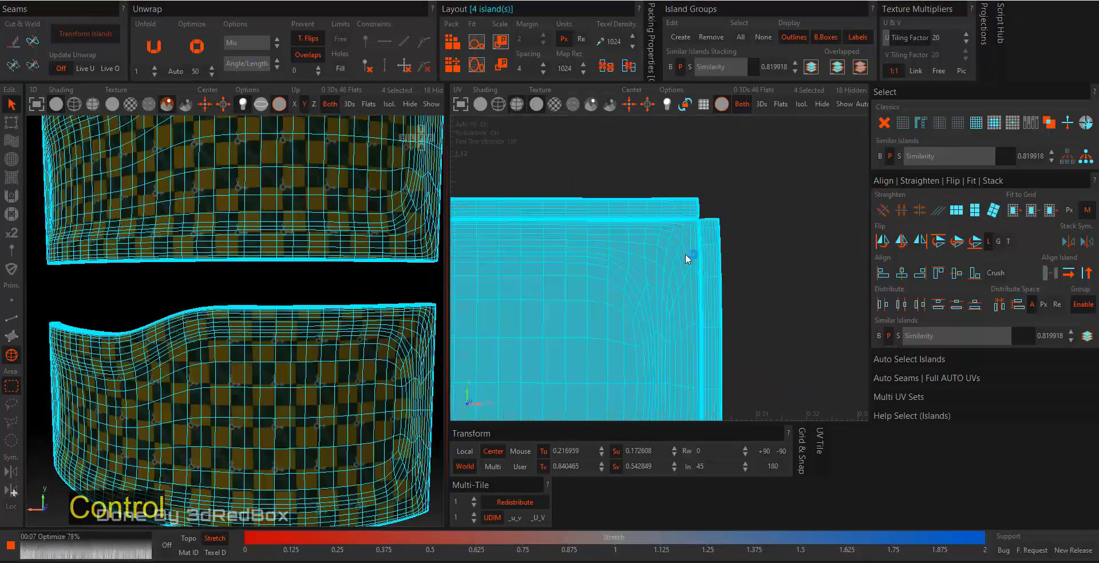
{"action": "scroll", "coordinate": [686, 254], "scroll_direction": "down", "scroll_amount": 8}
{"action": "middle_click_drag", "start_coordinate": [686, 277], "coordinate": [692, 251], "text": "alt"}
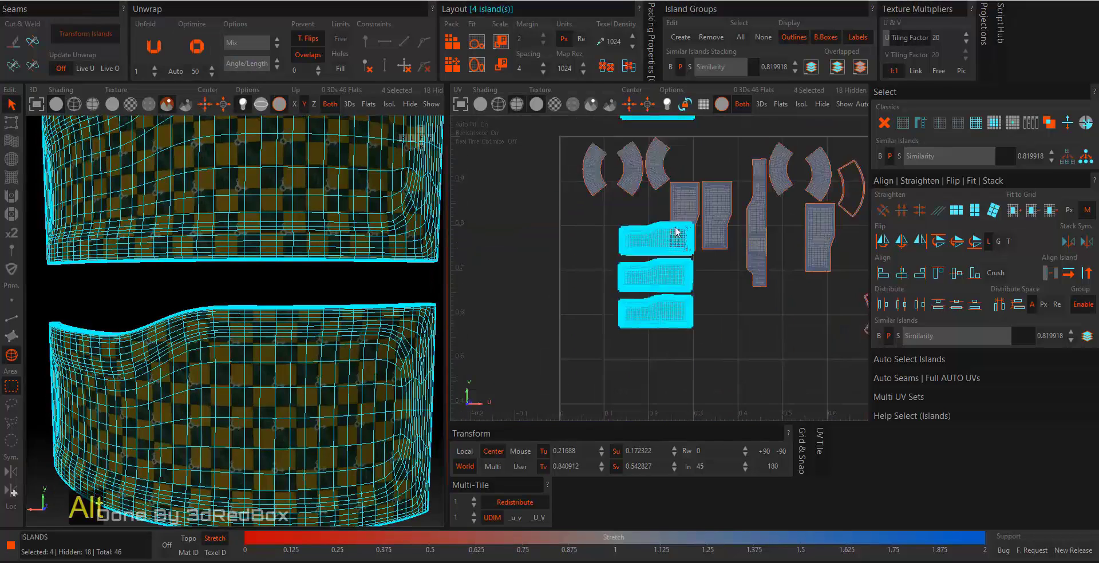
Stack the four similar panel islands and move the stack to the lower-left corner of the UV tile
{"action": "scroll", "coordinate": [692, 251], "scroll_direction": "down", "scroll_amount": 3}
{"action": "left_click", "coordinate": [1087, 336]}
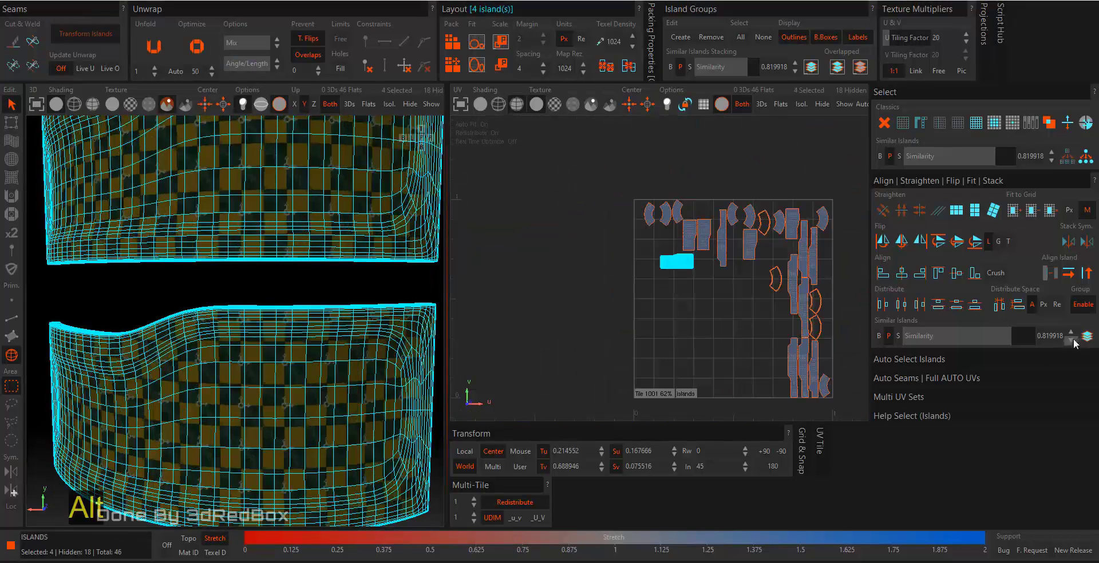
{"action": "left_click", "coordinate": [17, 123]}
{"action": "left_click_drag", "start_coordinate": [711, 239], "coordinate": [689, 359]}
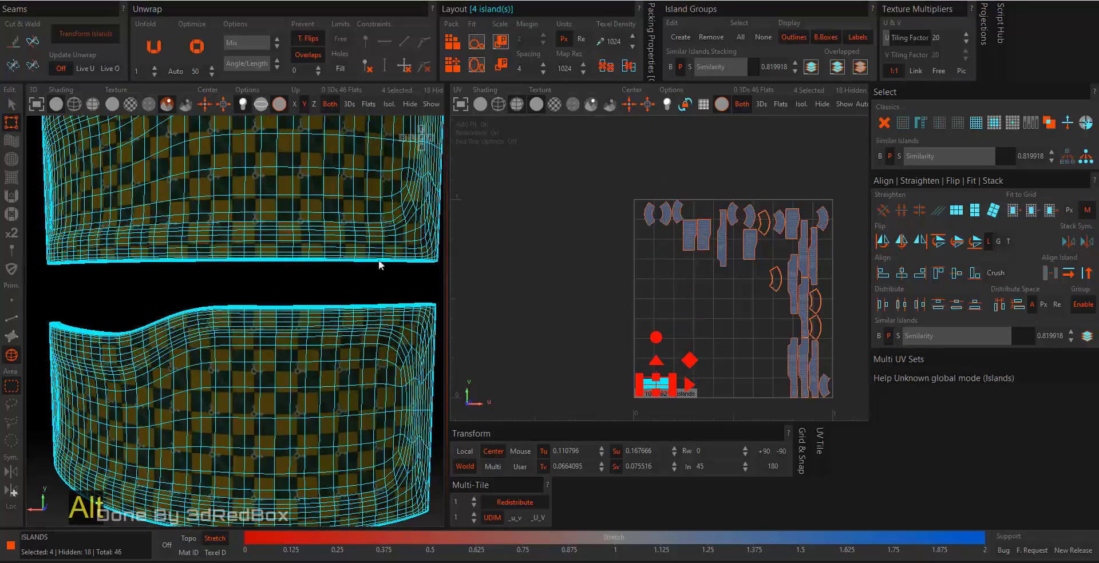
{"action": "left_click", "coordinate": [17, 108]}
Distribute the four stacked panel islands into an evenly spaced vertical column, and hide all four
{"action": "left_click", "coordinate": [1017, 306]}
{"action": "scroll", "coordinate": [684, 395], "scroll_direction": "up", "scroll_amount": 7}
{"action": "left_click", "coordinate": [678, 355]}
{"action": "scroll", "coordinate": [678, 352], "scroll_direction": "down", "scroll_amount": 1}
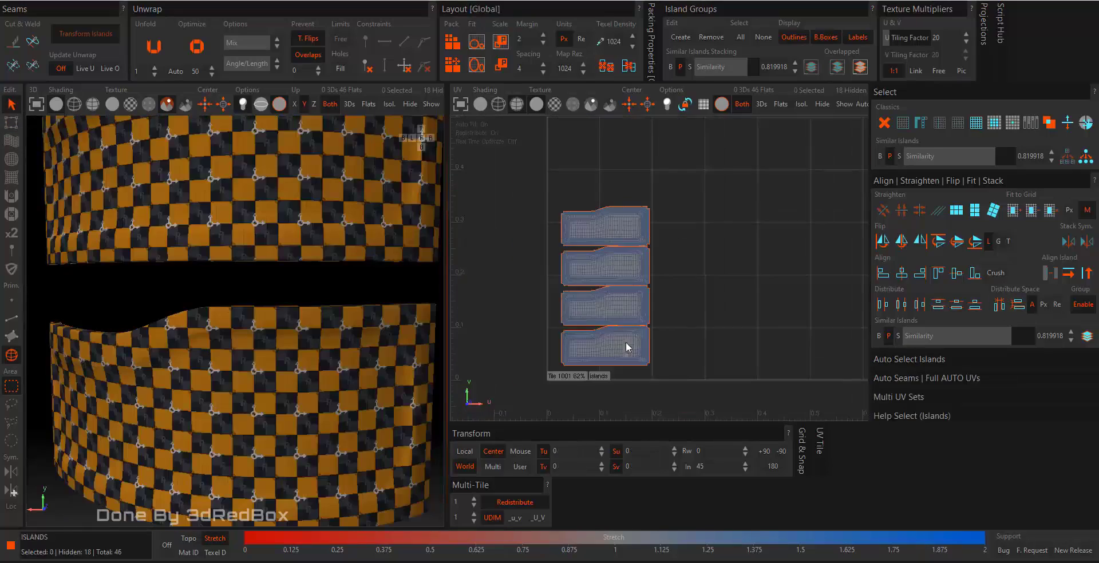
{"action": "left_click", "coordinate": [627, 347]}
{"action": "scroll", "coordinate": [627, 347], "scroll_direction": "down", "scroll_amount": 4}
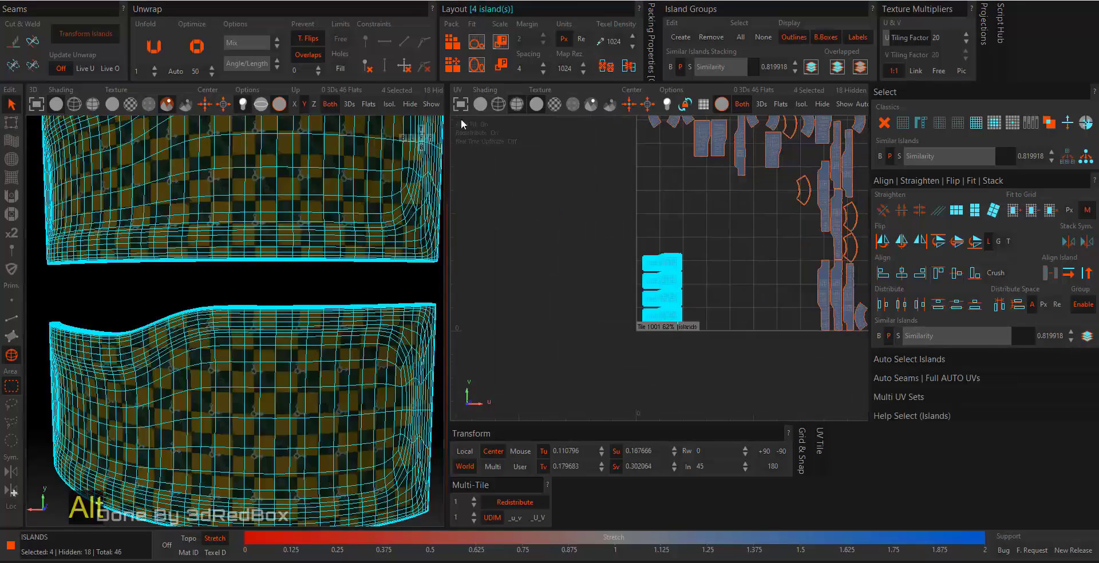
{"action": "key", "text": "h"}
Select the four remaining curved pouch panels, one on each pouch, in the 3D view
{"action": "left_click_drag", "start_coordinate": [421, 338], "coordinate": [351, 356], "text": "alt"}
{"action": "left_click", "coordinate": [208, 332]}
{"action": "left_click_drag", "start_coordinate": [209, 333], "coordinate": [225, 256], "text": "alt"}
{"action": "scroll", "coordinate": [226, 256], "scroll_direction": "down", "scroll_amount": 3}
{"action": "middle_click_drag", "start_coordinate": [225, 256], "coordinate": [261, 321], "text": "alt"}
{"action": "left_click", "coordinate": [237, 296], "text": "ctrl"}
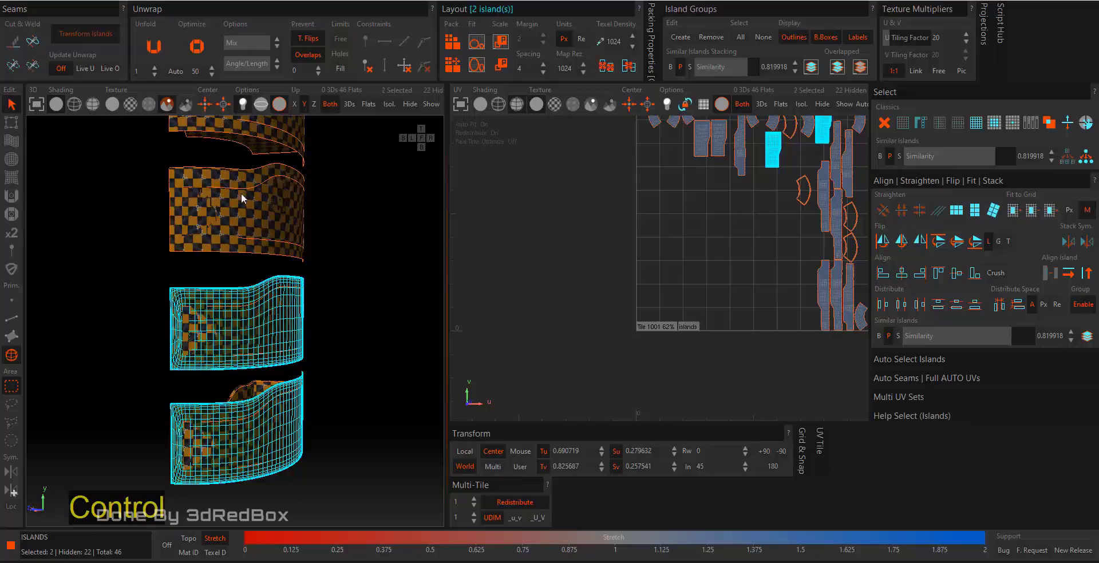
{"action": "left_click", "coordinate": [241, 195], "text": "ctrl"}
{"action": "middle_click_drag", "start_coordinate": [241, 195], "coordinate": [279, 281], "text": "alt"}
{"action": "left_click", "coordinate": [279, 281], "text": "ctrl"}
Stack the four selected panel islands by similarity and rotate the stack 90 degrees counterclockwise
{"action": "middle_click_drag", "start_coordinate": [705, 252], "coordinate": [689, 295], "text": "alt"}
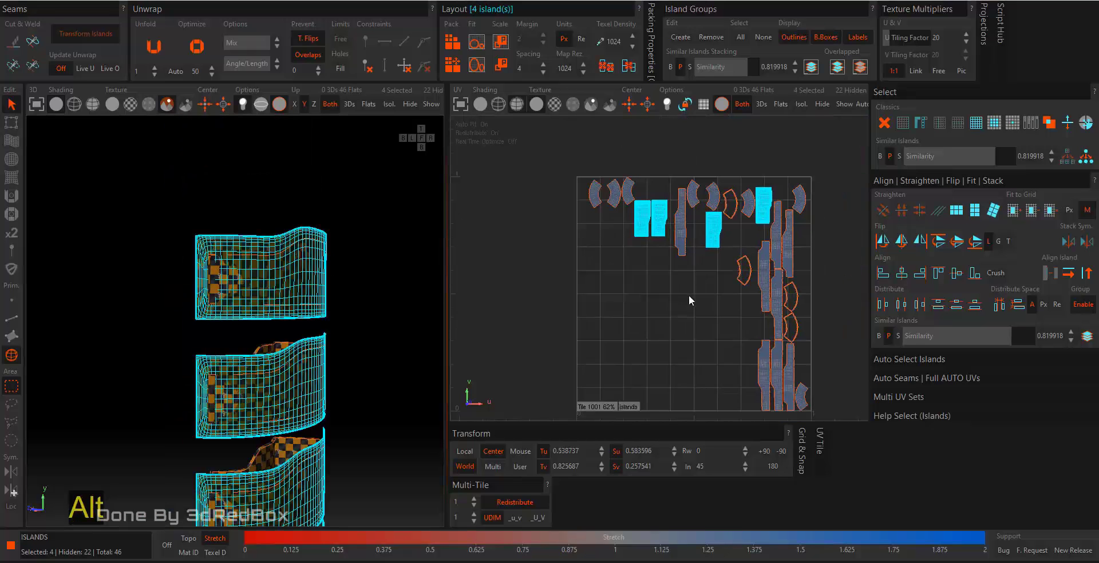
{"action": "left_click", "coordinate": [1087, 336]}
{"action": "right_click_drag", "start_coordinate": [160, 258], "coordinate": [324, 338], "text": "alt"}
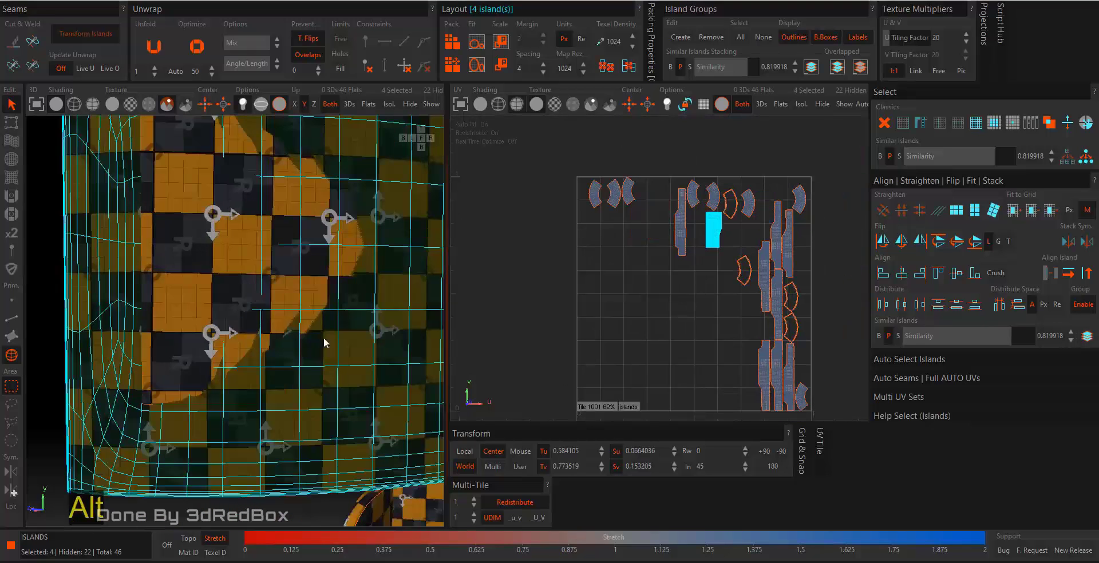
{"action": "left_click_drag", "start_coordinate": [324, 342], "coordinate": [246, 298], "text": "alt"}
{"action": "left_click", "coordinate": [765, 451]}
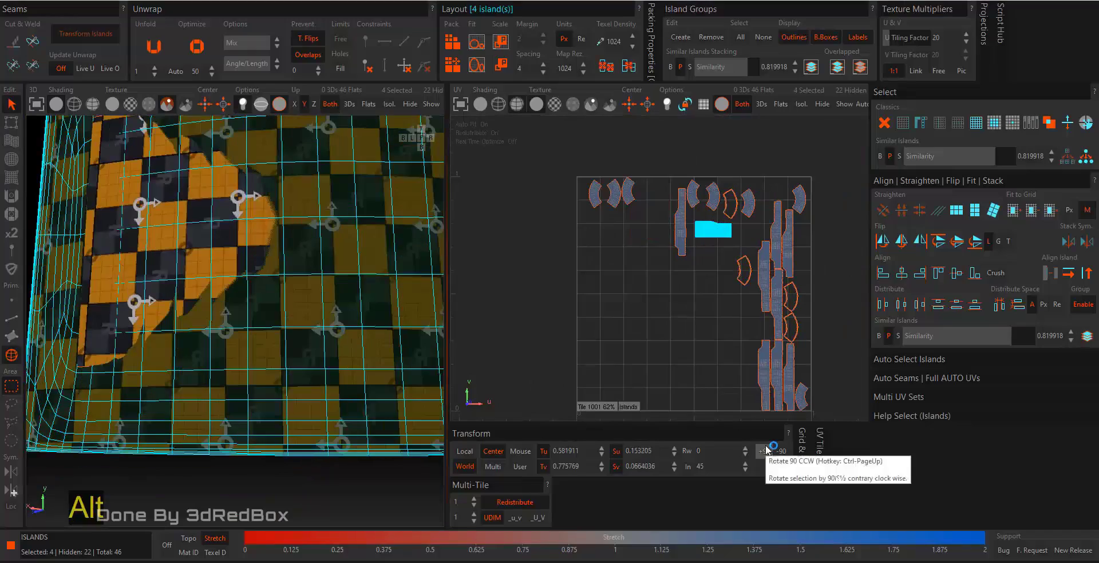
{"action": "left_click_drag", "start_coordinate": [247, 382], "coordinate": [219, 408], "text": "alt"}
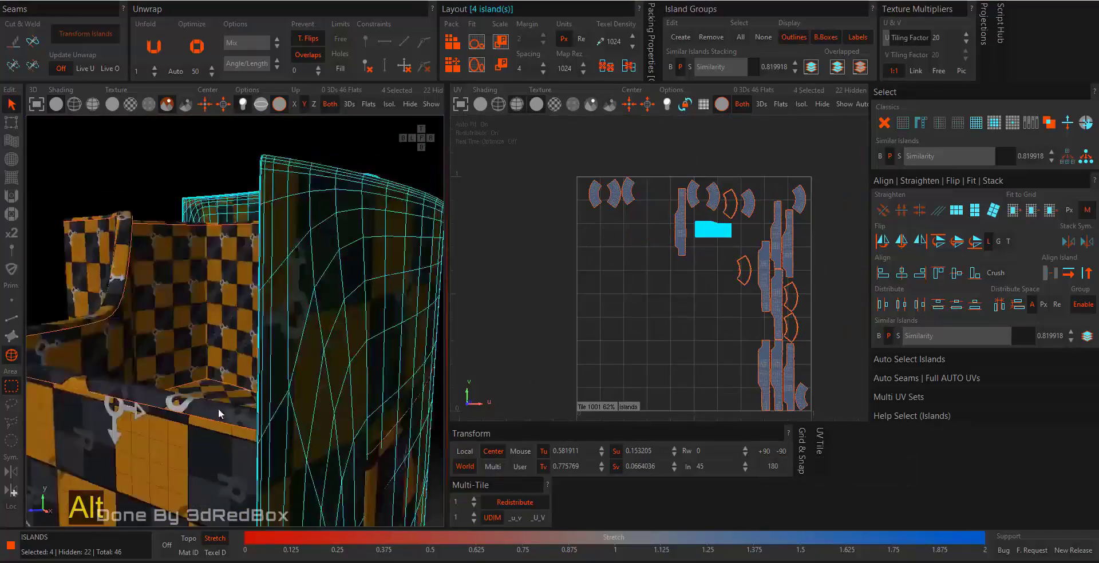
Move the stack of four panel islands to the lower part of the UV tile
{"action": "scroll", "coordinate": [219, 409], "scroll_direction": "down", "scroll_amount": 3}
{"action": "middle_click_drag", "start_coordinate": [686, 304], "coordinate": [644, 264], "text": "alt"}
{"action": "left_click", "coordinate": [12, 123]}
{"action": "left_click_drag", "start_coordinate": [705, 170], "coordinate": [632, 337]}
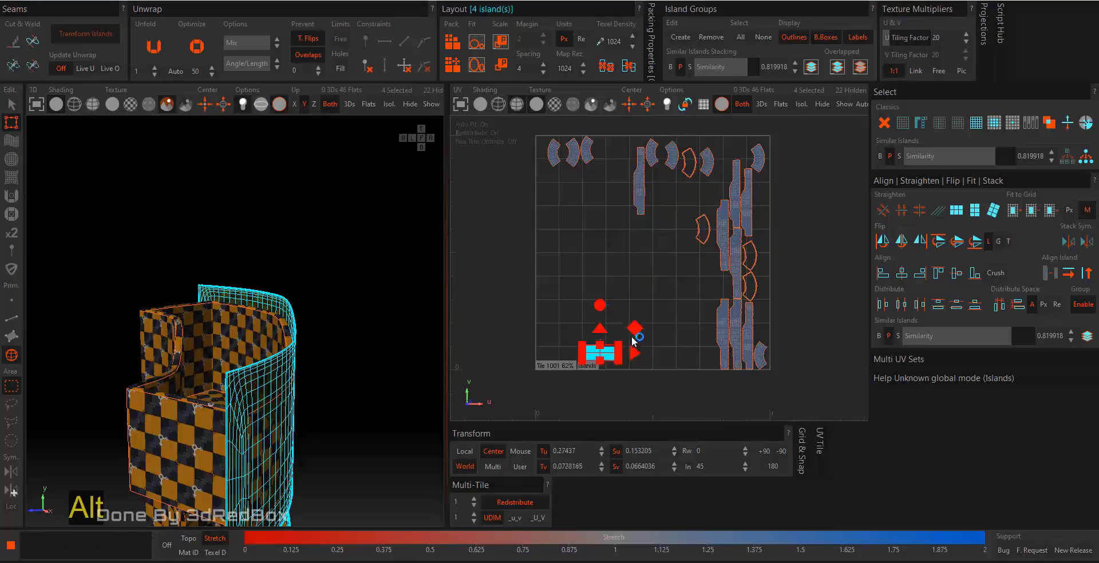
Distribute the four stacked panel islands with even spacing in a vertical column and hide them
{"action": "left_click", "coordinate": [1018, 305]}
{"action": "left_click", "coordinate": [411, 104]}
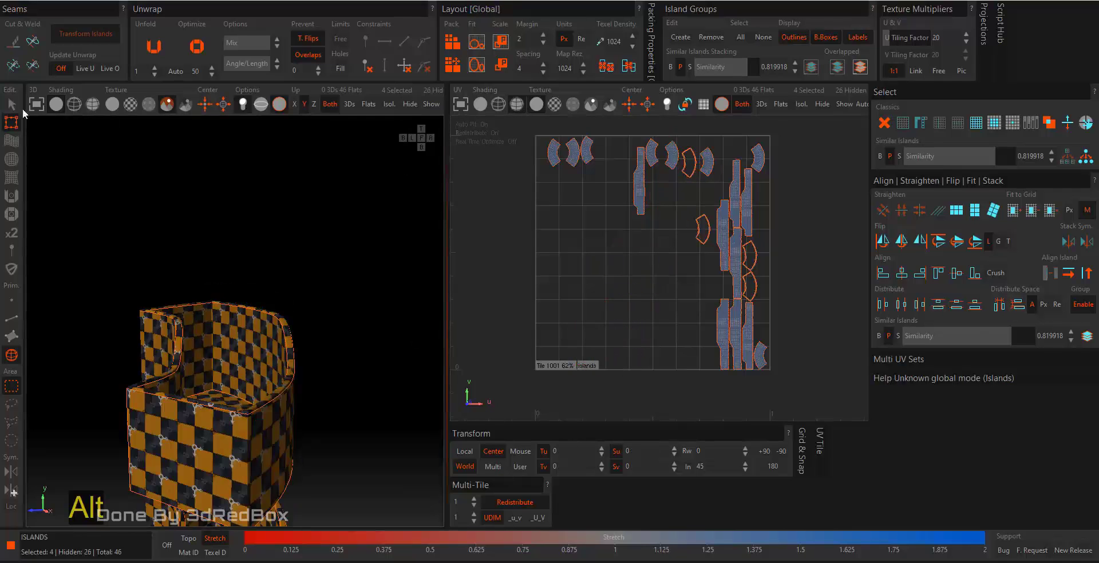
Select one long curved pouch panel in the 3D view and stack all similar islands onto it
{"action": "left_click", "coordinate": [11, 104]}
{"action": "left_click_drag", "start_coordinate": [293, 383], "coordinate": [292, 454], "text": "alt"}
{"action": "left_click", "coordinate": [309, 452]}
{"action": "left_click", "coordinate": [357, 443]}
{"action": "right_click_drag", "start_coordinate": [292, 454], "coordinate": [312, 547], "text": "alt"}
{"action": "left_click", "coordinate": [349, 453]}
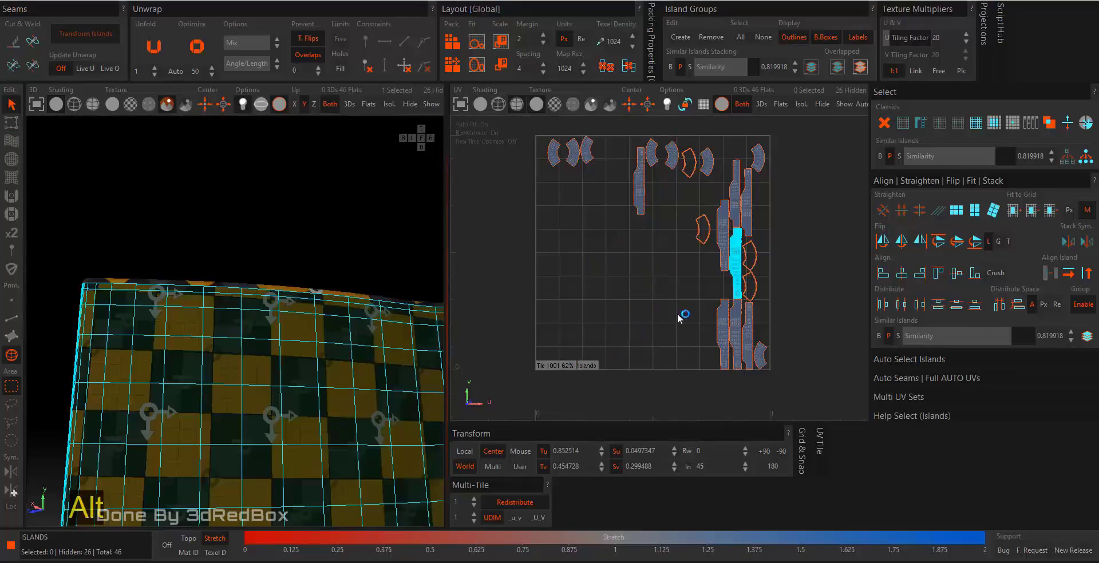
{"action": "left_click", "coordinate": [1088, 336]}
Try to turn only the selected long panel island horizontal and move it to the UV tile's lower edge
{"action": "left_click", "coordinate": [765, 451]}
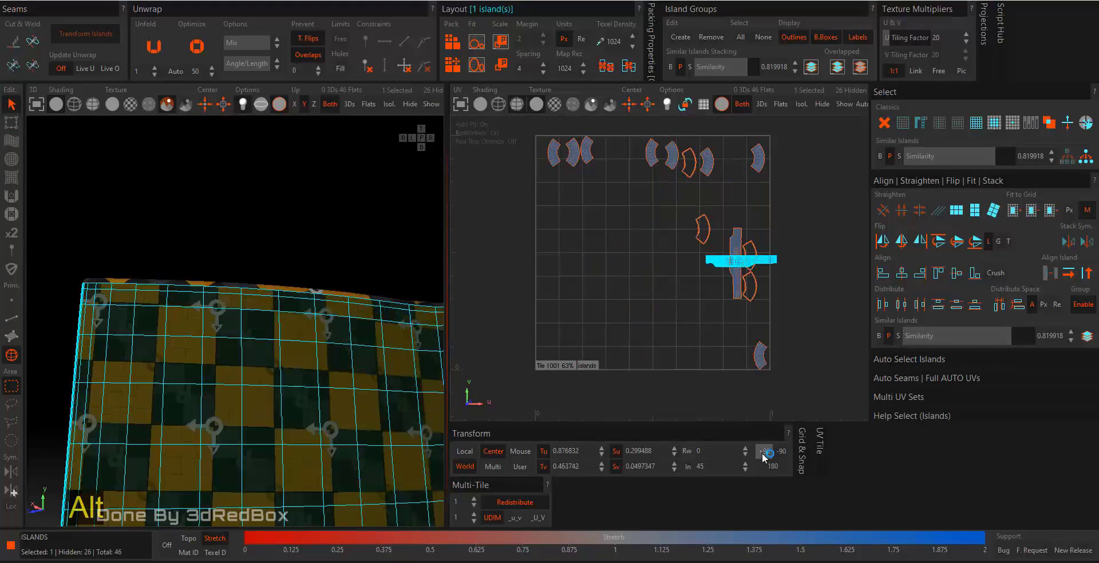
{"action": "left_click", "coordinate": [11, 123]}
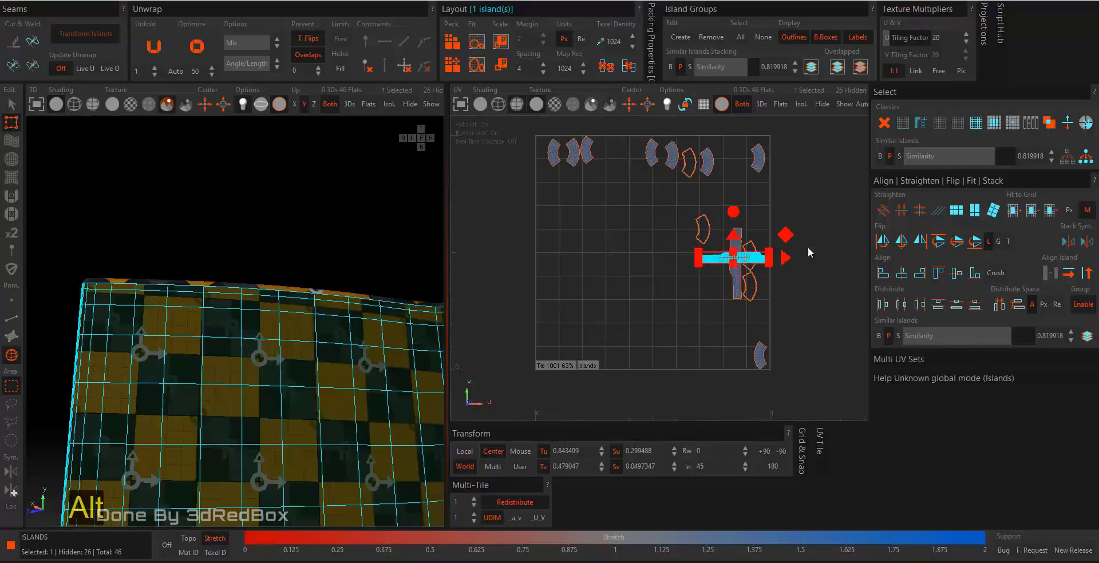
{"action": "left_click_drag", "start_coordinate": [786, 235], "coordinate": [704, 337]}
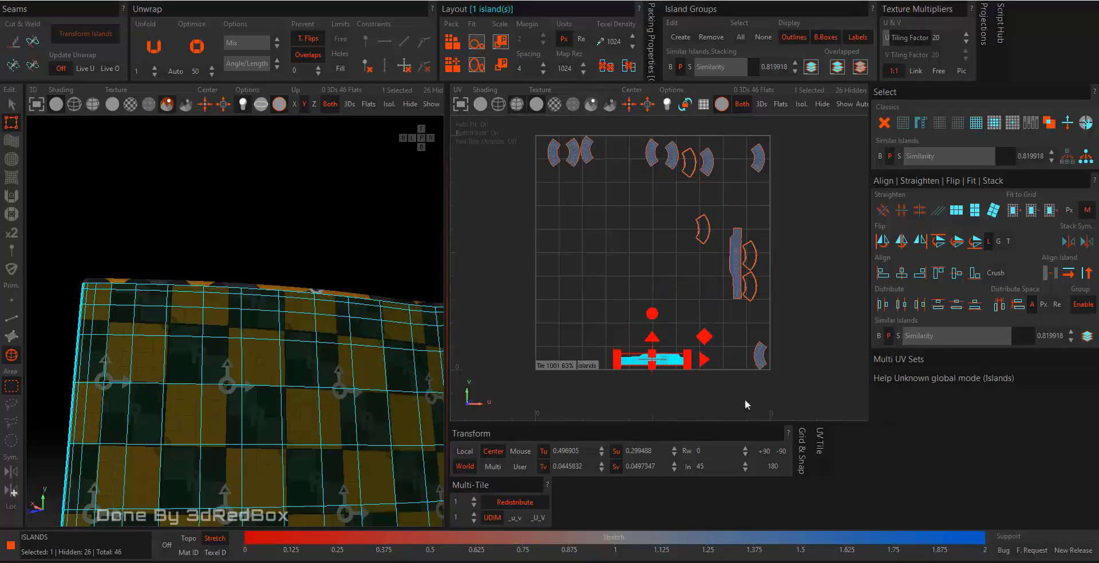
{"action": "left_click", "coordinate": [12, 104]}
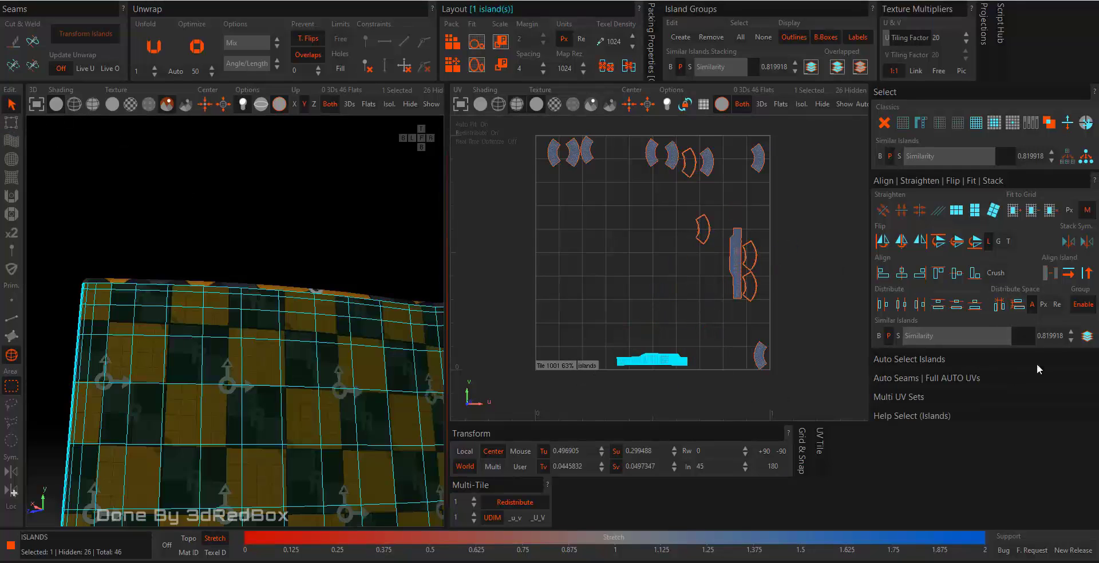
{"action": "scroll", "coordinate": [673, 380], "scroll_direction": "up", "scroll_amount": 3}
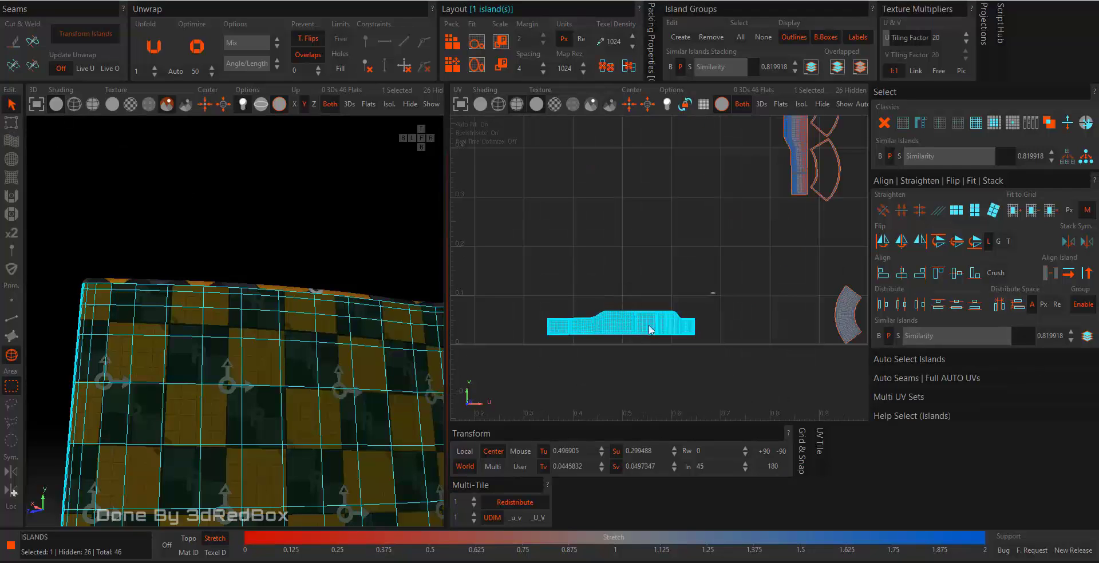
{"action": "scroll", "coordinate": [269, 418], "scroll_direction": "down", "scroll_amount": 6}
{"action": "middle_click_drag", "start_coordinate": [269, 429], "coordinate": [277, 329], "text": "alt"}
{"action": "left_click_drag", "start_coordinate": [276, 329], "coordinate": [349, 341], "text": "alt"}
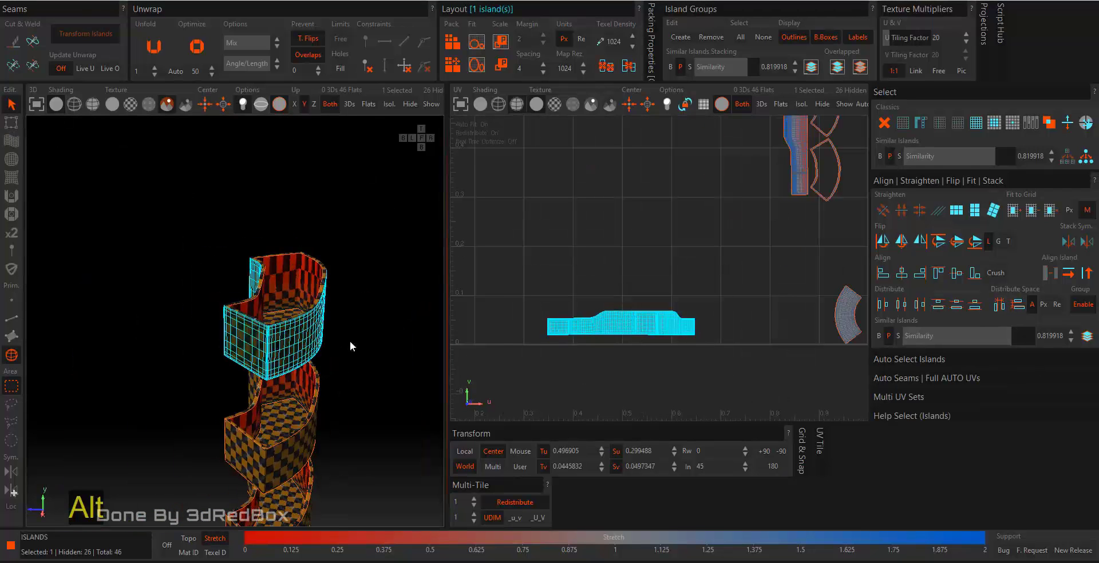
{"action": "left_click", "coordinate": [350, 341]}
{"action": "scroll", "coordinate": [662, 321], "scroll_direction": "up", "scroll_amount": 5}
{"action": "scroll", "coordinate": [662, 322], "scroll_direction": "down", "scroll_amount": 9}
{"action": "scroll", "coordinate": [662, 325], "scroll_direction": "up", "scroll_amount": 4}
Undo the rotation and move of the single long panel island
{"action": "key", "text": "ctrl+z"}
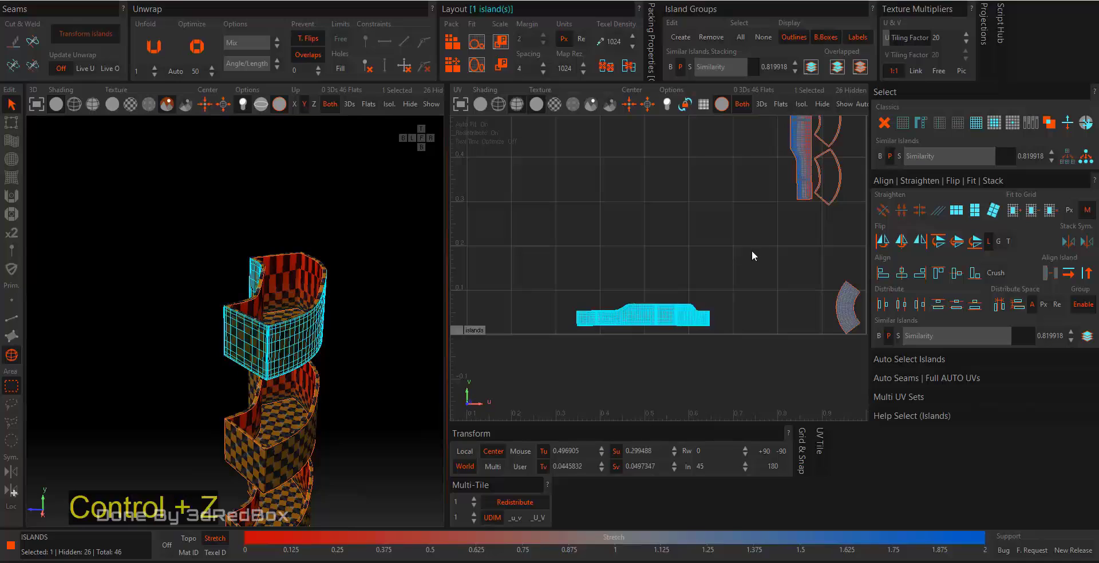
{"action": "key", "text": "ctrl+z"}
{"action": "key", "text": "ctrl+z"}
{"action": "key", "text": "ctrl+z"}
{"action": "key", "text": "ctrl+z"}
{"action": "key", "text": "ctrl+z"}
{"action": "scroll", "coordinate": [747, 253], "scroll_direction": "down", "scroll_amount": 4}
{"action": "key", "text": "ctrl+z"}
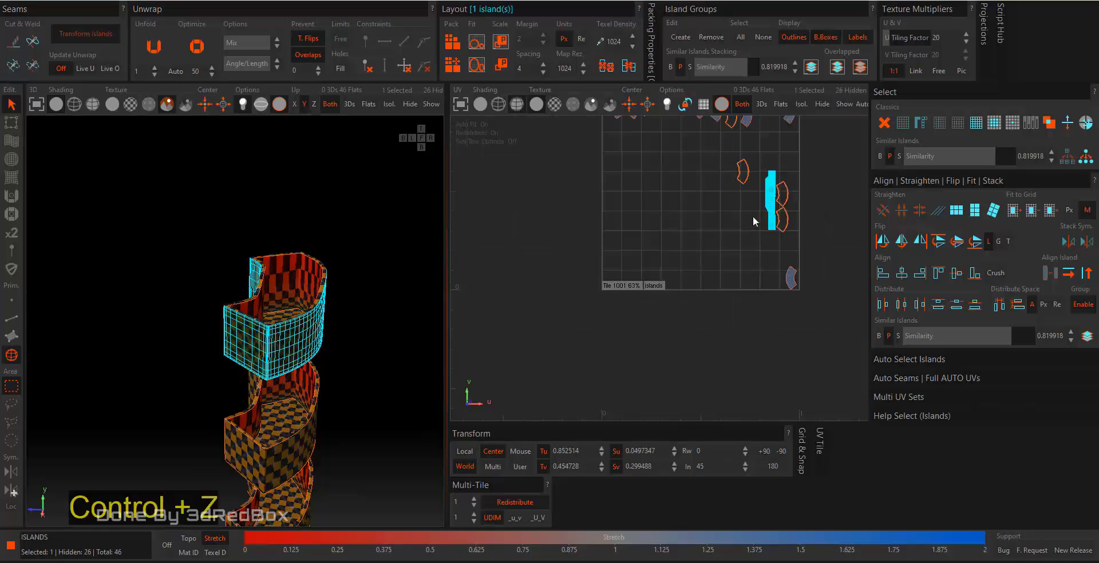
{"action": "key", "text": "ctrl+z"}
Move the stack of eight long panel islands to the lower part of the UV tile and rotate it 90 degrees, plus a further 180 degrees
{"action": "left_click", "coordinate": [14, 121]}
{"action": "left_click_drag", "start_coordinate": [789, 153], "coordinate": [714, 222]}
{"action": "left_click", "coordinate": [773, 450]}
{"action": "left_click", "coordinate": [776, 467]}
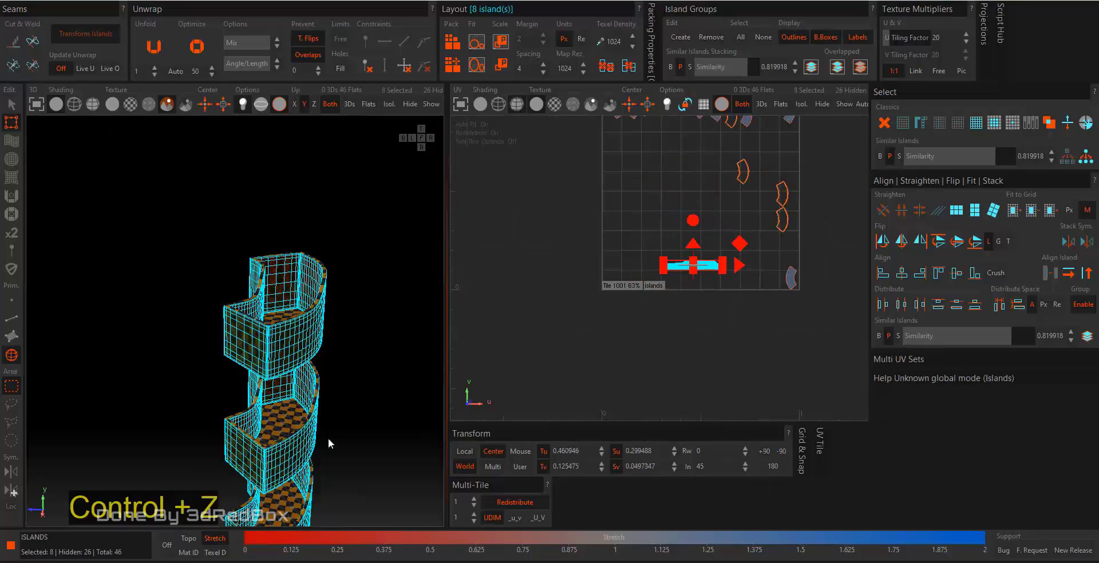
Distribute the eight stacked long panel islands with even spacing in a vertical column
{"action": "scroll", "coordinate": [312, 438], "scroll_direction": "up", "scroll_amount": 5}
{"action": "left_click_drag", "start_coordinate": [312, 438], "coordinate": [218, 404], "text": "alt"}
{"action": "scroll", "coordinate": [338, 410], "scroll_direction": "up", "scroll_amount": 4}
{"action": "left_click", "coordinate": [13, 104]}
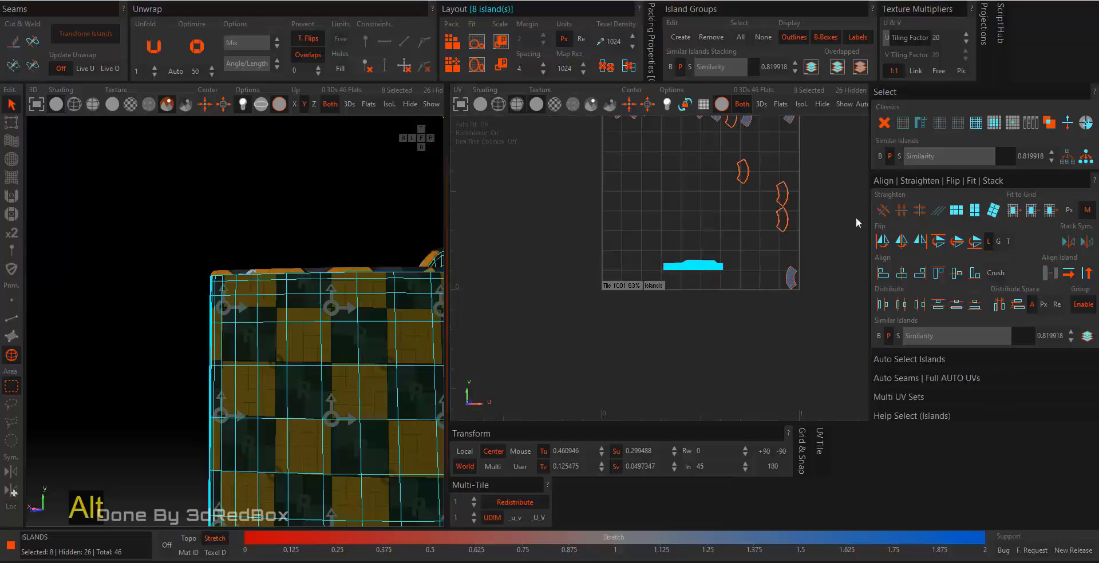
{"action": "left_click", "coordinate": [1017, 306]}
{"action": "scroll", "coordinate": [685, 234], "scroll_direction": "up", "scroll_amount": 5}
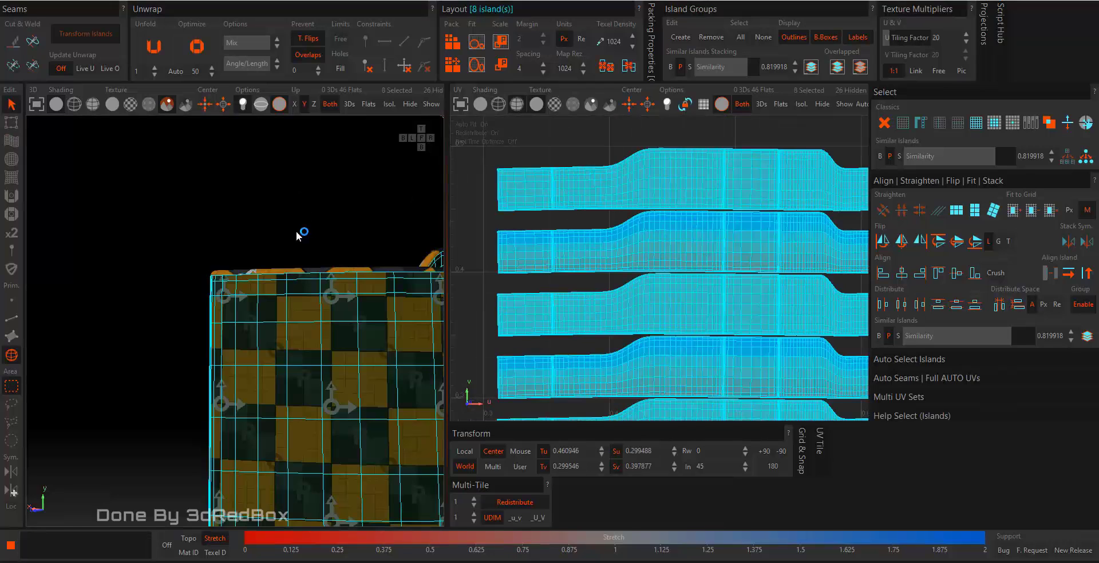
{"action": "scroll", "coordinate": [671, 266], "scroll_direction": "down", "scroll_amount": 4}
{"action": "scroll", "coordinate": [779, 334], "scroll_direction": "up", "scroll_amount": 5}
Rotate the island of one pouch's inner back panel by 180 degrees
{"action": "left_click", "coordinate": [779, 334]}
{"action": "left_click", "coordinate": [693, 255]}
{"action": "left_click_drag", "start_coordinate": [321, 320], "coordinate": [240, 262], "text": "alt"}
{"action": "left_click", "coordinate": [299, 282]}
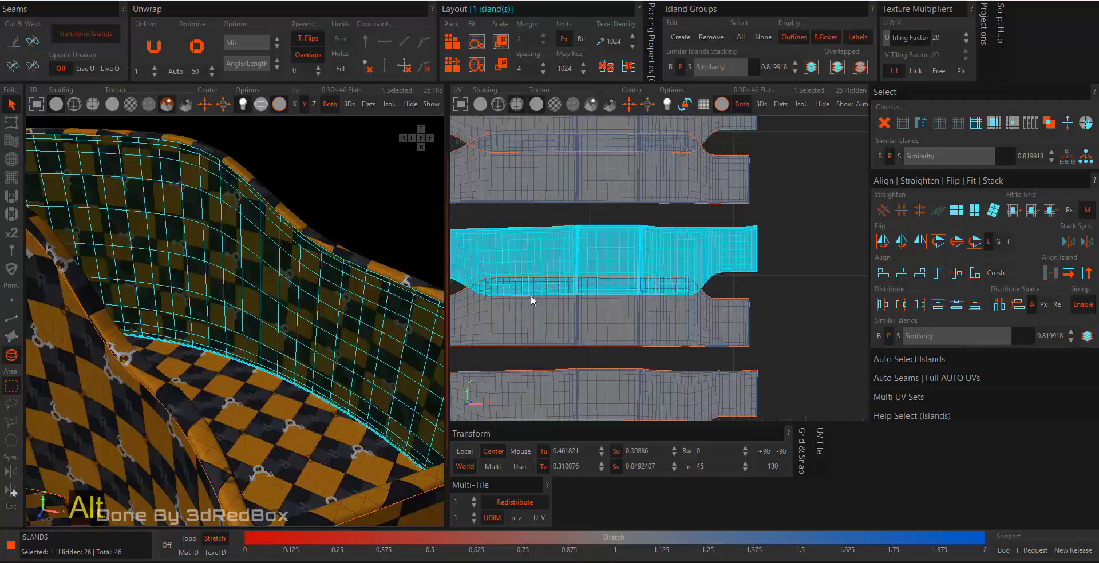
{"action": "scroll", "coordinate": [659, 296], "scroll_direction": "down", "scroll_amount": 3}
{"action": "left_click", "coordinate": [772, 469]}
{"action": "left_click", "coordinate": [341, 183]}
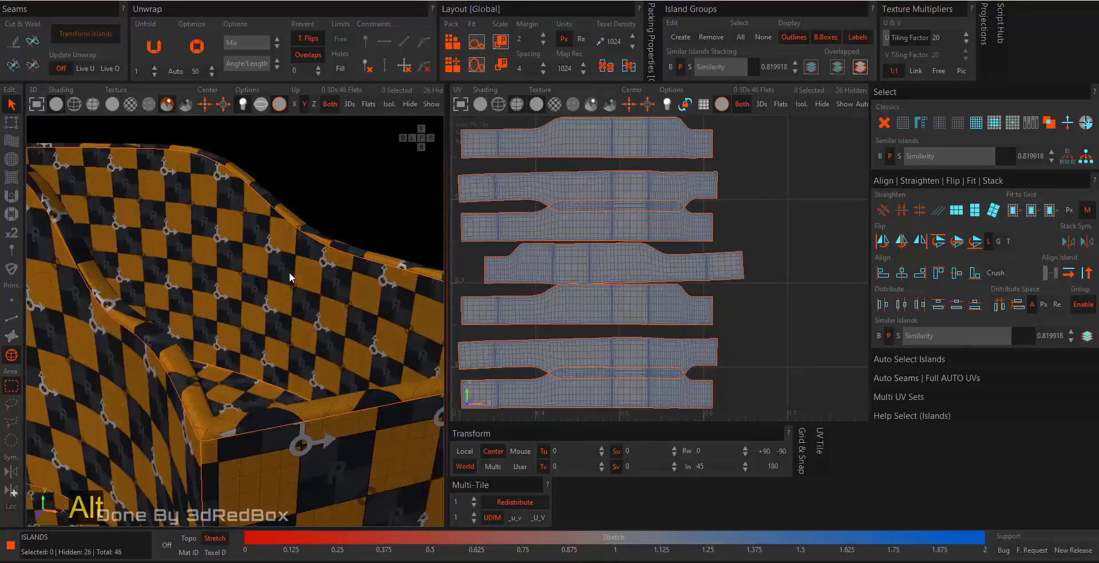
Rotate the other three inner back panel islands in the column by 180 degrees
{"action": "left_click", "coordinate": [617, 193]}
{"action": "middle_click_drag", "start_coordinate": [717, 210], "coordinate": [724, 138], "text": "alt"}
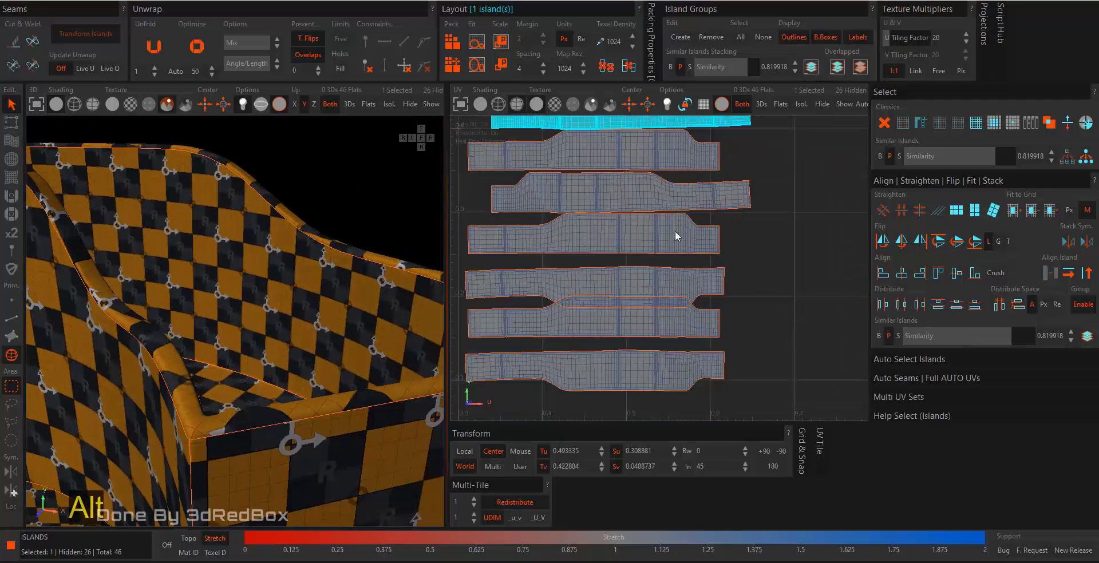
{"action": "left_click", "coordinate": [675, 282]}
{"action": "left_click", "coordinate": [666, 367]}
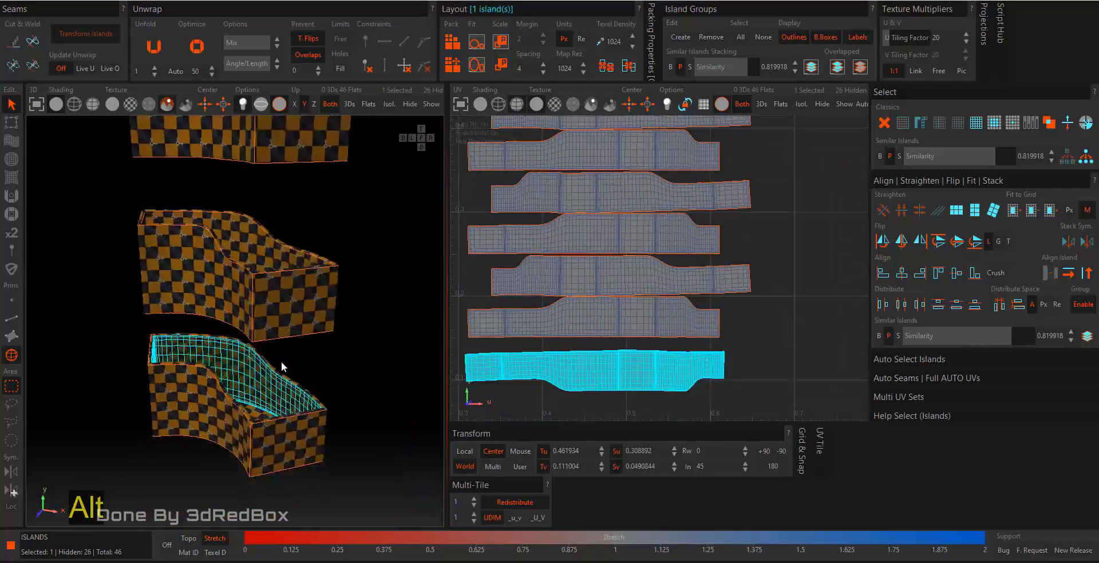
{"action": "left_click", "coordinate": [748, 387]}
Select all eight long panel islands and distribute them evenly in the vertical direction
{"action": "scroll", "coordinate": [747, 387], "scroll_direction": "down", "scroll_amount": 3}
{"action": "left_click_drag", "start_coordinate": [767, 394], "coordinate": [609, 240]}
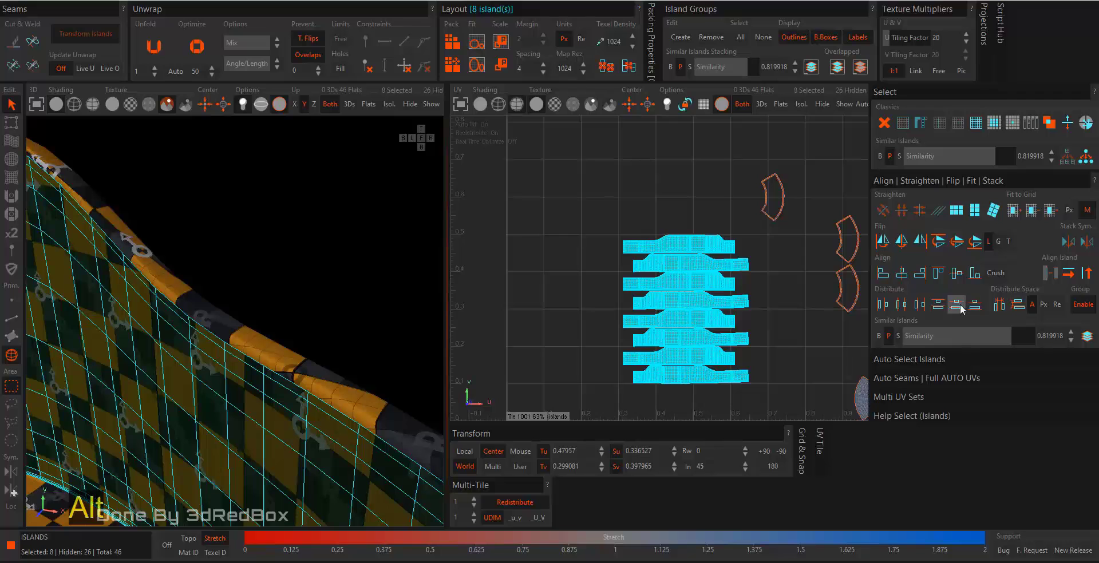
{"action": "left_click", "coordinate": [745, 314]}
{"action": "scroll", "coordinate": [708, 322], "scroll_direction": "up", "scroll_amount": 4}
{"action": "scroll", "coordinate": [248, 351], "scroll_direction": "down", "scroll_amount": 5}
{"action": "left_click_drag", "start_coordinate": [248, 350], "coordinate": [189, 348], "text": "alt"}
{"action": "scroll", "coordinate": [603, 308], "scroll_direction": "down", "scroll_amount": 6}
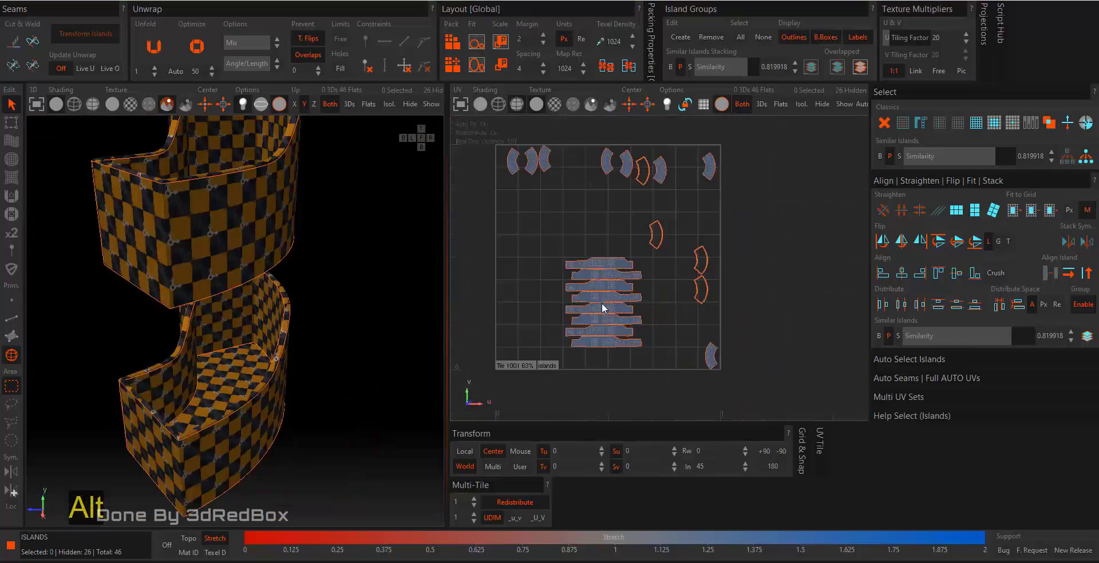
Hide the eight distributed panel islands, leaving only the fan-shaped base panels and curved frames
{"action": "left_click_drag", "start_coordinate": [571, 254], "coordinate": [619, 358]}
{"action": "left_click", "coordinate": [409, 105]}
{"action": "left_click_drag", "start_coordinate": [328, 335], "coordinate": [269, 247], "text": "alt"}
{"action": "scroll", "coordinate": [555, 156], "scroll_direction": "up", "scroll_amount": 3}
{"action": "middle_click_drag", "start_coordinate": [557, 156], "coordinate": [607, 188], "text": "alt"}
{"action": "left_click", "coordinate": [589, 258]}
{"action": "scroll", "coordinate": [564, 198], "scroll_direction": "up", "scroll_amount": 6}
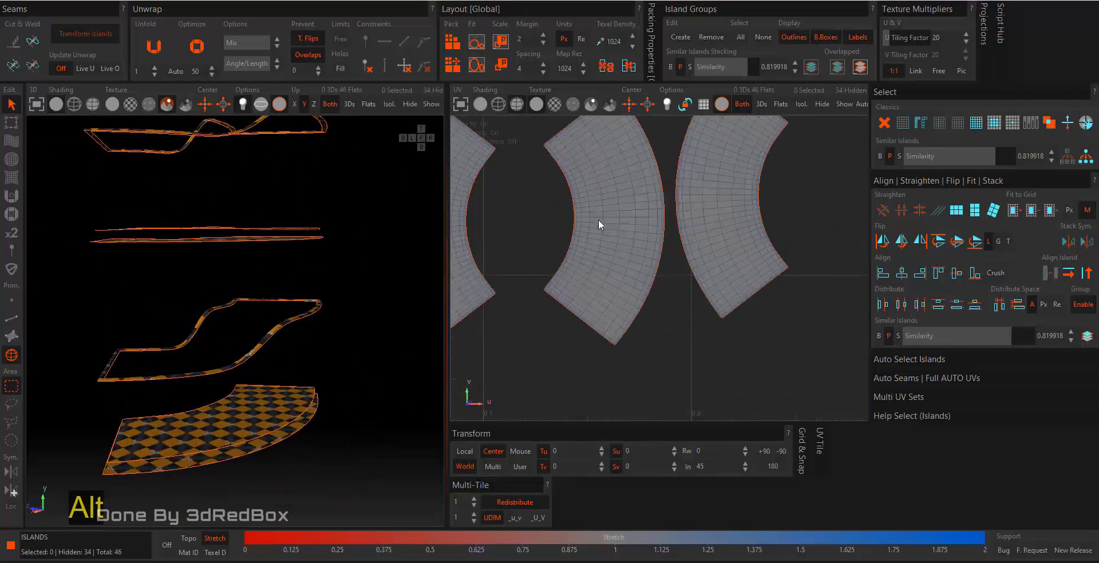
{"action": "key", "text": "F2"}
{"action": "left_click_drag", "start_coordinate": [306, 338], "coordinate": [261, 399], "text": "alt"}
{"action": "right_click_drag", "start_coordinate": [793, 257], "coordinate": [768, 260], "text": "alt"}
{"action": "middle_click_drag", "start_coordinate": [768, 260], "coordinate": [710, 228], "text": "alt"}
{"action": "mouse_move", "coordinate": [739, 269]}
{"action": "right_mouse_down", "text": "alt"}
{"action": "mouse_move", "coordinate": [806, 242]}
{"action": "mouse_move", "coordinate": [746, 274]}
{"action": "right_mouse_up", "text": "alt"}
{"action": "scroll", "coordinate": [746, 274], "scroll_direction": "down", "scroll_amount": 5}
{"action": "key", "text": "ctrl+a"}
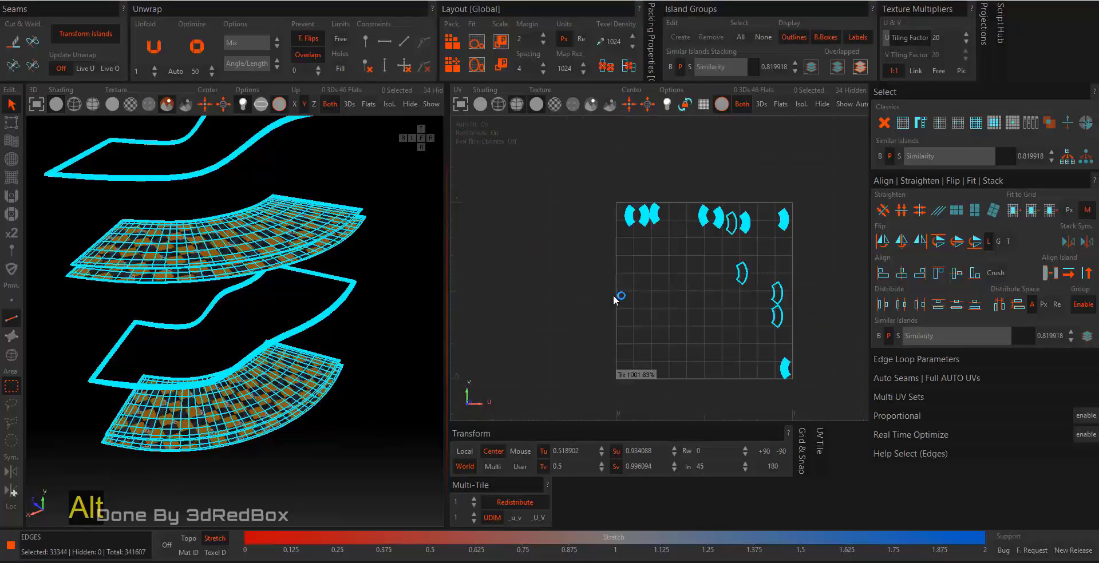
{"action": "left_click", "coordinate": [785, 213]}
{"action": "scroll", "coordinate": [789, 206], "scroll_direction": "up", "scroll_amount": 5}
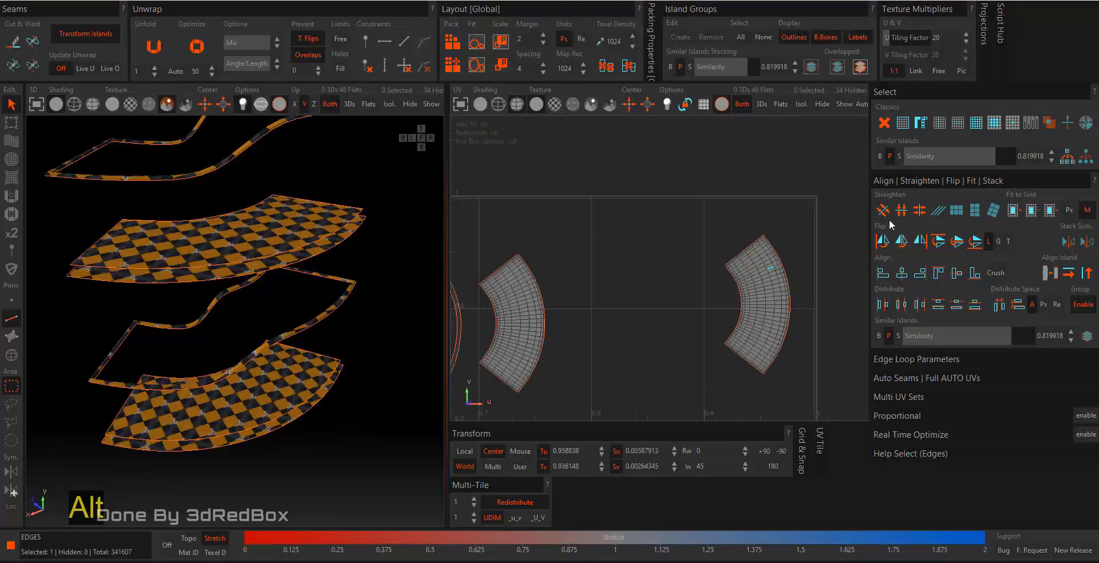
Return to island mode, select the twelve visible islands and stack the fan-shaped base panels by similarity
{"action": "key", "text": "F4"}
{"action": "scroll", "coordinate": [796, 268], "scroll_direction": "down", "scroll_amount": 8}
{"action": "left_click_drag", "start_coordinate": [832, 234], "coordinate": [639, 421]}
{"action": "scroll", "coordinate": [818, 305], "scroll_direction": "up", "scroll_amount": 4}
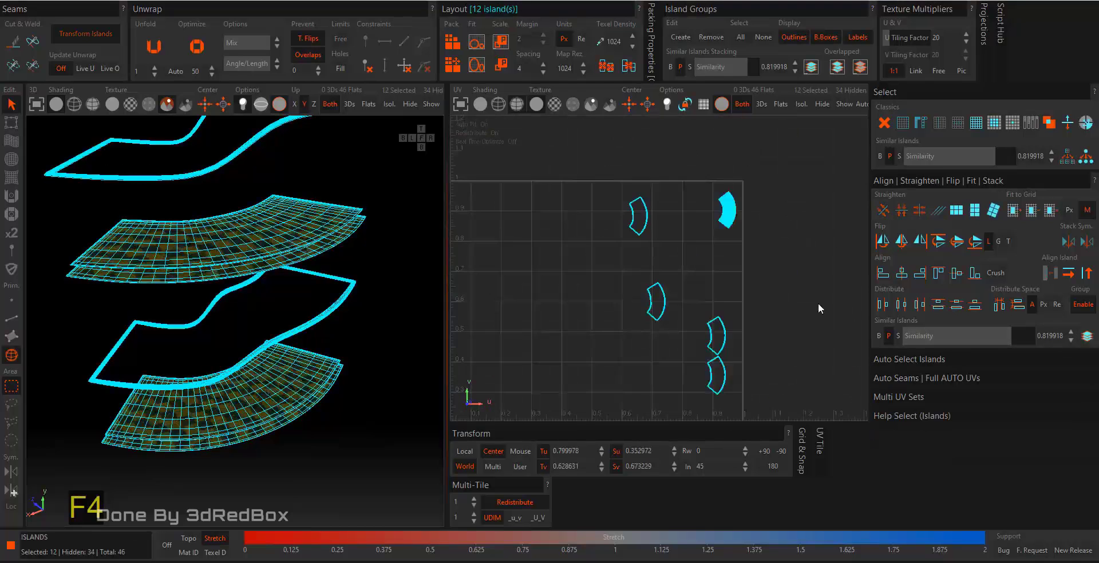
Stack the four curved frame islands on top of one another
{"action": "scroll", "coordinate": [721, 331], "scroll_direction": "up", "scroll_amount": 4}
{"action": "left_click", "coordinate": [739, 297]}
{"action": "scroll", "coordinate": [740, 297], "scroll_direction": "up", "scroll_amount": 4}
{"action": "left_click", "coordinate": [630, 322]}
{"action": "scroll", "coordinate": [629, 323], "scroll_direction": "down", "scroll_amount": 5}
Create separate stack groups for the fan-shaped base panels and the curved frames
{"action": "scroll", "coordinate": [335, 338], "scroll_direction": "down", "scroll_amount": 6}
{"action": "middle_click_drag", "start_coordinate": [331, 329], "coordinate": [309, 341], "text": "alt"}
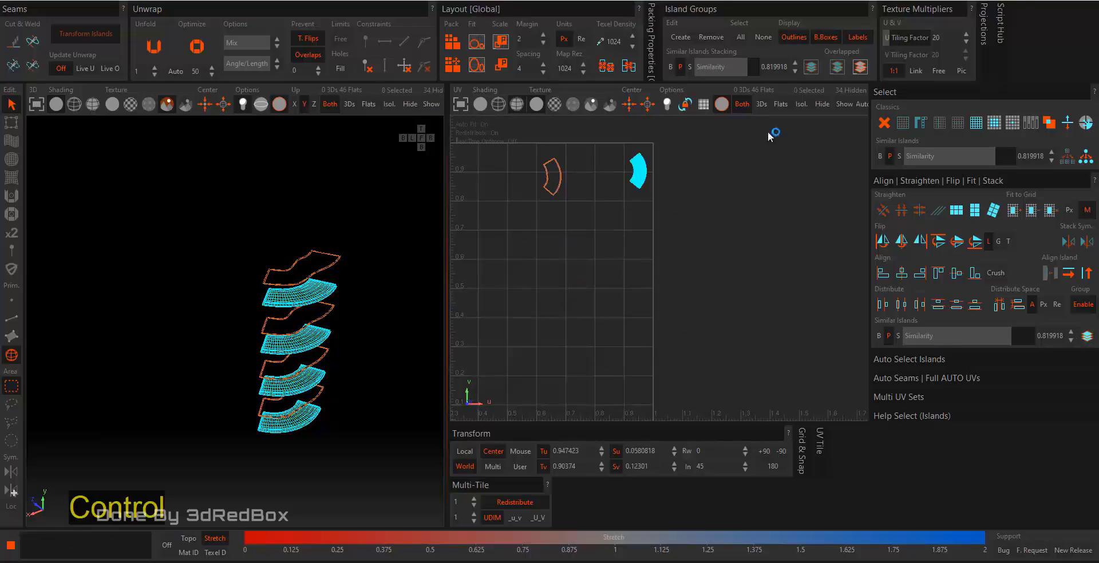
{"action": "left_click", "coordinate": [648, 254]}
{"action": "scroll", "coordinate": [649, 255], "scroll_direction": "down", "scroll_amount": 4}
{"action": "middle_click_drag", "start_coordinate": [579, 211], "coordinate": [631, 162], "text": "alt"}
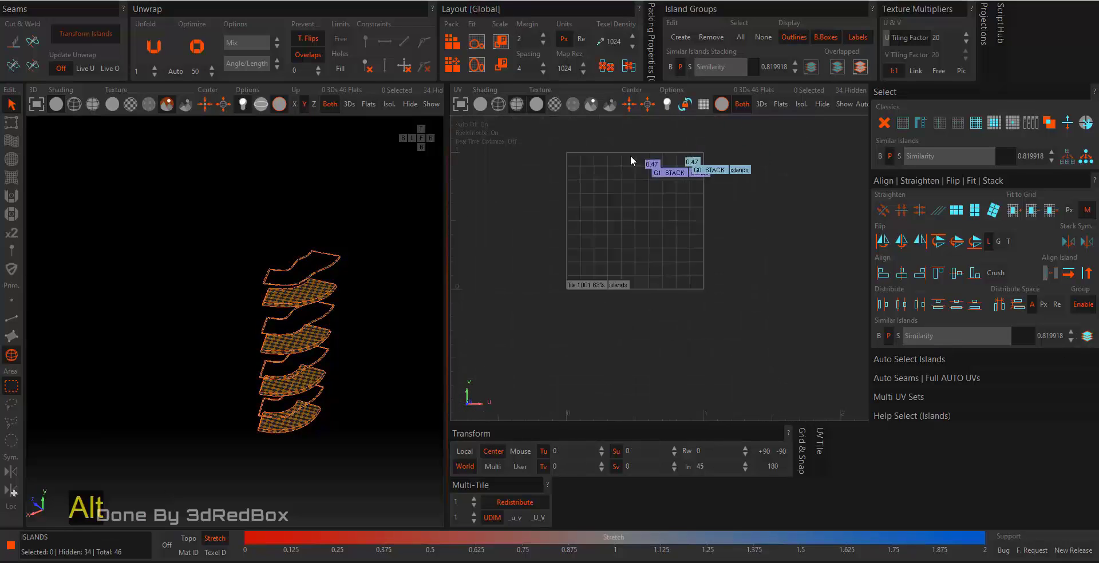
Show all hidden islands, select every island and pack them into the UV tile
{"action": "left_click", "coordinate": [434, 104]}
{"action": "key", "text": "ctrl+a"}
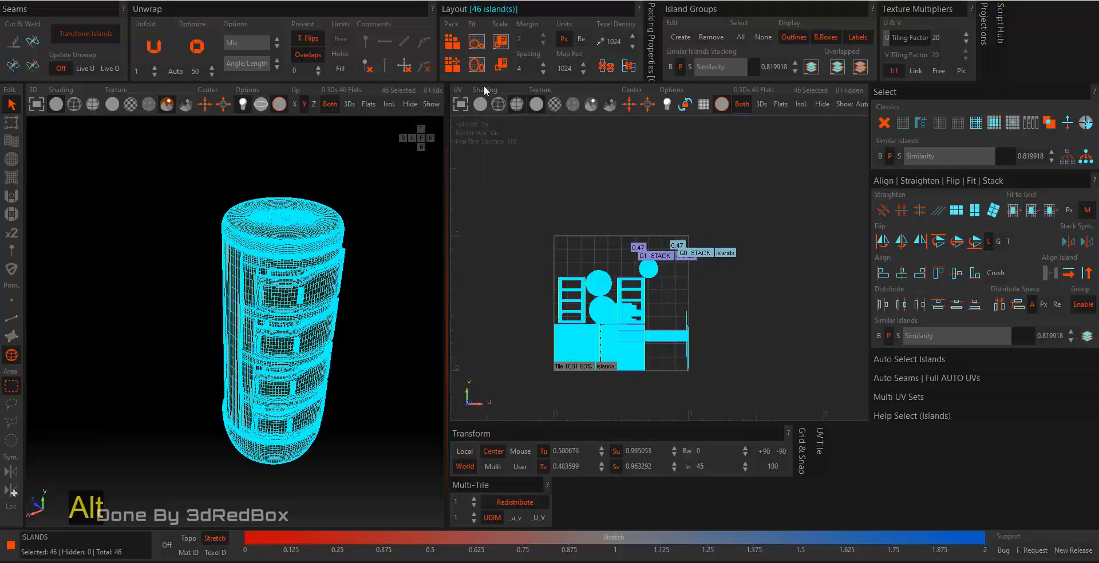
{"action": "left_click", "coordinate": [454, 65]}
{"action": "left_click", "coordinate": [724, 372]}
Select the ladder-shaped body island with four openings at the UV tile's lower right and rotate it 180 degrees
{"action": "middle_click_drag", "start_coordinate": [637, 318], "coordinate": [627, 265], "text": "alt"}
{"action": "left_click_drag", "start_coordinate": [326, 332], "coordinate": [269, 301], "text": "alt"}
{"action": "right_click_drag", "start_coordinate": [269, 301], "coordinate": [319, 341], "text": "alt"}
{"action": "left_click_drag", "start_coordinate": [319, 342], "coordinate": [341, 295], "text": "alt"}
{"action": "left_click", "coordinate": [666, 330]}
{"action": "right_click_drag", "start_coordinate": [667, 334], "coordinate": [704, 327], "text": "alt"}
{"action": "right_click_drag", "start_coordinate": [332, 329], "coordinate": [359, 346], "text": "alt"}
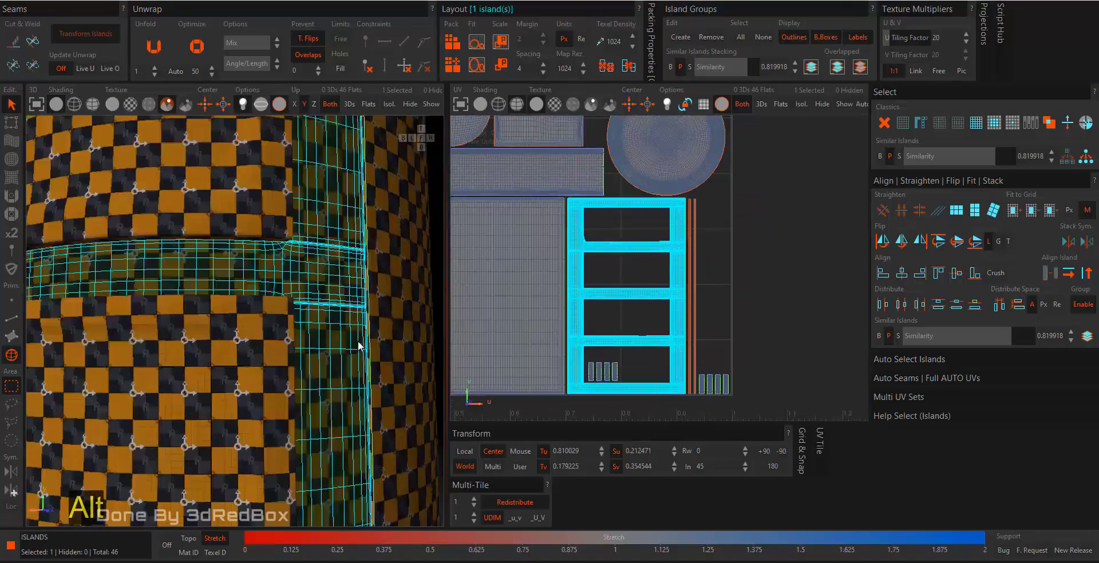
{"action": "left_click_drag", "start_coordinate": [358, 346], "coordinate": [355, 311], "text": "alt"}
{"action": "left_click", "coordinate": [356, 311]}
{"action": "right_click_drag", "start_coordinate": [356, 312], "coordinate": [314, 383], "text": "alt"}
{"action": "left_click", "coordinate": [269, 394]}
{"action": "left_click", "coordinate": [773, 467]}
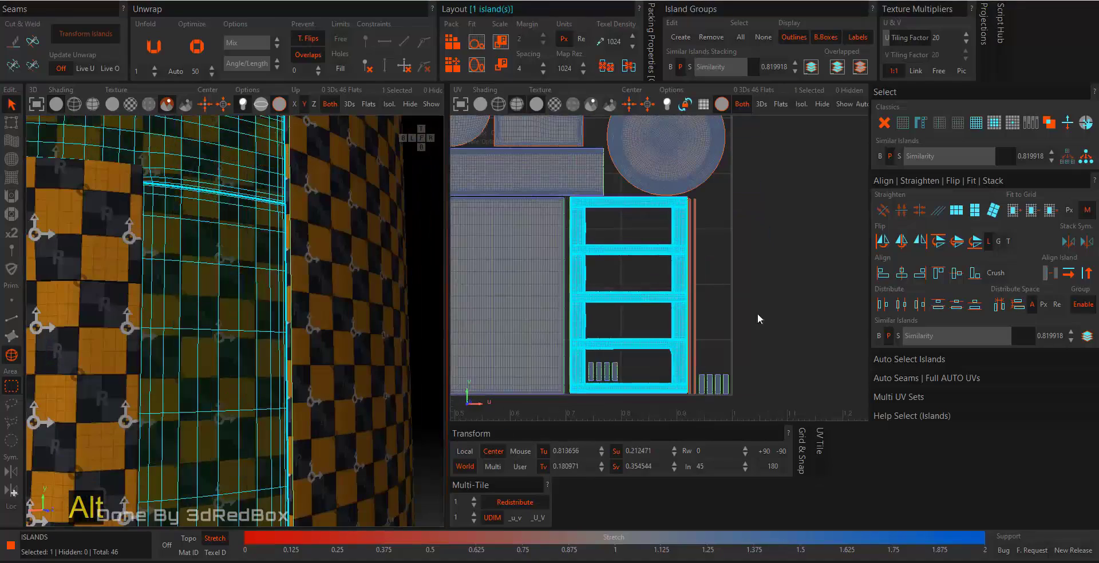
{"action": "left_click", "coordinate": [758, 318]}
Examine the checker pattern's direction and scale around the sides and ends of the 3D model
{"action": "right_click_drag", "start_coordinate": [321, 347], "coordinate": [300, 305], "text": "alt"}
{"action": "left_click_drag", "start_coordinate": [301, 304], "coordinate": [310, 334], "text": "alt"}
{"action": "right_click_drag", "start_coordinate": [310, 334], "coordinate": [289, 432], "text": "alt"}
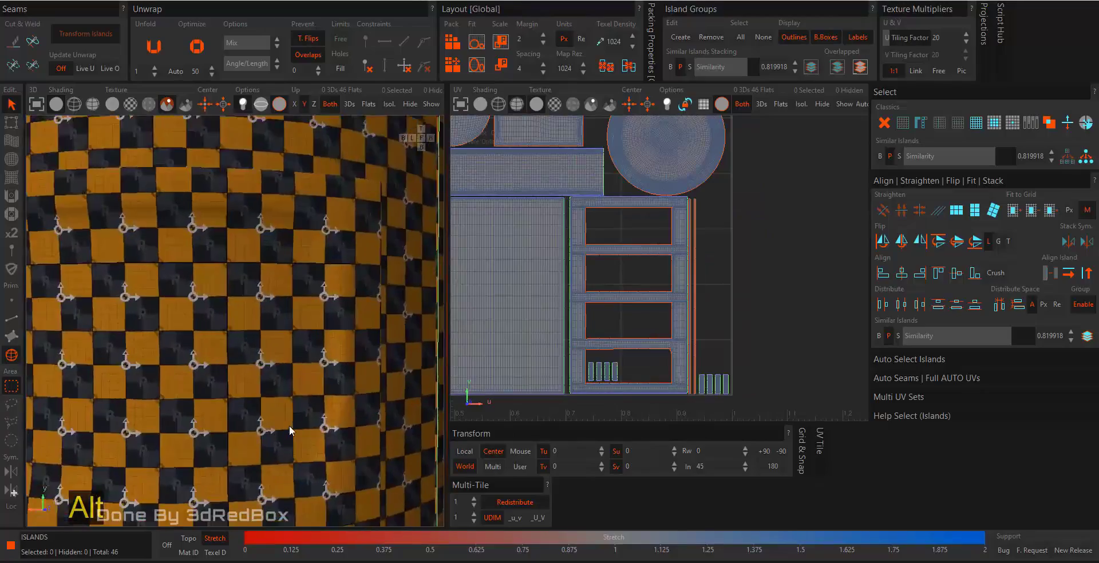
{"action": "middle_click_drag", "start_coordinate": [289, 431], "coordinate": [285, 160], "text": "alt"}
{"action": "left_click_drag", "start_coordinate": [285, 160], "coordinate": [324, 300], "text": "alt"}
{"action": "right_click_drag", "start_coordinate": [324, 299], "coordinate": [276, 282], "text": "alt"}
{"action": "left_click_drag", "start_coordinate": [275, 282], "coordinate": [264, 496], "text": "alt"}
{"action": "right_click_drag", "start_coordinate": [264, 496], "coordinate": [266, 302], "text": "alt"}
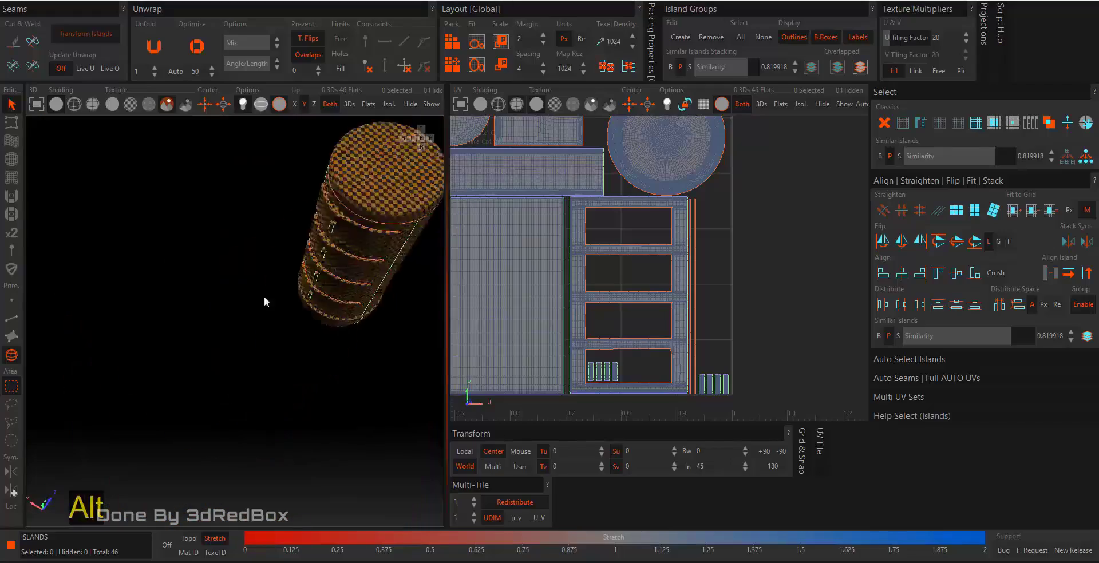
{"action": "middle_click_drag", "start_coordinate": [265, 302], "coordinate": [198, 309], "text": "alt"}
{"action": "right_click_drag", "start_coordinate": [198, 309], "coordinate": [160, 331], "text": "alt"}
{"action": "left_click_drag", "start_coordinate": [160, 331], "coordinate": [243, 325], "text": "alt"}
{"action": "right_click_drag", "start_coordinate": [244, 326], "coordinate": [218, 407], "text": "alt"}
Select all islands and repack them into the UV tile
{"action": "right_click_drag", "start_coordinate": [591, 278], "coordinate": [631, 204], "text": "alt"}
{"action": "middle_click_drag", "start_coordinate": [630, 204], "coordinate": [669, 212], "text": "alt"}
{"action": "right_click_drag", "start_coordinate": [669, 212], "coordinate": [584, 268], "text": "alt"}
{"action": "middle_click_drag", "start_coordinate": [584, 268], "coordinate": [731, 242], "text": "alt"}
{"action": "right_click_drag", "start_coordinate": [731, 242], "coordinate": [757, 209], "text": "alt"}
{"action": "left_click_drag", "start_coordinate": [790, 180], "coordinate": [529, 411]}
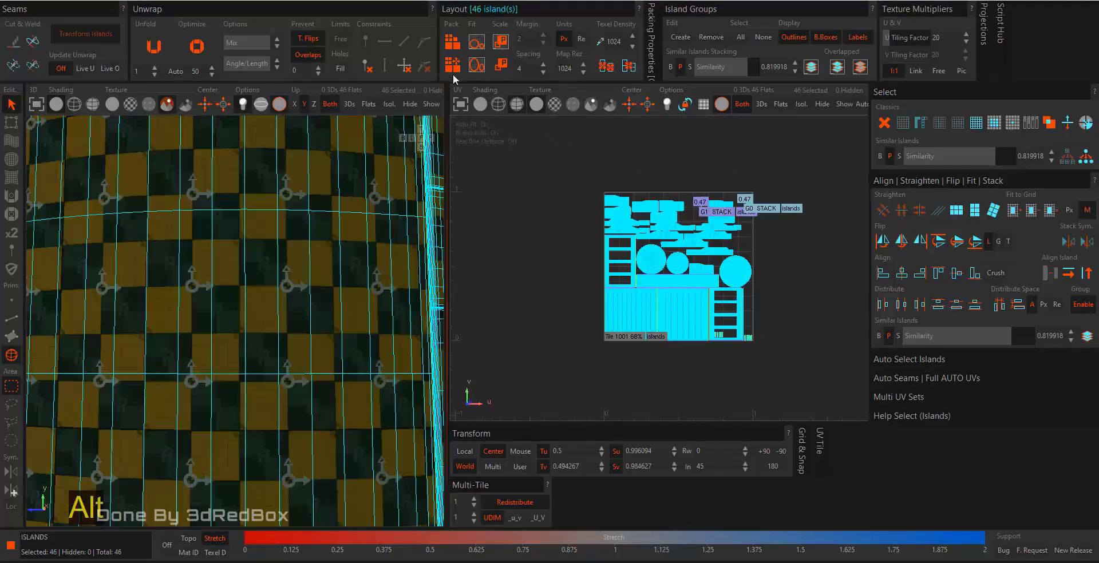
{"action": "left_click", "coordinate": [796, 256]}
Move the curved frame stack group to the UV tile's right edge, below the fan-shaped base stack group
{"action": "right_click_drag", "start_coordinate": [734, 221], "coordinate": [656, 155], "text": "alt"}
{"action": "middle_click_drag", "start_coordinate": [659, 213], "coordinate": [616, 209], "text": "alt"}
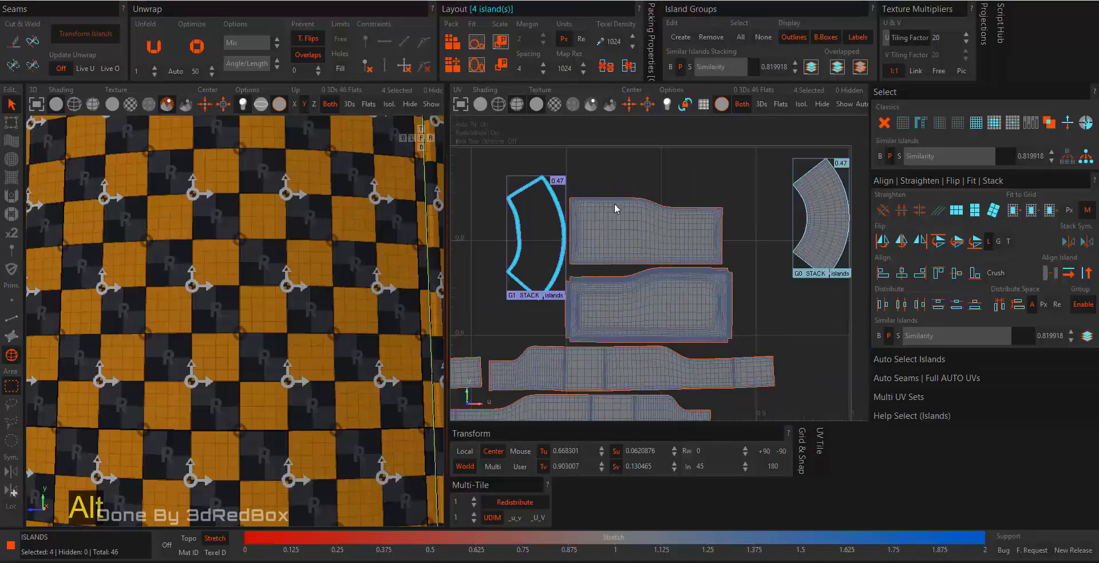
{"action": "left_click", "coordinate": [12, 123]}
{"action": "scroll", "coordinate": [583, 193], "scroll_direction": "down", "scroll_amount": 3}
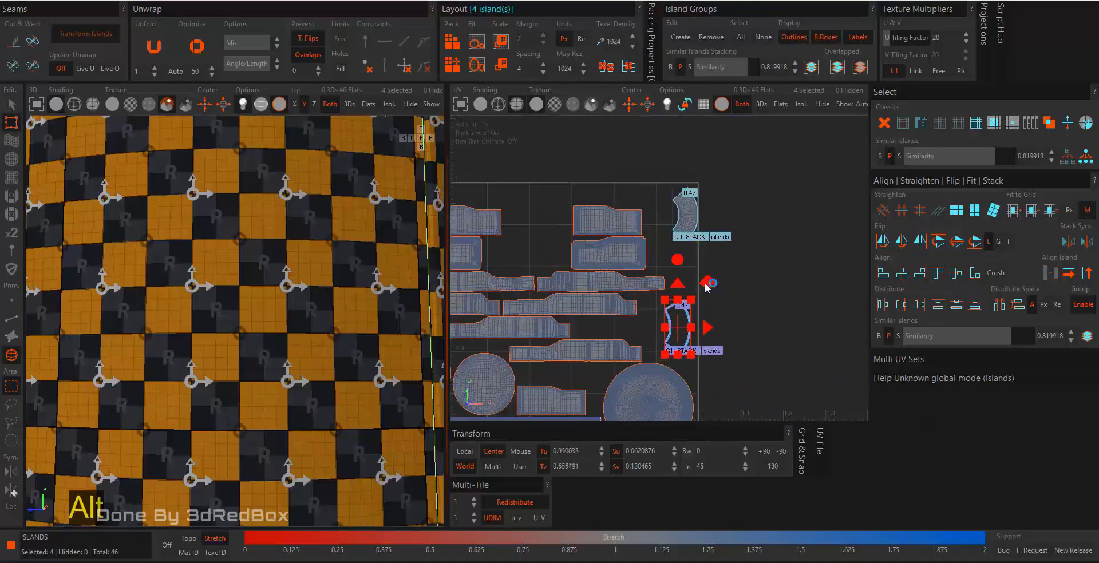
{"action": "left_click", "coordinate": [707, 274]}
{"action": "scroll", "coordinate": [706, 188], "scroll_direction": "up", "scroll_amount": 3}
{"action": "left_click", "coordinate": [706, 182]}
{"action": "left_click", "coordinate": [720, 281]}
{"action": "scroll", "coordinate": [720, 286], "scroll_direction": "down", "scroll_amount": 8}
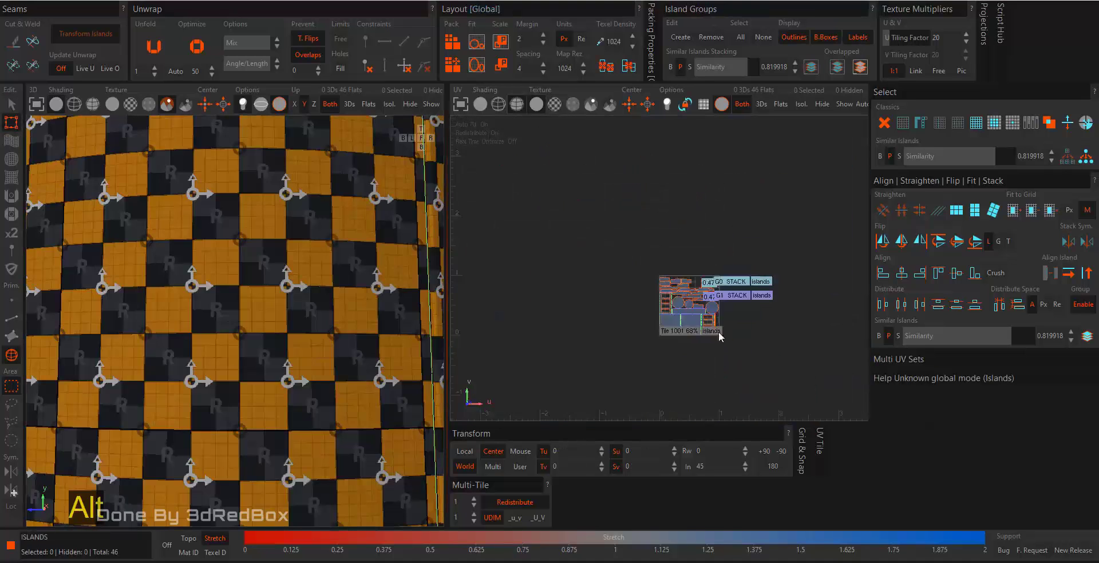
Examine the packed UV layout in its tile and the checker pattern across the whole 3D model
{"action": "scroll", "coordinate": [718, 338], "scroll_direction": "up", "scroll_amount": 5}
{"action": "middle_click_drag", "start_coordinate": [716, 343], "coordinate": [680, 330], "text": "alt"}
{"action": "scroll", "coordinate": [322, 274], "scroll_direction": "down", "scroll_amount": 5}
{"action": "scroll", "coordinate": [322, 275], "scroll_direction": "down", "scroll_amount": 3}
{"action": "left_click_drag", "start_coordinate": [323, 275], "coordinate": [348, 357], "text": "alt"}
{"action": "middle_click_drag", "start_coordinate": [348, 357], "coordinate": [287, 371], "text": "alt"}
{"action": "left_click_drag", "start_coordinate": [287, 371], "coordinate": [228, 352], "text": "alt"}
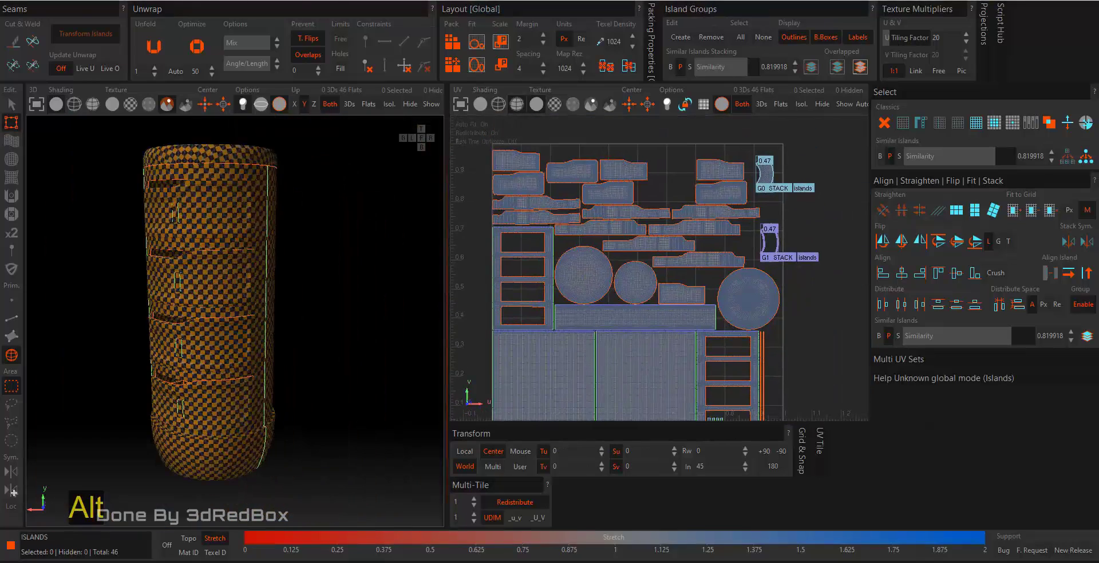
Save the unwrapped model to the Desktop as closet.obj in Alias OBJ format, overwriting the existing file
{"action": "left_click", "coordinate": [16, 2]}
{"action": "left_click", "coordinate": [68, 87]}
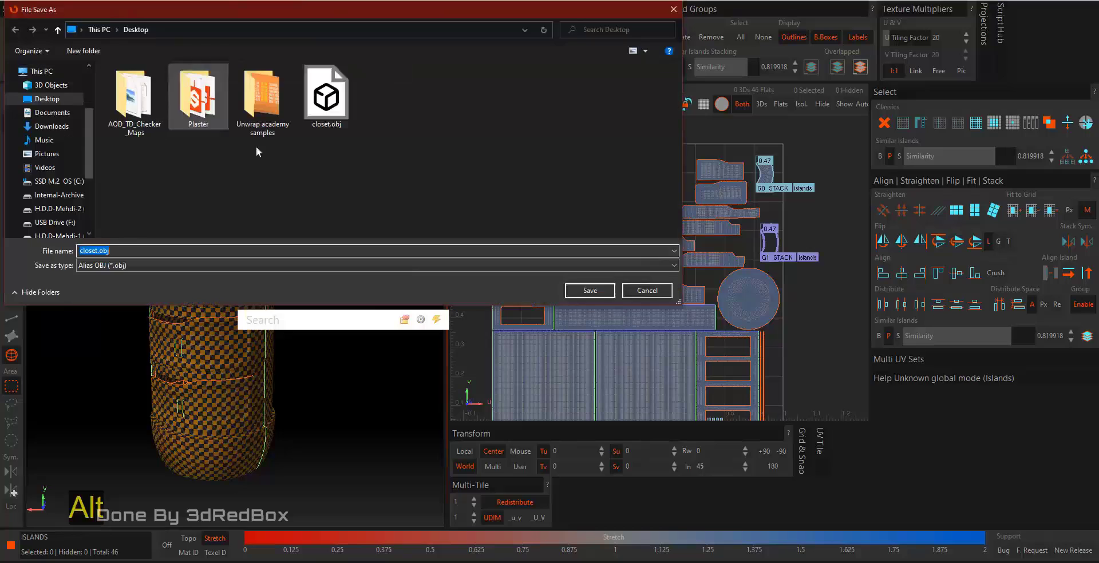
{"action": "left_click", "coordinate": [583, 287]}
{"action": "left_click", "coordinate": [567, 283]}
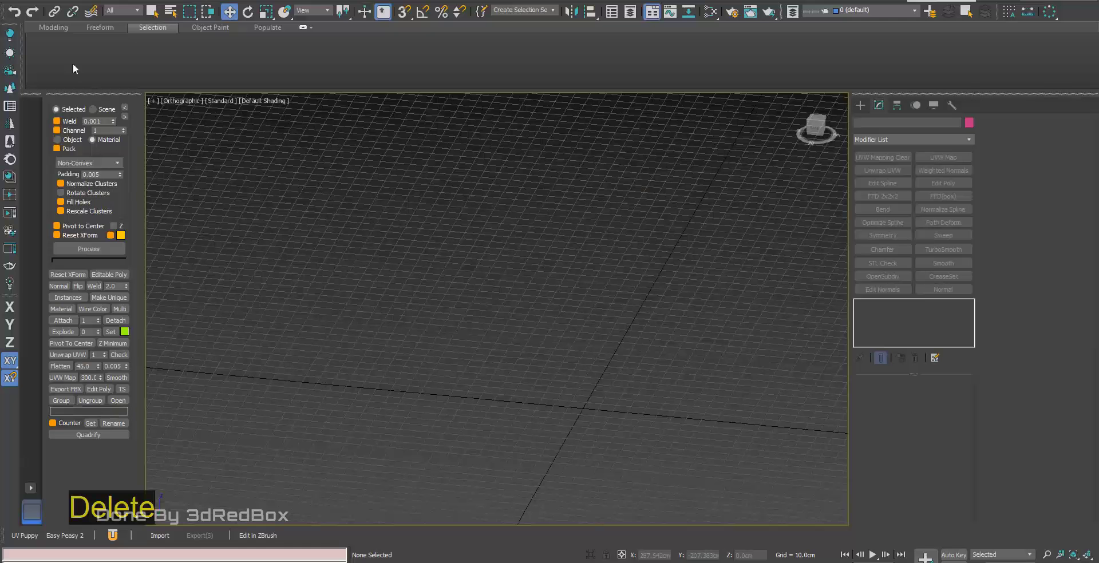
Switch to 3ds Max and import closet.obj from the Desktop into the empty scene
{"action": "left_click", "coordinate": [23, 4]}
{"action": "left_click", "coordinate": [163, 152]}
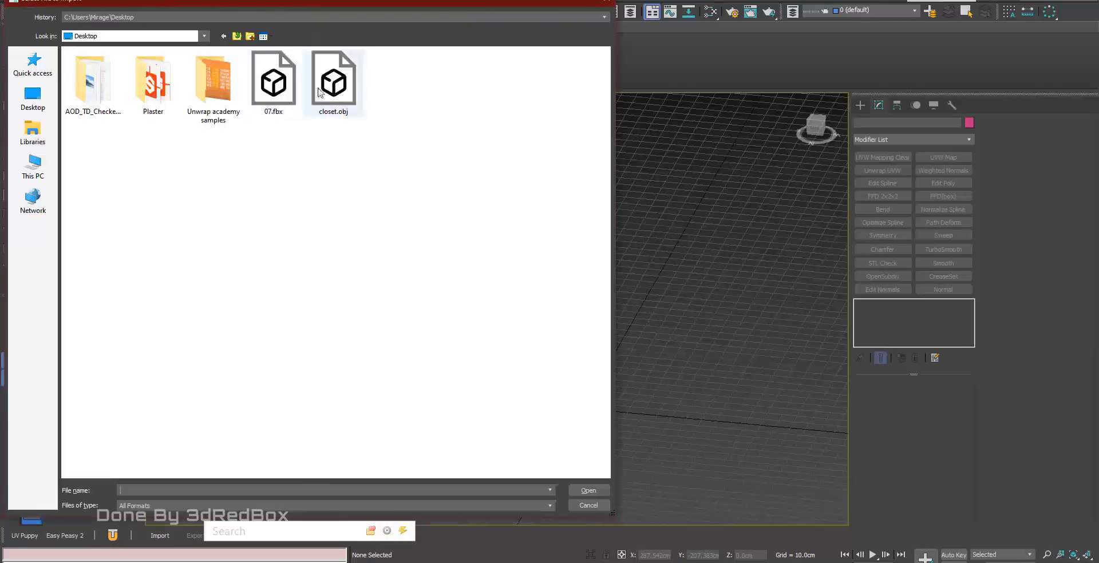
{"action": "double_click", "coordinate": [328, 218]}
{"action": "left_click", "coordinate": [456, 473]}
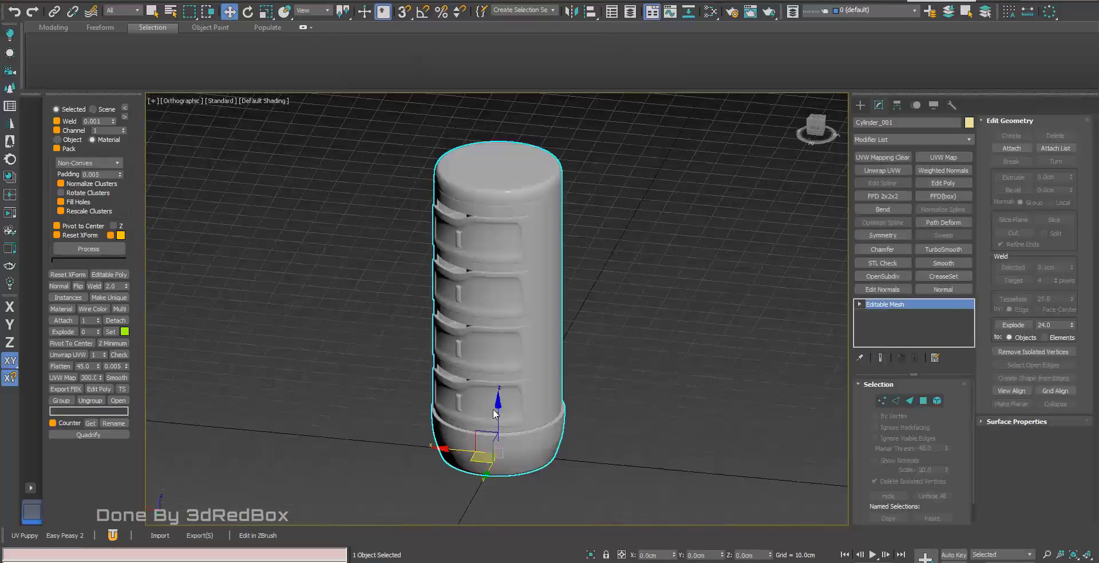
Set the viewport to a Perspective view with Clay shading for the imported cylinder model
{"action": "middle_click_drag", "start_coordinate": [586, 380], "coordinate": [632, 323], "text": "alt"}
{"action": "left_click", "coordinate": [605, 350]}
{"action": "key", "text": "p"}
{"action": "left_click", "coordinate": [263, 101]}
{"action": "left_click", "coordinate": [303, 175]}
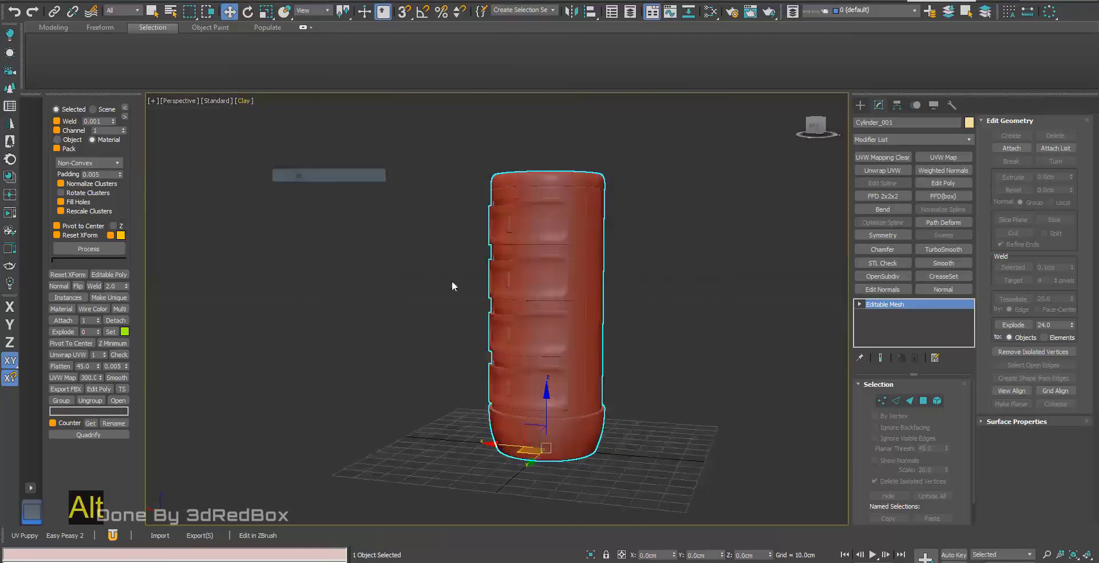
Enlarge the viewport with Expert Mode and hide its grid to present the model
{"action": "key", "text": "ctrl+alt+x"}
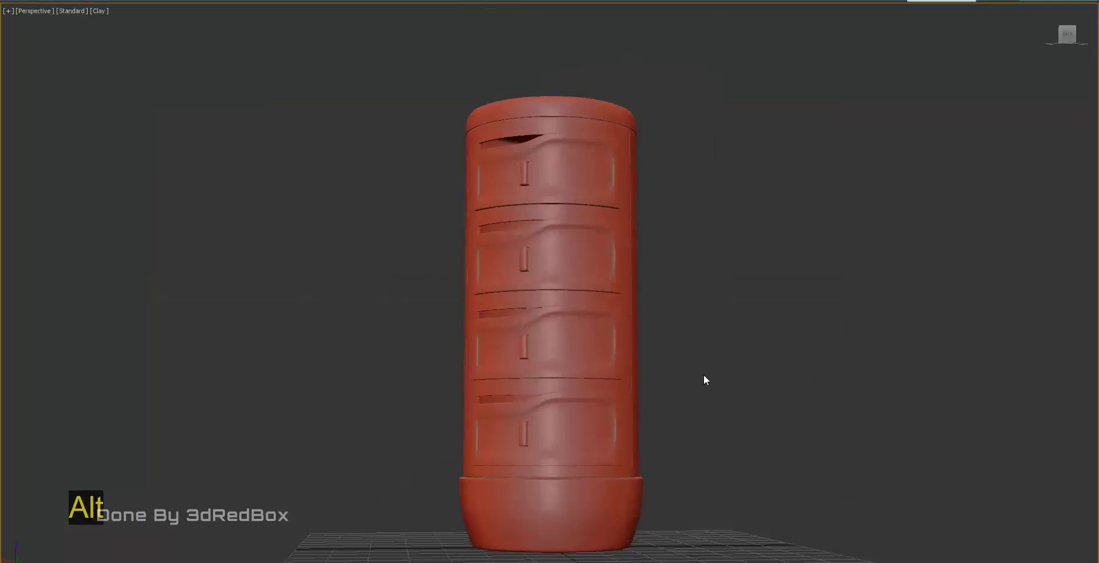
{"action": "key", "text": "g"}
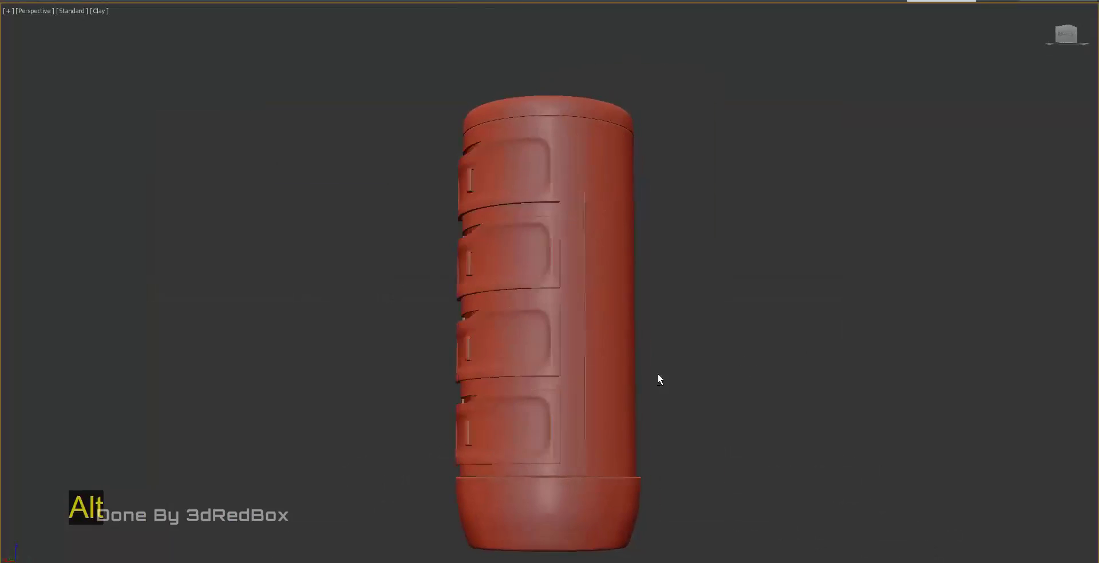